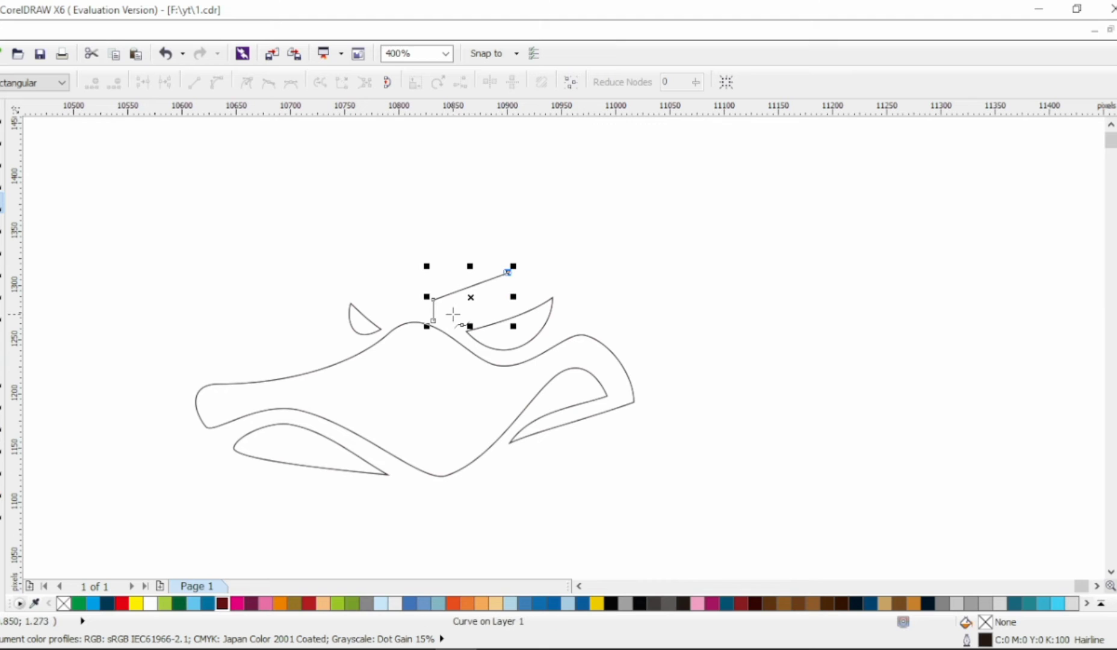
# Step: Draw straight outline segments above the large eye, forming the brow, its hooked tip and the notch behind it
pyautogui.click(454, 315)
pyautogui.click(459, 325)
pyautogui.click(548, 288)
pyautogui.click(594, 297)
pyautogui.click(568, 299)
pyautogui.click(563, 324)
pyautogui.click(586, 318)
# Step: Continue the straight outline around the cheek, chin, lower jaw, snout and left spikes, closing it at its starting point
pyautogui.click(656, 407)
pyautogui.click(496, 459)
pyautogui.click(441, 497)
pyautogui.click(215, 442)
pyautogui.click(183, 371)
pyautogui.click(362, 340)
pyautogui.click(394, 307)
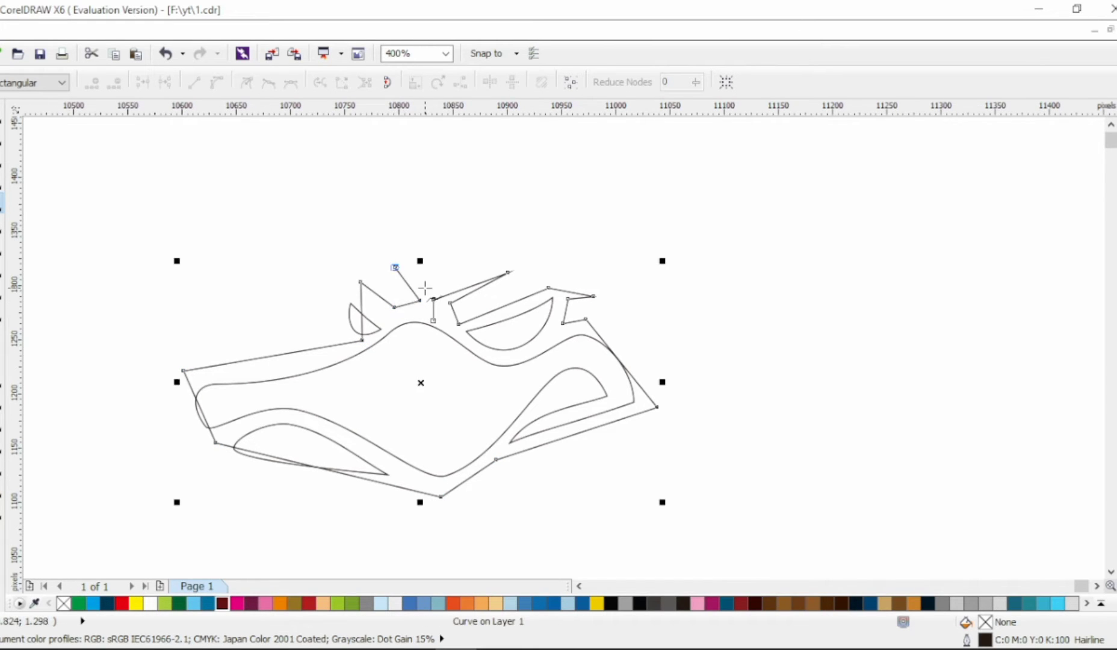
pyautogui.click(433, 320)
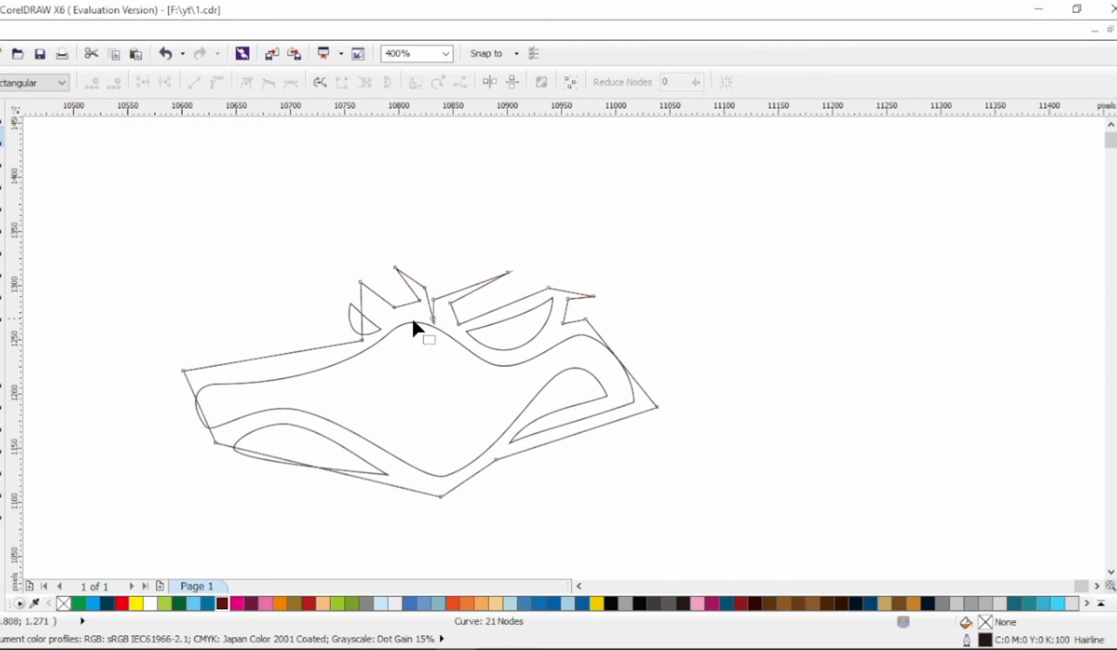
# Step: Remove the surplus nodes at the base of the head spikes and reposition the spikes' nodes
pyautogui.moveTo(434, 315); pyautogui.dragTo(429, 299)
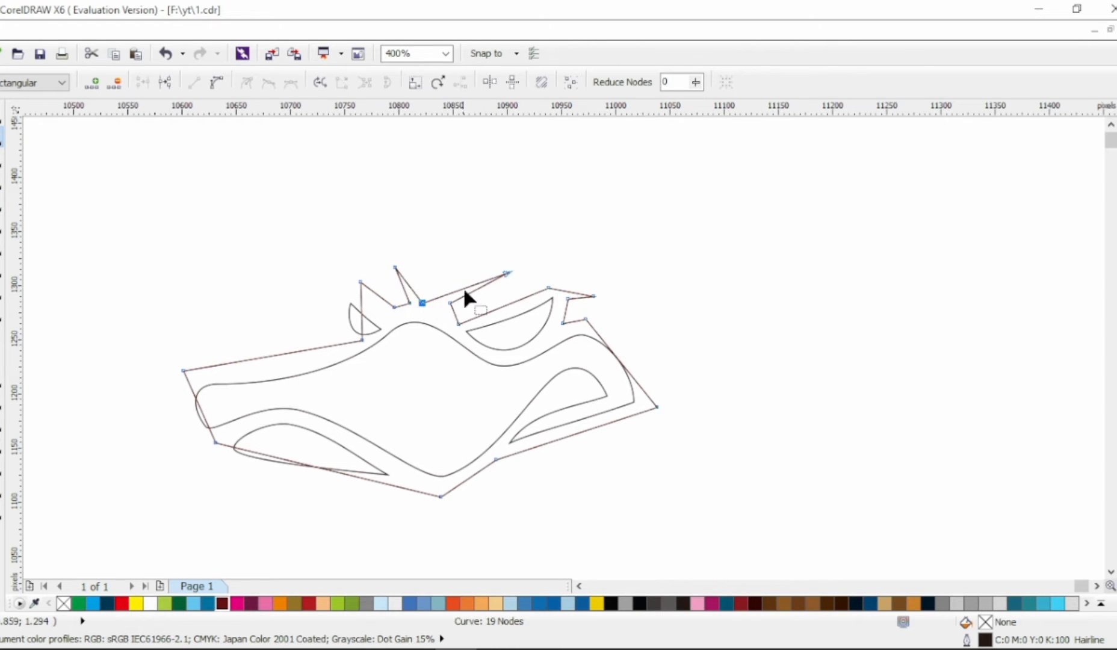
pyautogui.moveTo(506, 273); pyautogui.dragTo(446, 296)
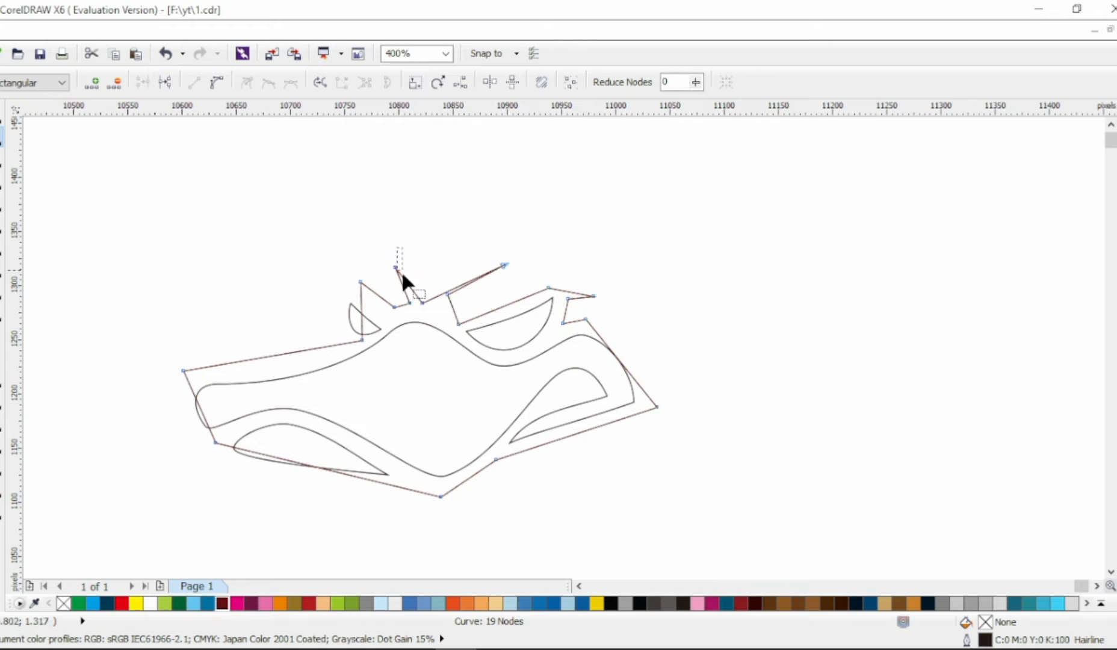
pyautogui.click(447, 299)
pyautogui.click(397, 307)
# Step: Undo the last three node edits and redo them
pyautogui.hotkey('ctrl', 'z')
pyautogui.hotkey('ctrl', 'z')
pyautogui.hotkey('ctrl', 'z')
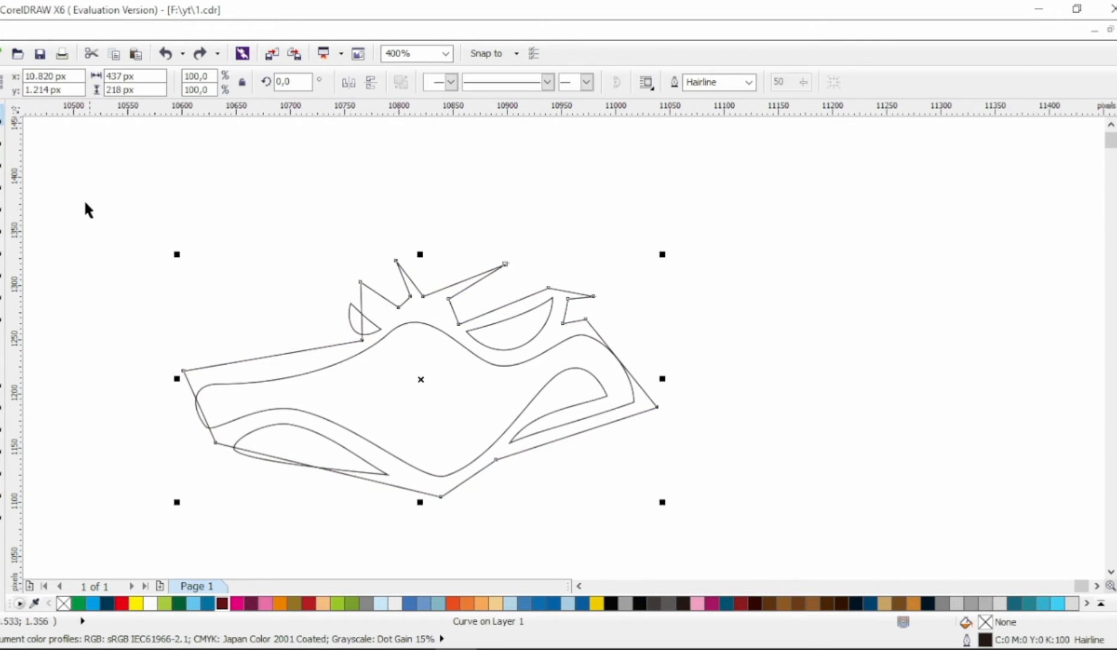
pyautogui.hotkey('ctrl', 'shift', 'z')
pyautogui.hotkey('ctrl', 'shift', 'z')
pyautogui.hotkey('ctrl', 'shift', 'z')
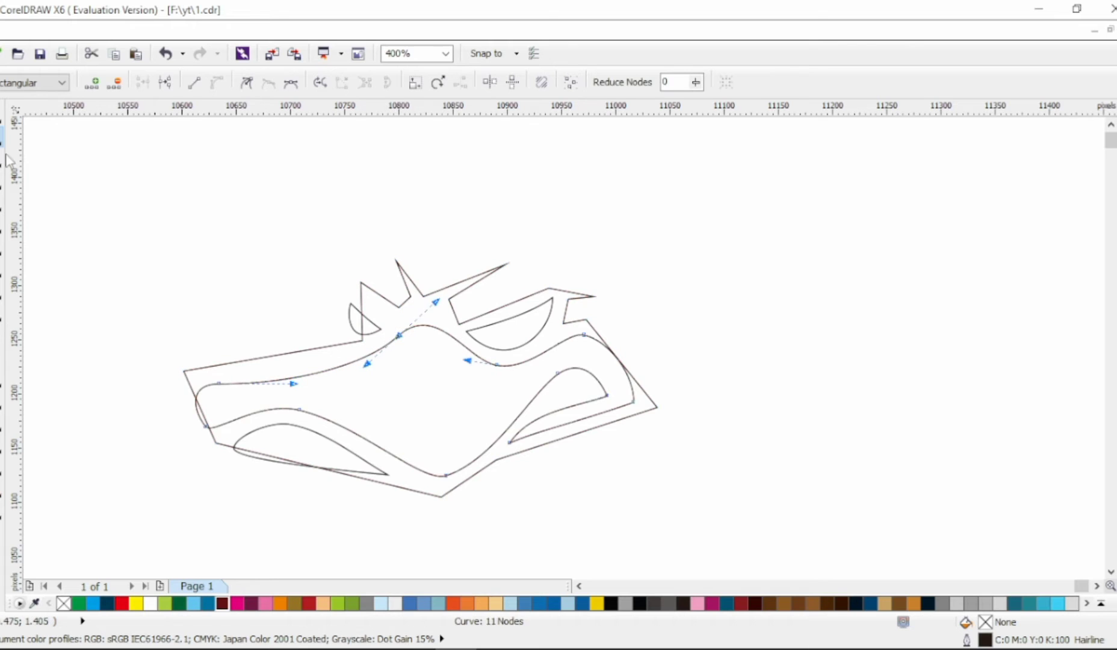
# Step: Move the leftmost spike's tip and base nodes so the outline fits around the small eye
pyautogui.press('F10')
pyautogui.moveTo(399, 307)
pyautogui.mouseDown()
pyautogui.moveTo(423, 309)
pyautogui.moveTo(407, 312)
pyautogui.mouseUp()
pyautogui.moveTo(346, 284); pyautogui.dragTo(353, 281)
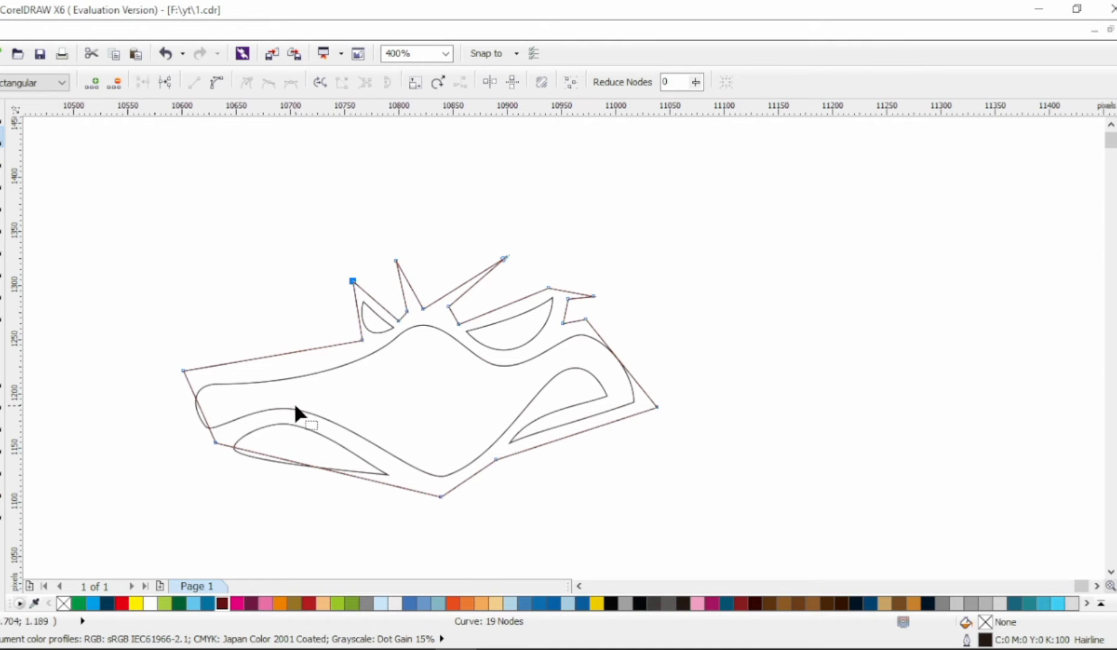
# Step: Convert the outline's segments to curves and bend them around the snout, lower jaw, chin and rear mouth corner
pyautogui.hotkey('ctrl', 'a')
pyautogui.click(215, 442)
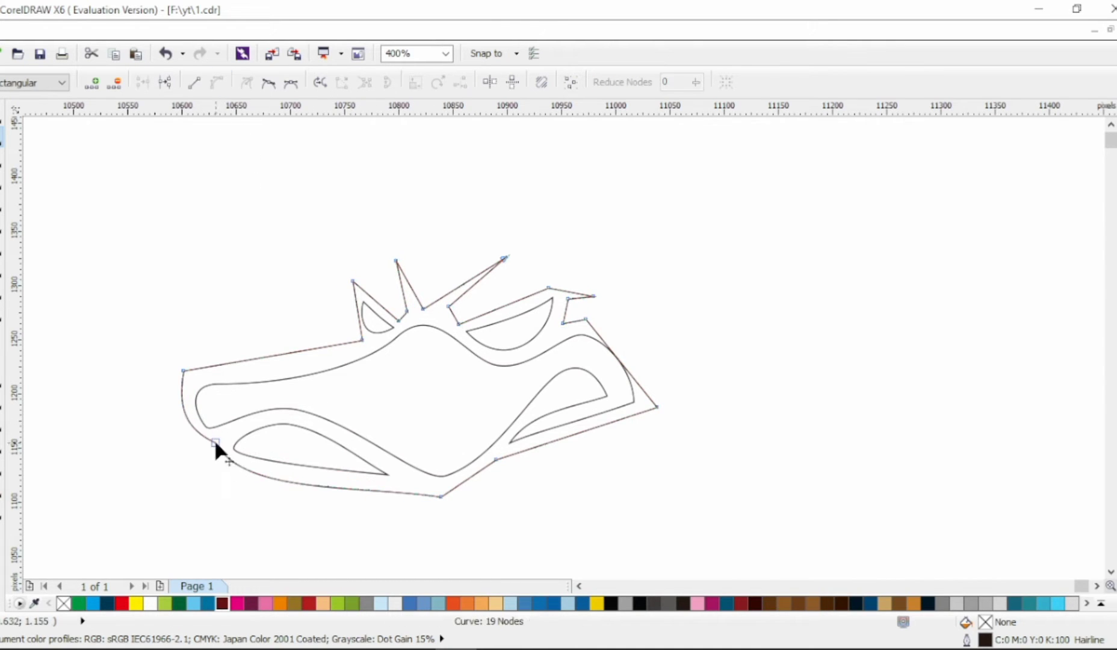
pyautogui.moveTo(215, 439); pyautogui.dragTo(210, 480)
pyautogui.moveTo(436, 488); pyautogui.dragTo(426, 485)
pyautogui.moveTo(657, 407); pyautogui.dragTo(655, 413)
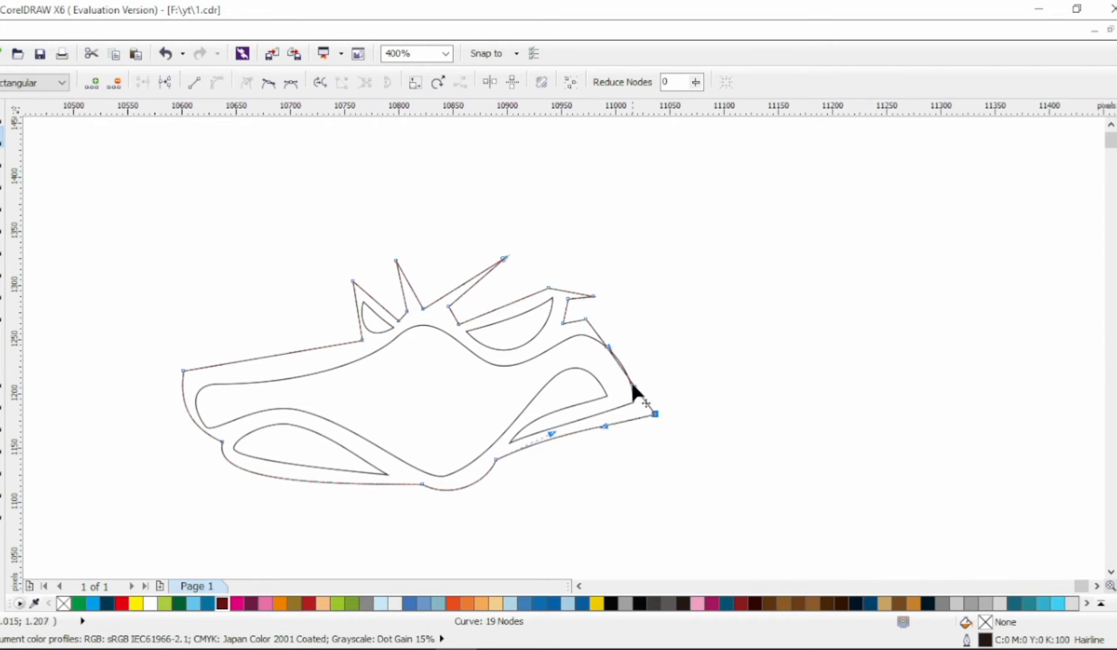
# Step: Curve the brow's hooked tip and the notch below it, and shift their nodes closer to the large eye
pyautogui.scroll(2, 576, 334)
pyautogui.moveTo(600, 317); pyautogui.dragTo(553, 245)
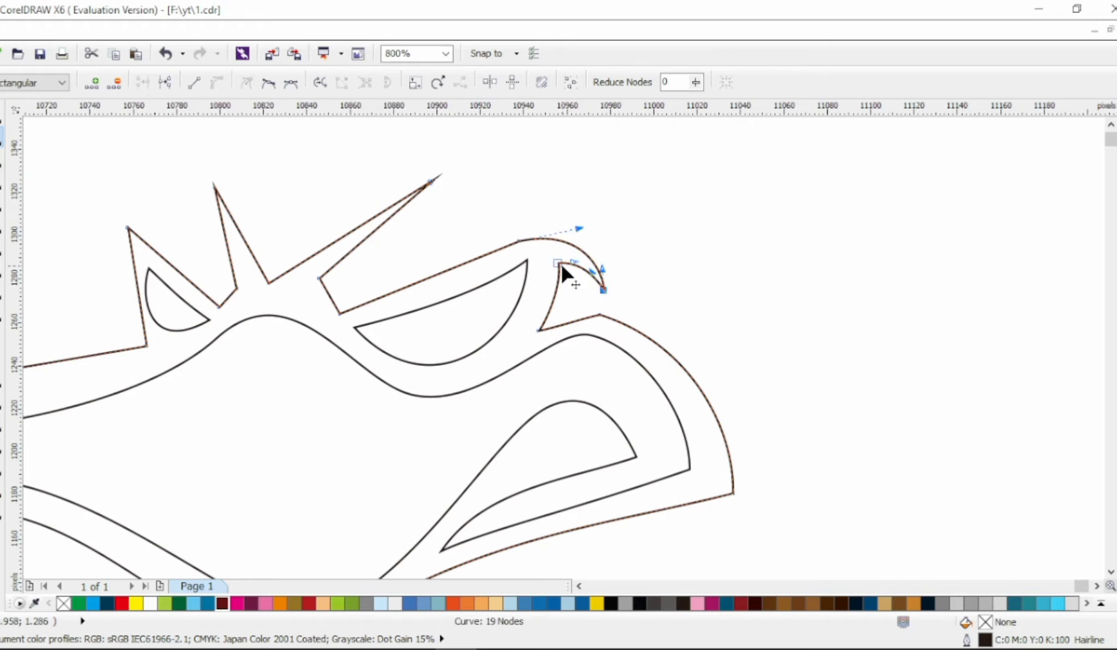
pyautogui.moveTo(558, 268); pyautogui.dragTo(576, 269)
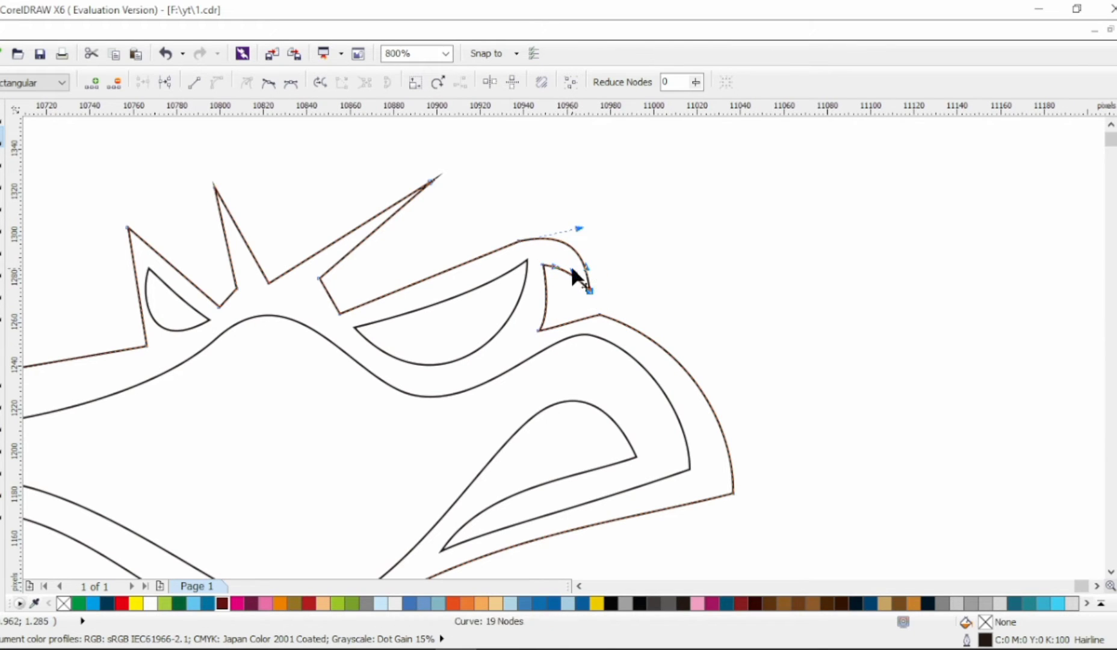
pyautogui.moveTo(511, 245); pyautogui.dragTo(512, 244)
# Step: Round the brow's inner corner and bend the sides of the head spikes into curved points
pyautogui.moveTo(331, 297)
pyautogui.mouseDown()
pyautogui.moveTo(317, 304)
pyautogui.moveTo(316, 281)
pyautogui.moveTo(342, 299)
pyautogui.mouseUp()
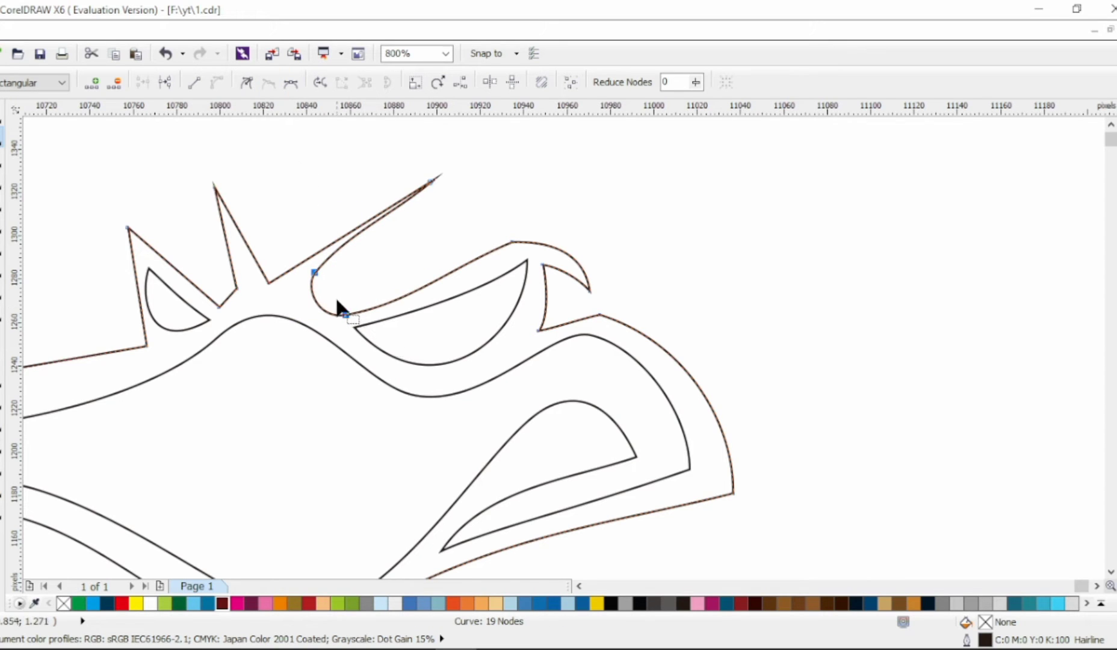
pyautogui.moveTo(411, 292); pyautogui.dragTo(406, 283)
pyautogui.moveTo(319, 325); pyautogui.dragTo(326, 328)
pyautogui.moveTo(326, 253); pyautogui.dragTo(233, 253)
pyautogui.click(232, 326)
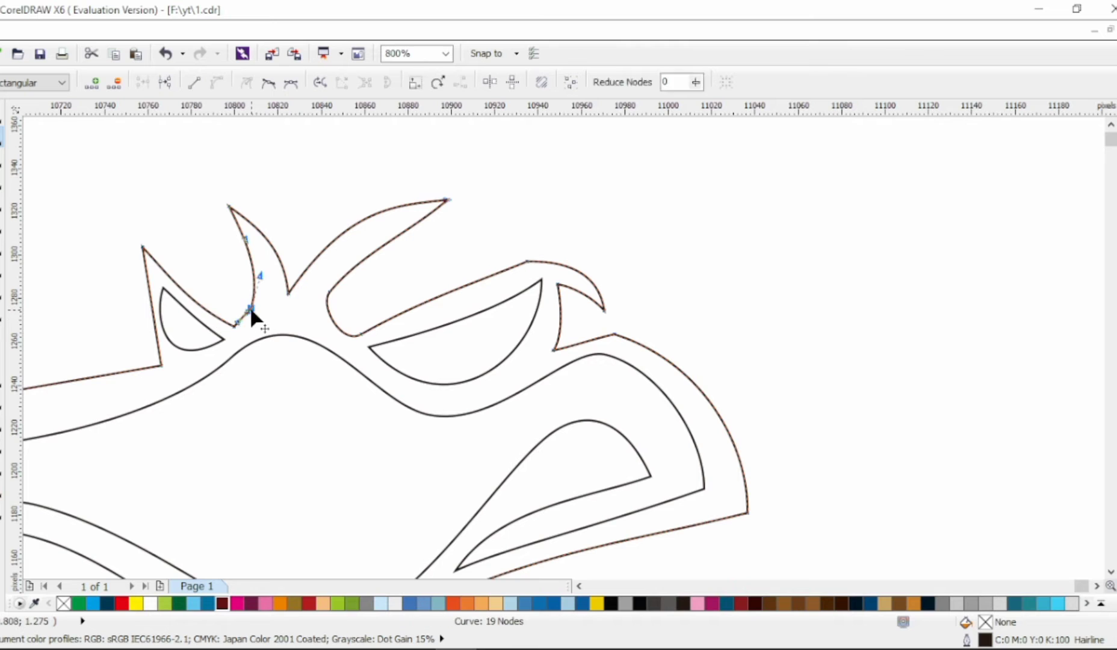
# Step: Delete the surplus node at the base of the middle spike and smooth the curve between the two left spikes
pyautogui.scroll(-1, 346, 336)
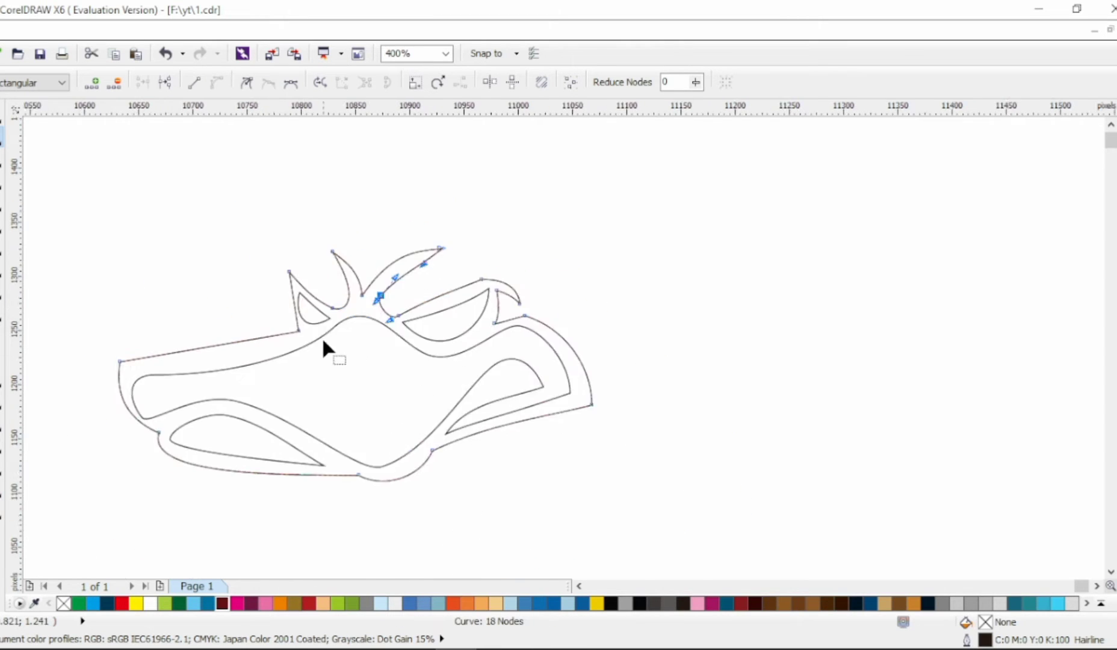
pyautogui.scroll(1, 344, 331)
pyautogui.click(345, 275)
pyautogui.press('Delete')
pyautogui.click(424, 332)
pyautogui.click(346, 275)
# Step: Curve the outline around the small eye and reshape the snout's top and front to run parallel to the beak
pyautogui.click(349, 372)
pyautogui.scroll(-1, 334, 352)
pyautogui.scroll(1, 225, 391)
pyautogui.moveTo(368, 350); pyautogui.dragTo(349, 373)
pyautogui.click(133, 373)
pyautogui.moveTo(257, 386); pyautogui.dragTo(250, 358)
pyautogui.moveTo(140, 375); pyautogui.dragTo(168, 440)
pyautogui.moveTo(183, 507); pyautogui.dragTo(132, 479)
pyautogui.scroll(-1, 215, 393)
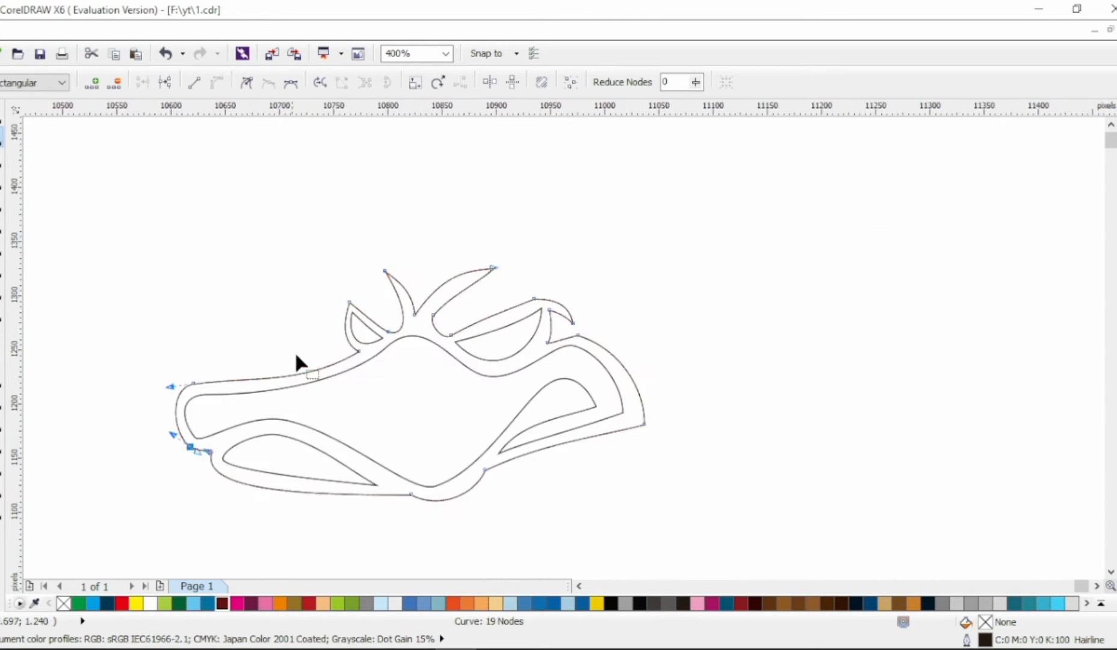
# Step: Fill the outer outline shape black and the inner beak, lower jaw and eye shapes white, without outline strokes
pyautogui.press('space')
pyautogui.moveTo(666, 210); pyautogui.dragTo(180, 516)
pyautogui.hotkey('ctrl', 'l')
pyautogui.click(611, 603)
pyautogui.click(853, 253)
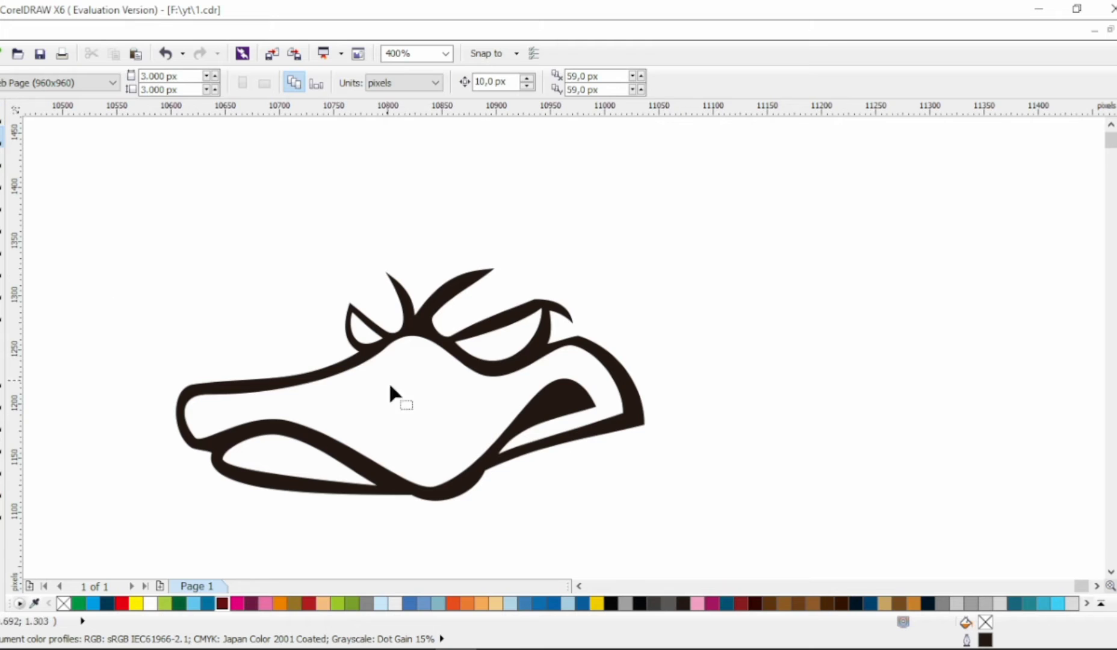
# Step: Reshape the black outline under the chin so it flows smoothly into the lower jaw and cheek
pyautogui.press('space')
pyautogui.click(412, 493)
pyautogui.scroll(1, 412, 492)
pyautogui.moveTo(412, 511); pyautogui.dragTo(397, 511)
pyautogui.moveTo(449, 538); pyautogui.dragTo(464, 481)
pyautogui.scroll(-1, 496, 473)
pyautogui.press('space')
pyautogui.click(265, 403)
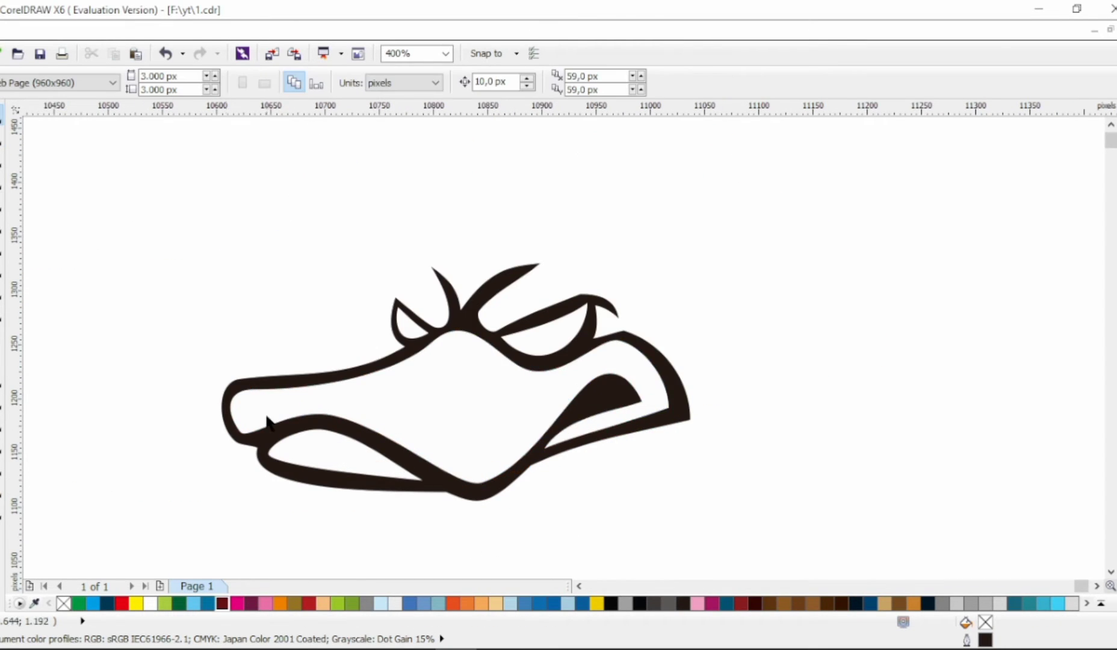
# Step: Add nodes at the front of the white beak's lower edge and pull them into a pointed crease toward the snout
pyautogui.scroll(1, 264, 404)
pyautogui.press('space')
pyautogui.click(299, 428)
pyautogui.moveTo(299, 427); pyautogui.dragTo(243, 412)
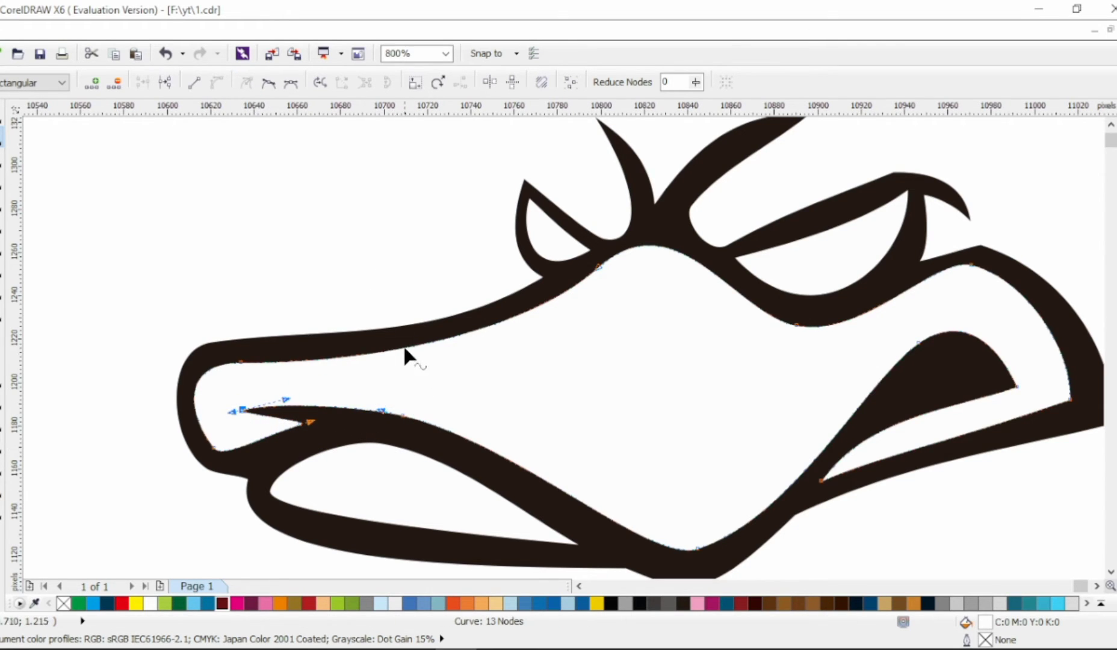
# Step: Add nodes along the top of the snout and shape a raised bump with a pointed black crease behind it
pyautogui.doubleClick(384, 352)
pyautogui.moveTo(380, 353); pyautogui.dragTo(369, 339)
pyautogui.click(374, 337)
pyautogui.click(402, 369)
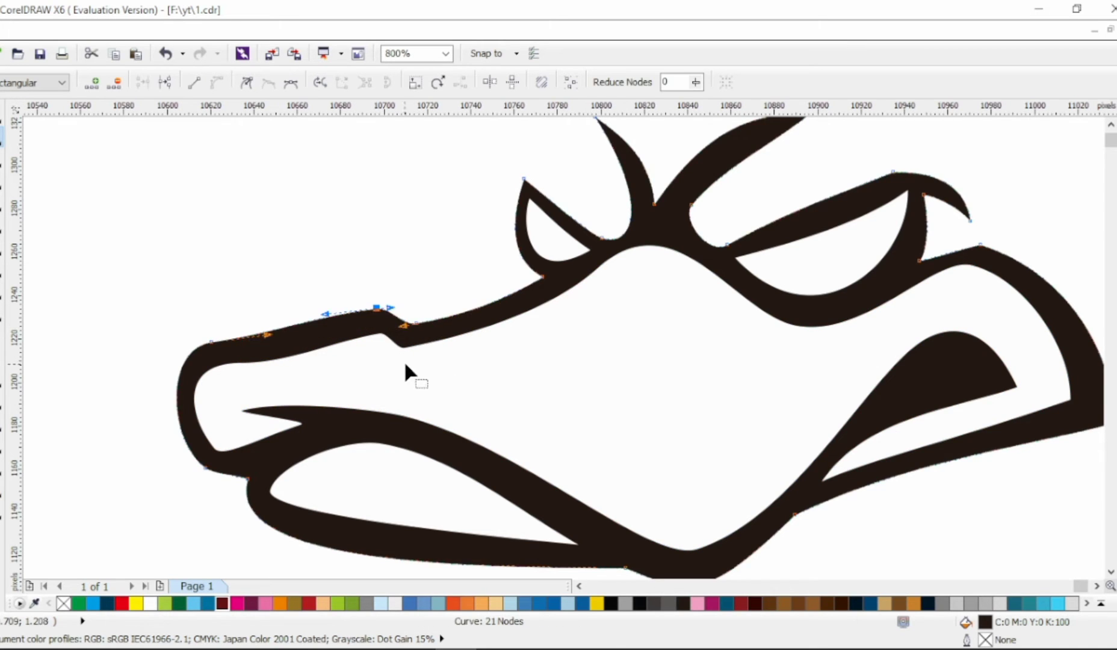
pyautogui.moveTo(457, 343); pyautogui.dragTo(448, 363)
pyautogui.click(374, 312)
pyautogui.moveTo(263, 344); pyautogui.dragTo(263, 342)
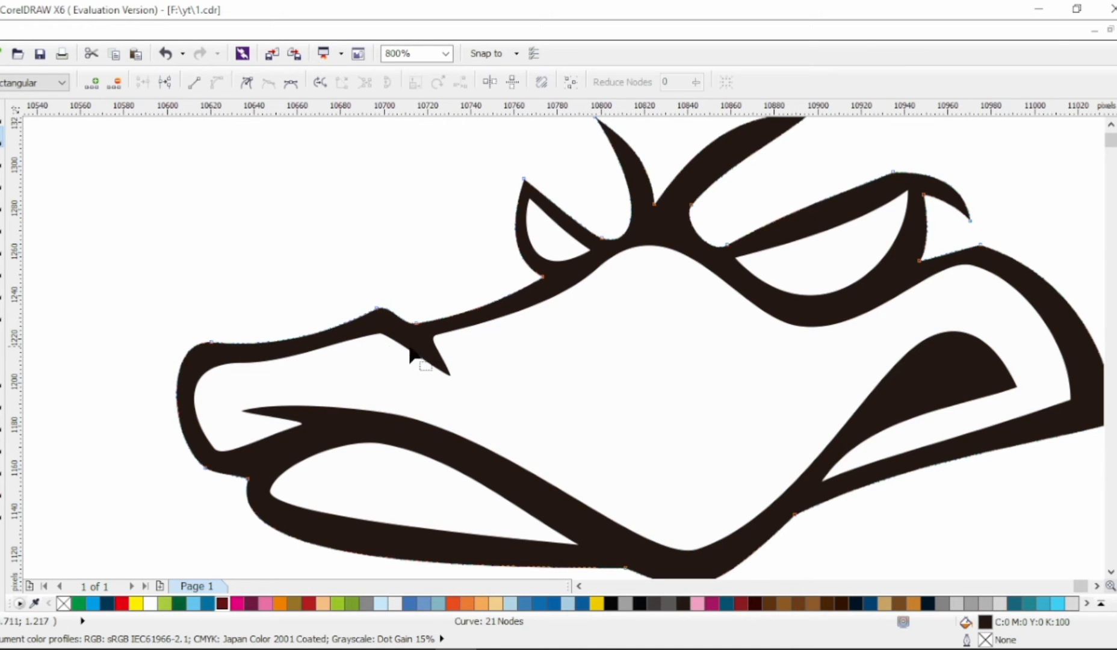
# Step: Add nodes on the white beak's top edge behind the first crease and pull out a second, smaller pointed crease
pyautogui.click(515, 346)
pyautogui.click(514, 341)
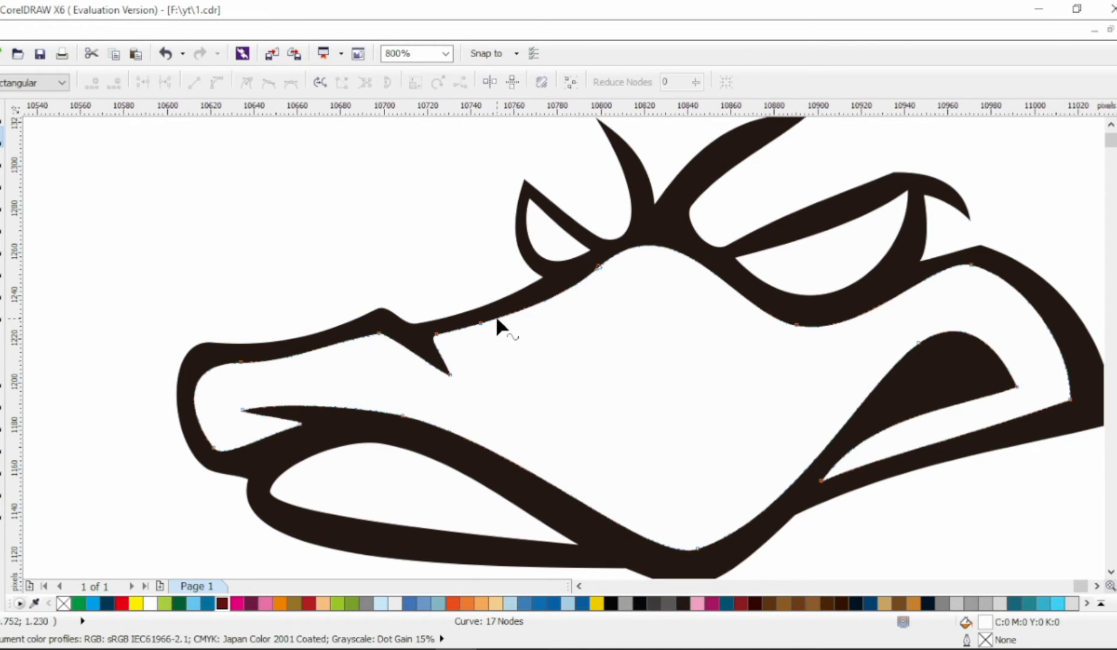
pyautogui.doubleClick(509, 323)
pyautogui.moveTo(508, 324); pyautogui.dragTo(534, 344)
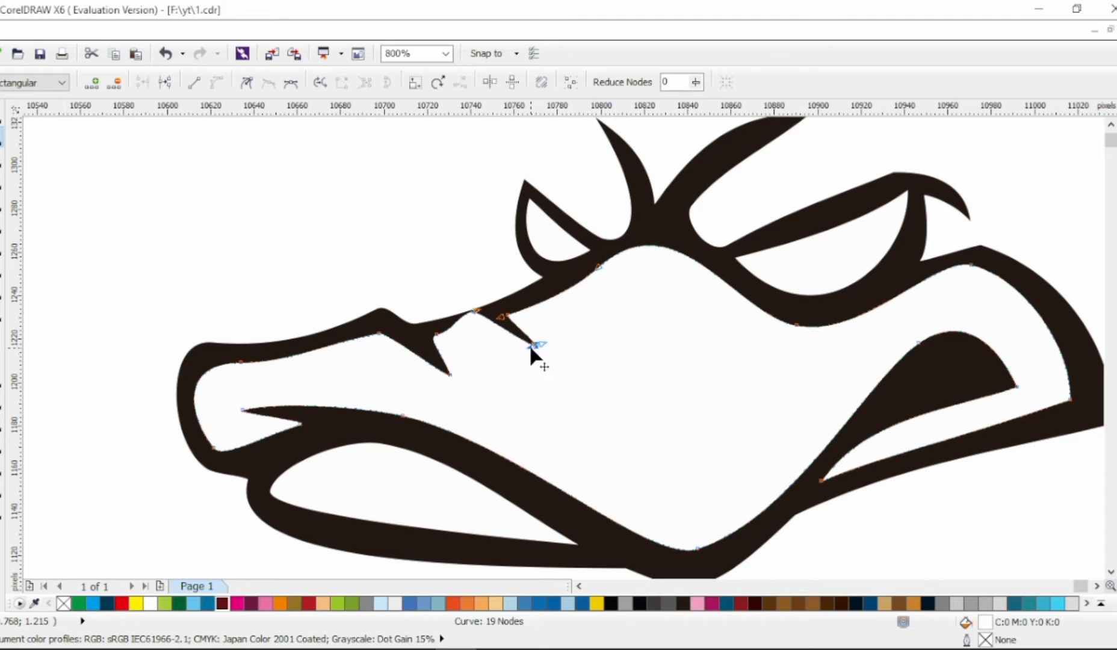
pyautogui.click(484, 311)
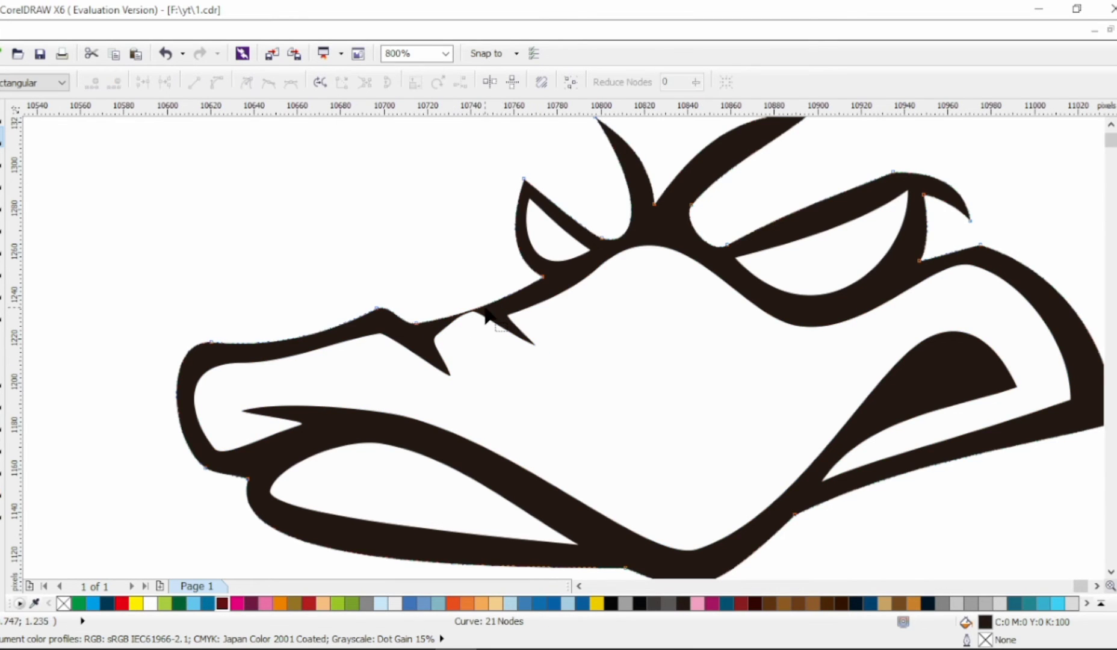
# Step: Raise a small bump in the black outline above the second crease and extend the first crease's curved tip
pyautogui.moveTo(485, 311); pyautogui.dragTo(564, 314)
pyautogui.doubleClick(499, 299)
pyautogui.moveTo(455, 355)
pyautogui.mouseDown()
pyautogui.moveTo(484, 356)
pyautogui.moveTo(473, 350)
pyautogui.moveTo(475, 363)
pyautogui.mouseUp()
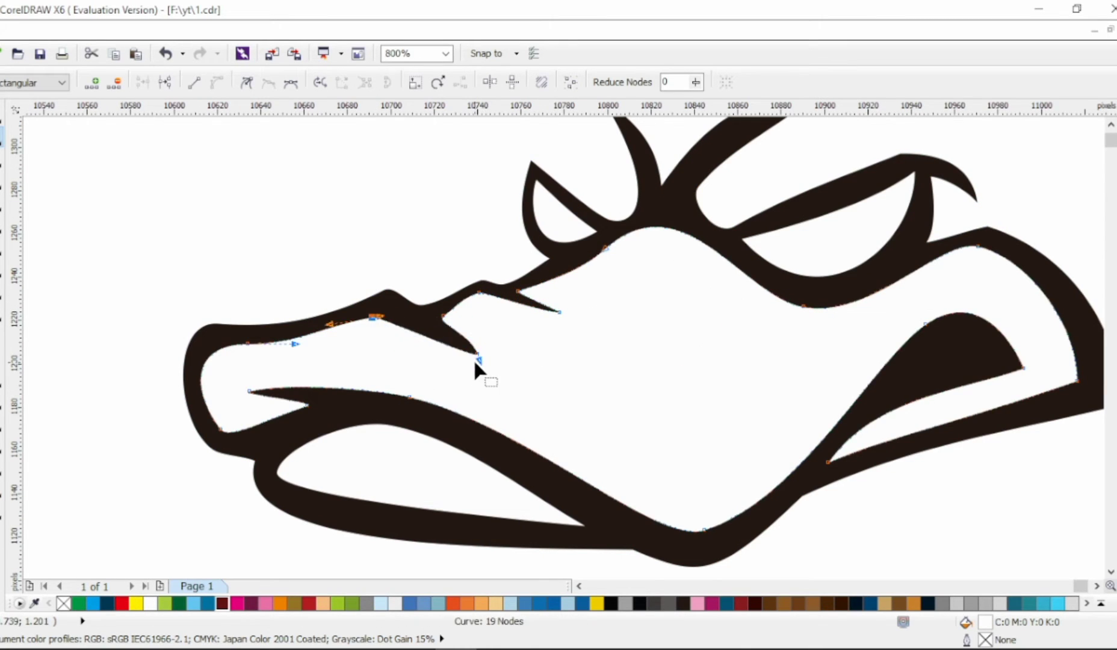
pyautogui.scroll(-1, 452, 301)
pyautogui.press('space')
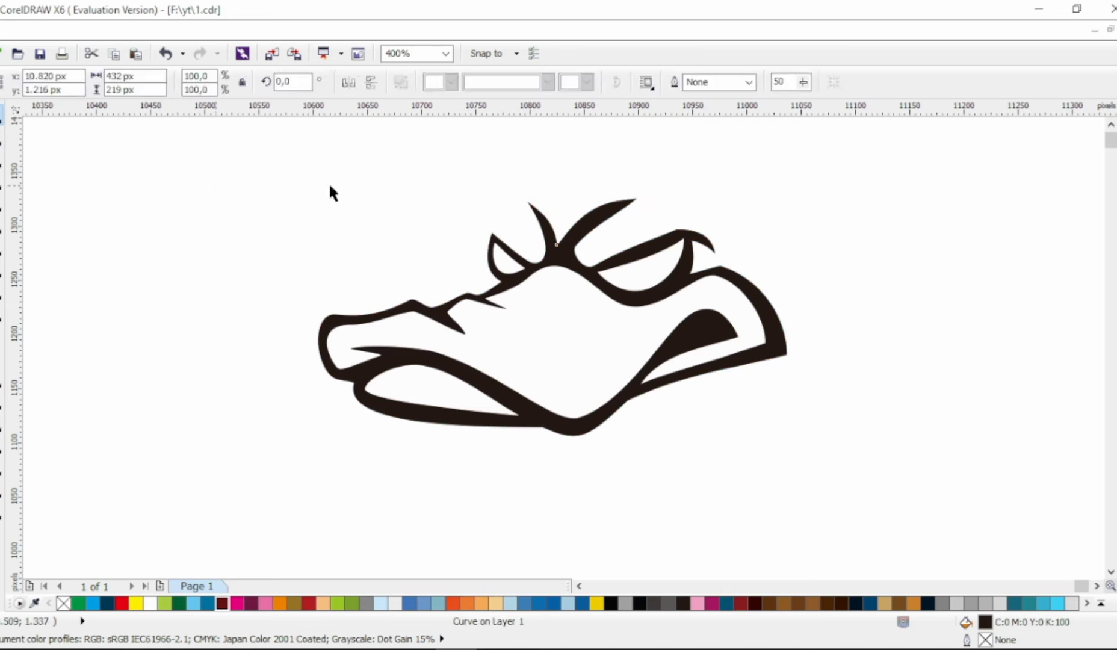
pyautogui.click(217, 189)
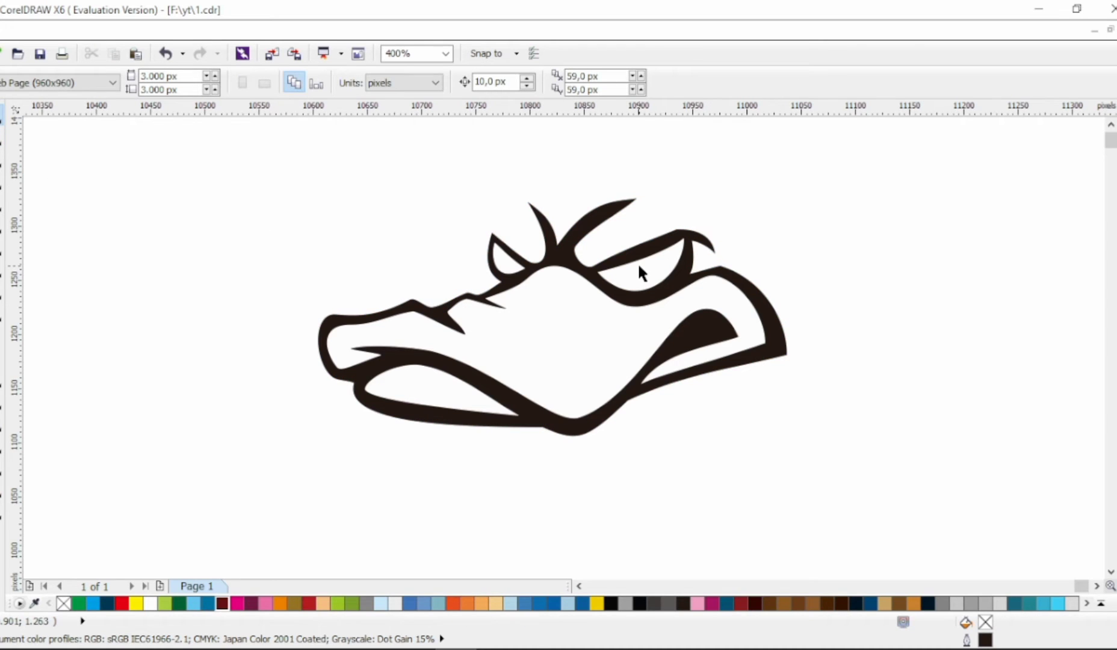
# Step: Fill the beak and the lower jaw shape with orange
pyautogui.moveTo(699, 165)
pyautogui.mouseDown()
pyautogui.moveTo(638, 214)
pyautogui.moveTo(621, 215)
pyautogui.mouseUp()
pyautogui.press('space')
pyautogui.press('space')
pyautogui.click(379, 476)
pyautogui.click(280, 603)
pyautogui.moveTo(199, 181); pyautogui.dragTo(796, 532)
pyautogui.press('Escape')
# Step: Add nodes at the orange shape's rear mouth corner and form a curved, pointed black cheek crease
pyautogui.press('space')
pyautogui.click(656, 386)
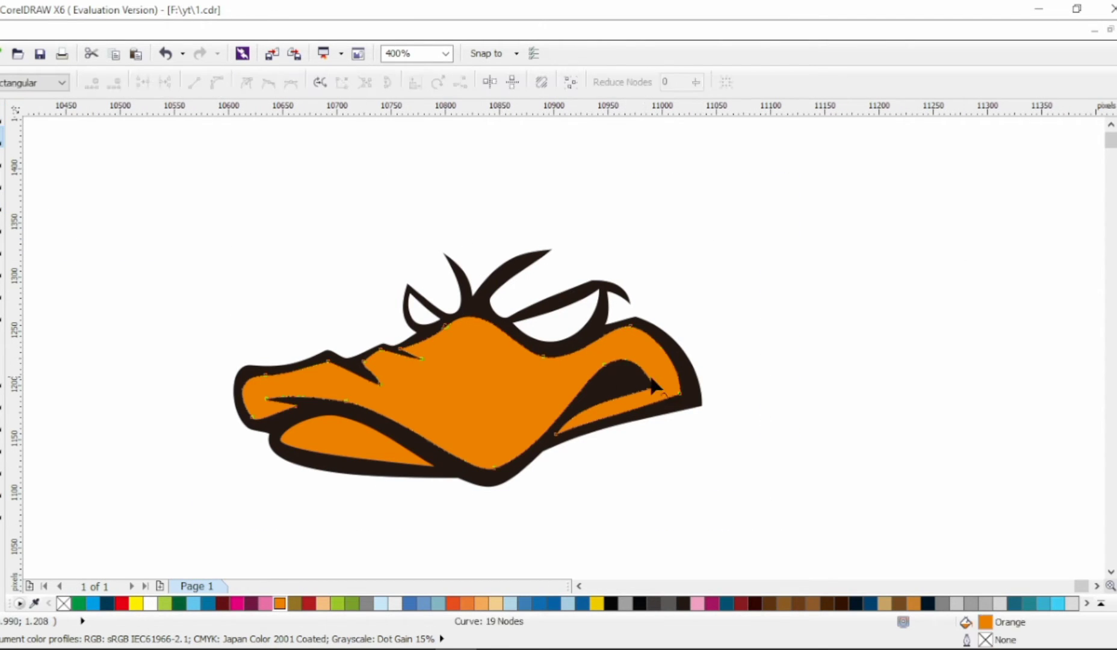
pyautogui.scroll(1, 647, 379)
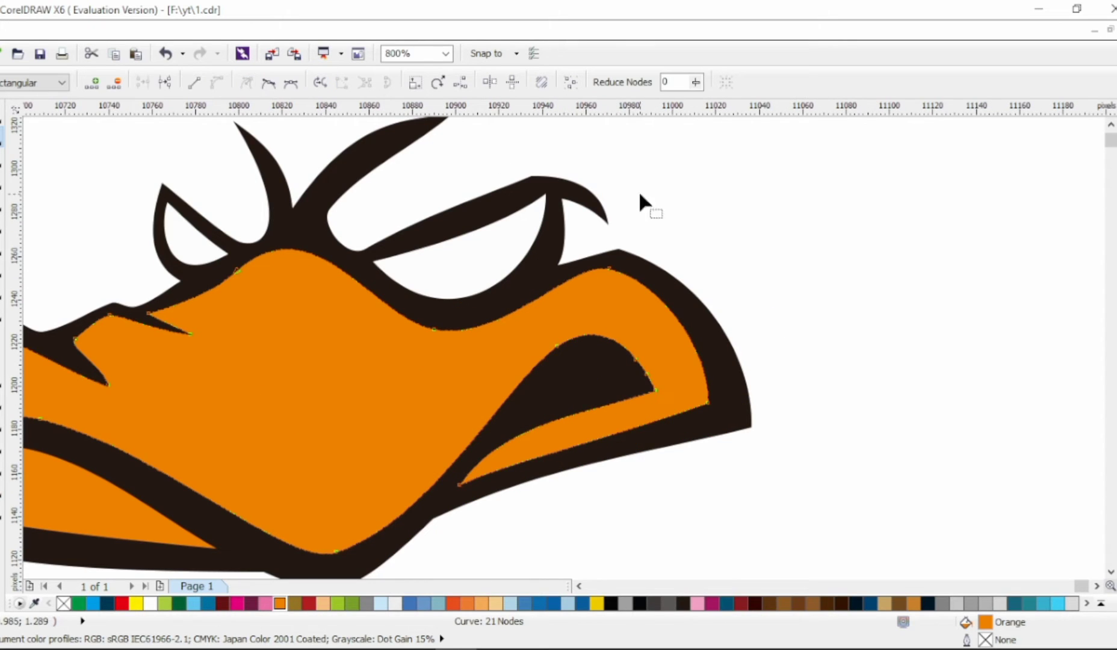
pyautogui.moveTo(634, 359); pyautogui.dragTo(661, 384)
pyautogui.moveTo(632, 343); pyautogui.dragTo(652, 314)
# Step: Create a white three-node shape inside the rear mouth opening and curve its upper edges
pyautogui.press('space')
pyautogui.press('Escape')
pyautogui.press('space')
pyautogui.click(524, 417)
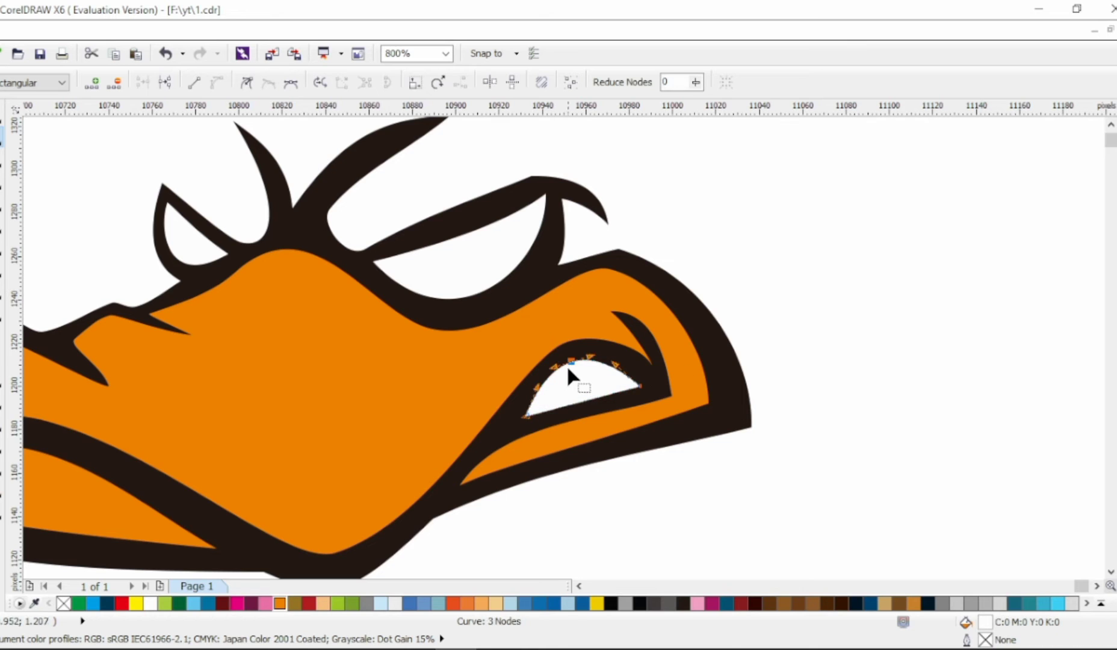
pyautogui.moveTo(538, 397); pyautogui.dragTo(590, 363)
# Step: Draw a thin triangle across the white mouth shape, pointing toward the beak's front
pyautogui.scroll(2, 575, 414)
pyautogui.press('F5')
pyautogui.click(675, 348)
pyautogui.click(543, 380)
pyautogui.click(717, 368)
# Step: Bend the thin triangle's long sides into curves inside the mouth and fill it black
pyautogui.press('F10')
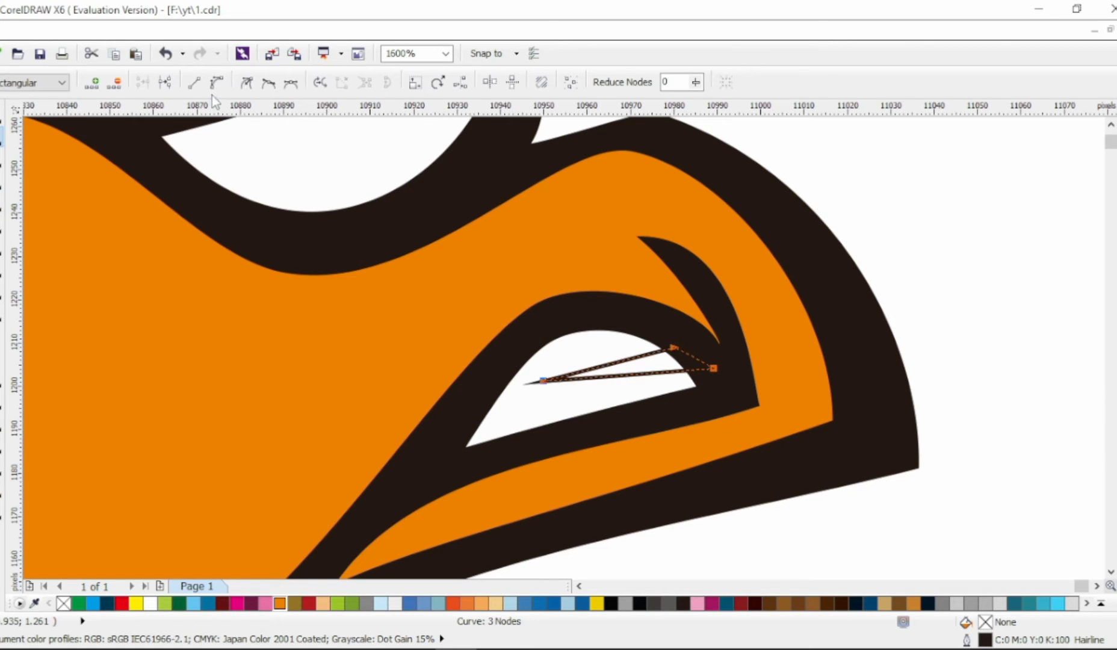
pyautogui.click(635, 372)
pyautogui.moveTo(635, 372); pyautogui.dragTo(546, 366)
pyautogui.hotkey('ctrl', 'z')
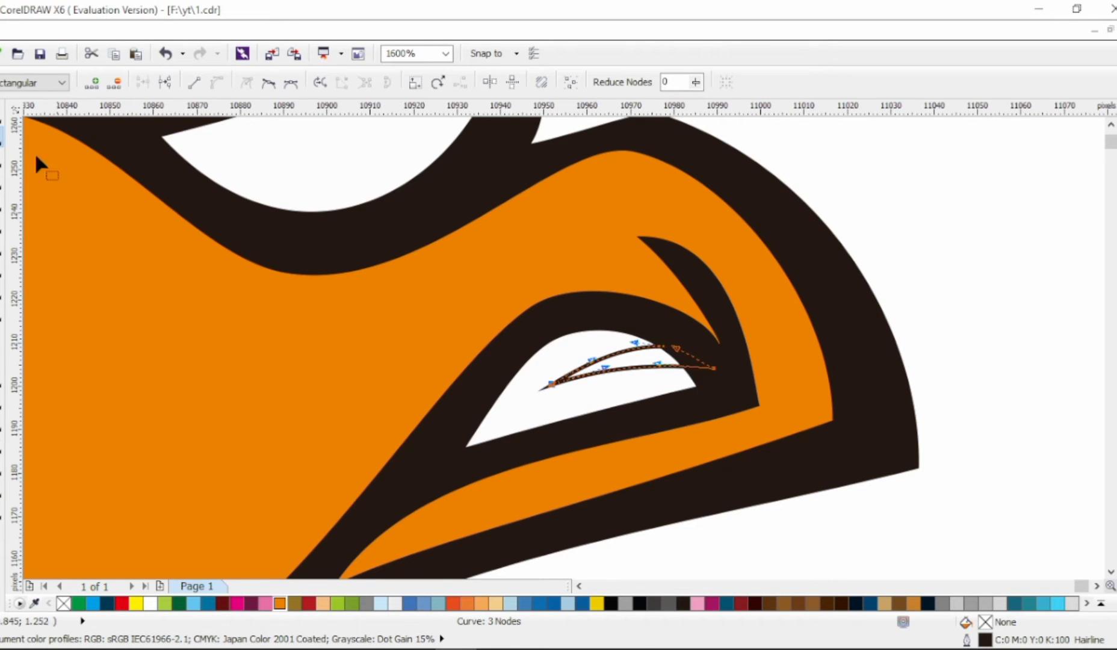
pyautogui.press('space')
pyautogui.keyDown('shift'); pyautogui.click(616, 361); pyautogui.keyUp('shift')
pyautogui.press('Escape')
pyautogui.scroll(-1, 669, 357)
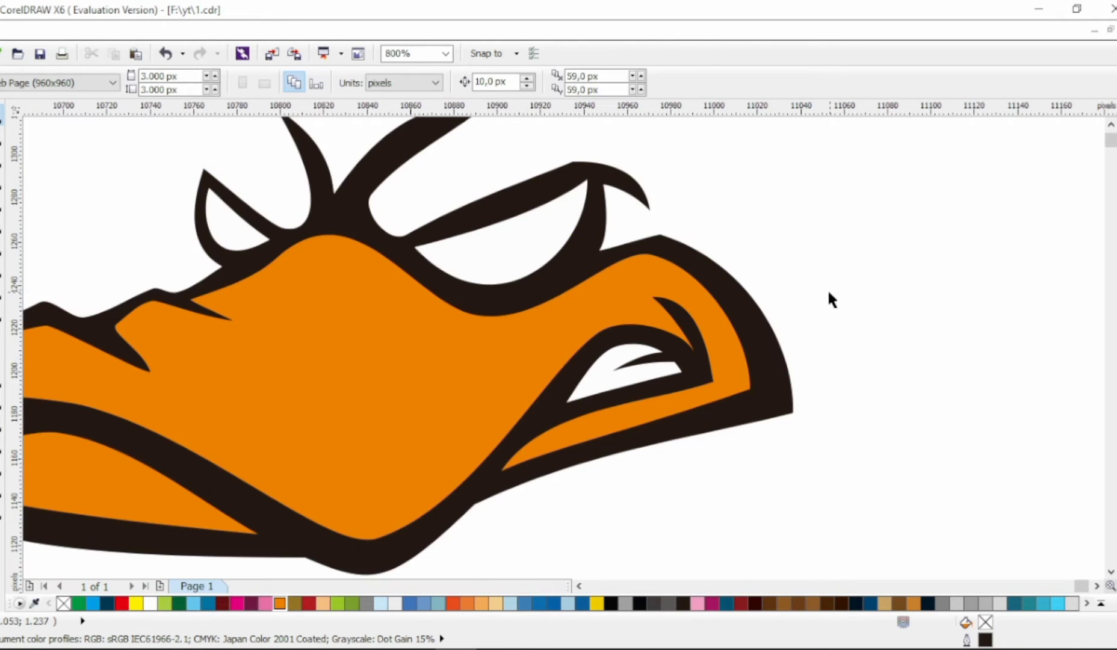
pyautogui.scroll(-1, 646, 248)
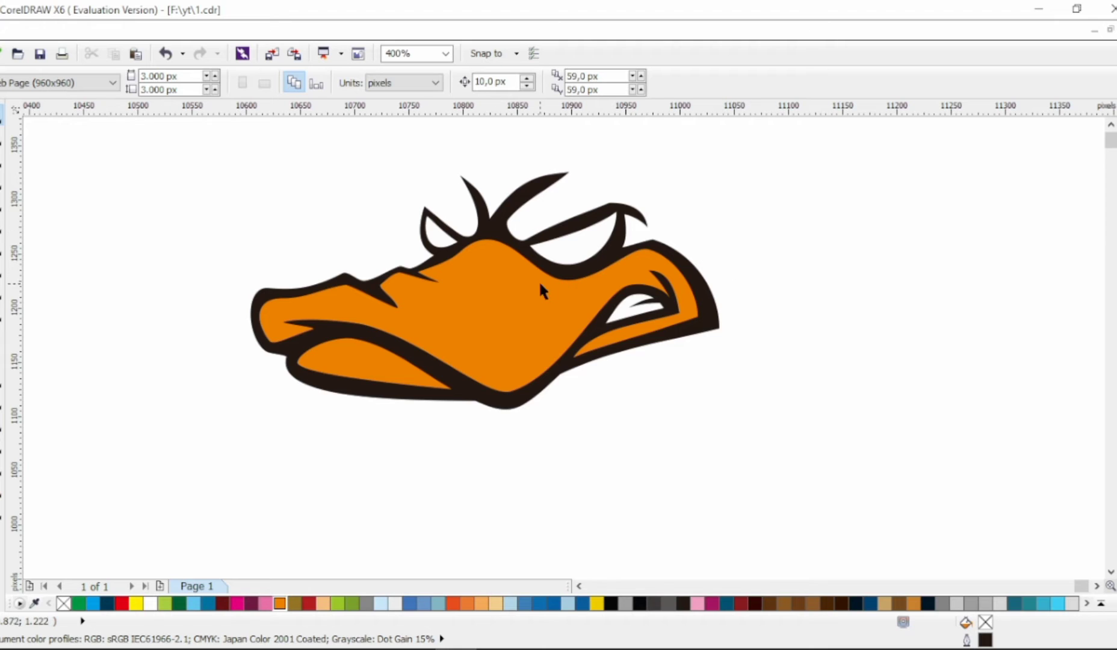
# Step: Add nodes along the orange beak's upper edge beneath the large eye and shape them into a curved, pointed black crease
pyautogui.scroll(1, 540, 289)
pyautogui.press('F10')
pyautogui.click(435, 268)
pyautogui.moveTo(423, 247); pyautogui.dragTo(473, 240)
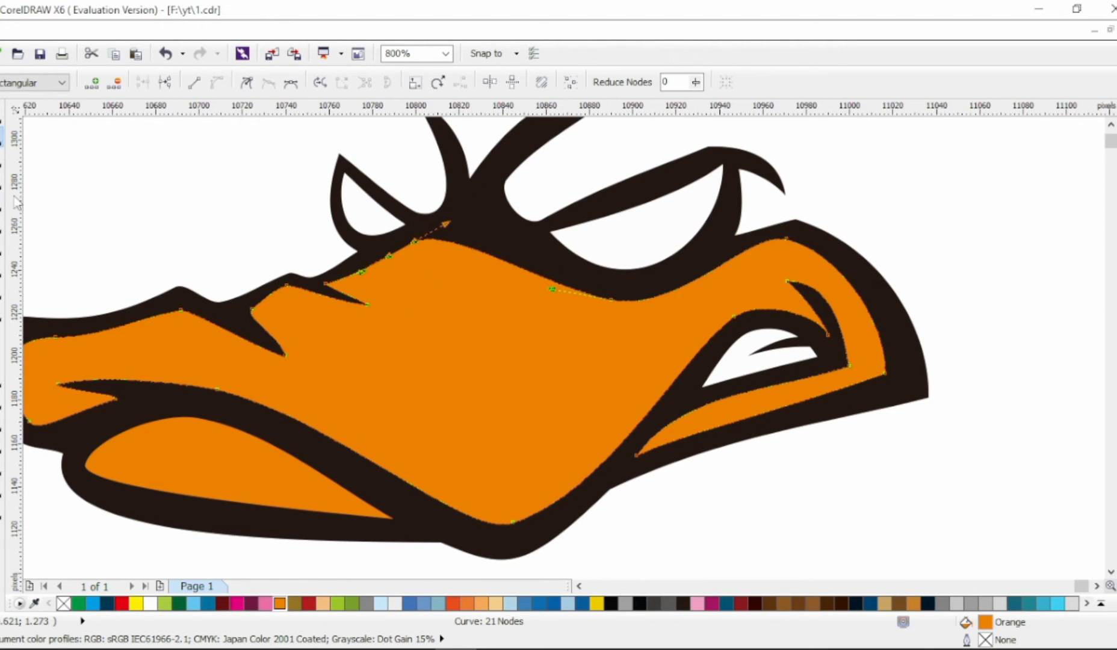
pyautogui.click(91, 188)
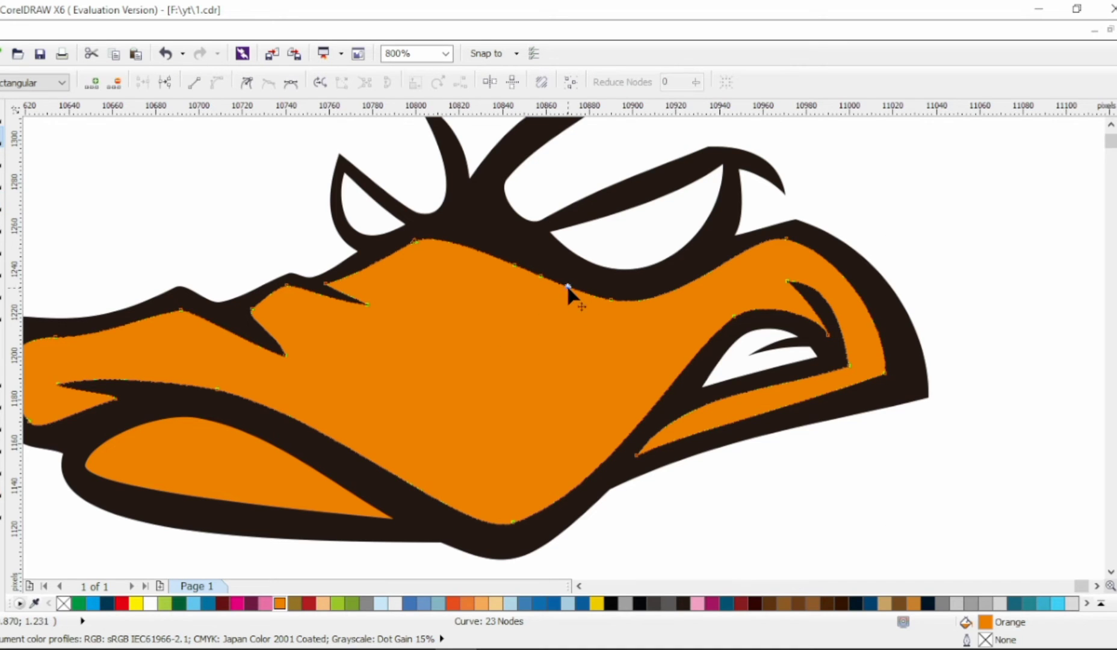
pyautogui.moveTo(650, 313); pyautogui.dragTo(505, 253)
pyautogui.click(254, 90)
pyautogui.moveTo(644, 312); pyautogui.dragTo(582, 314)
pyautogui.click(650, 314)
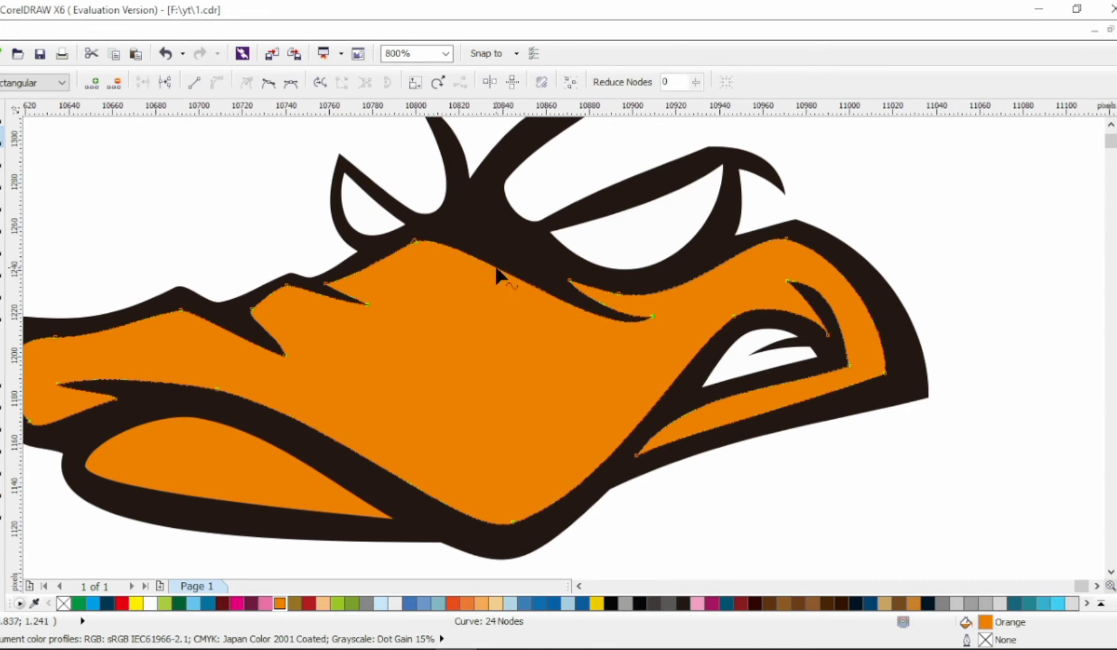
pyautogui.moveTo(607, 351); pyautogui.dragTo(571, 355)
pyautogui.scroll(-1, 571, 356)
pyautogui.click(766, 187)
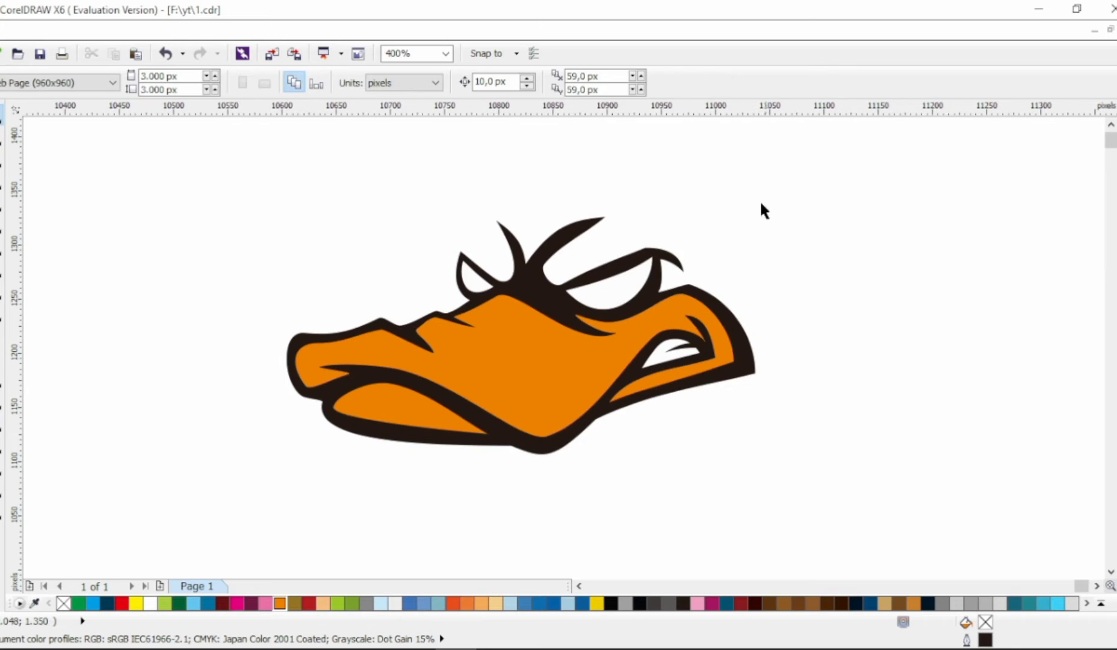
# Step: Draw a small four-point shape between the eyes above the beak, filled orange with no outline
pyautogui.scroll(1, 531, 279)
pyautogui.click(531, 279)
pyautogui.moveTo(497, 295); pyautogui.dragTo(397, 221)
pyautogui.scroll(1, 466, 292)
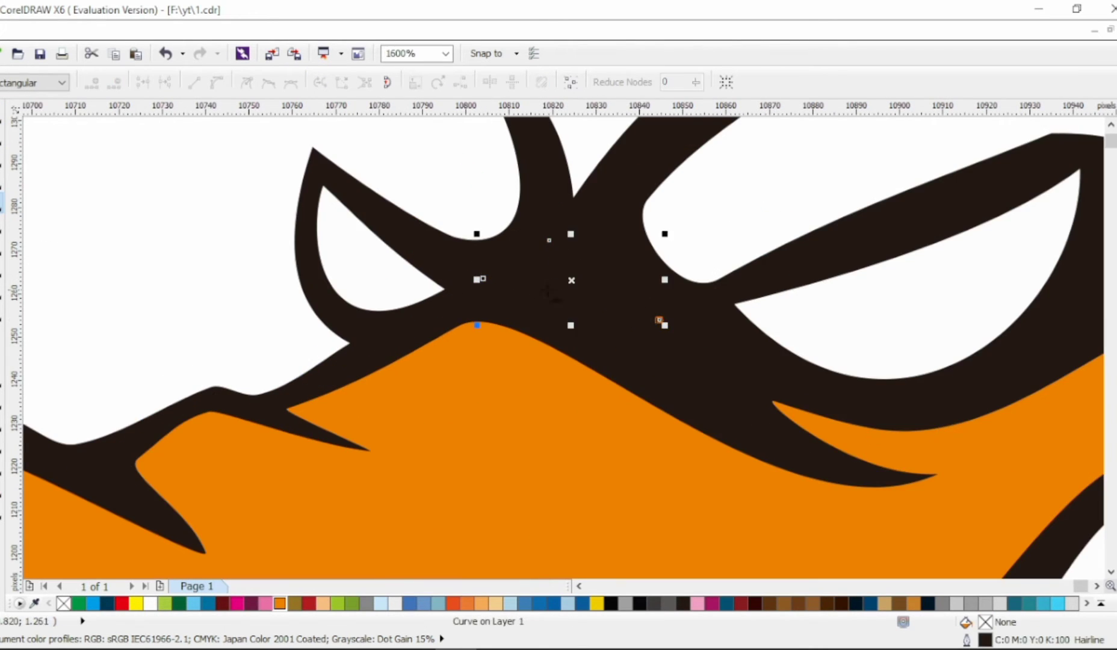
pyautogui.press('space')
pyautogui.click(280, 603)
pyautogui.press('Escape')
pyautogui.click(589, 286)
pyautogui.press('space')
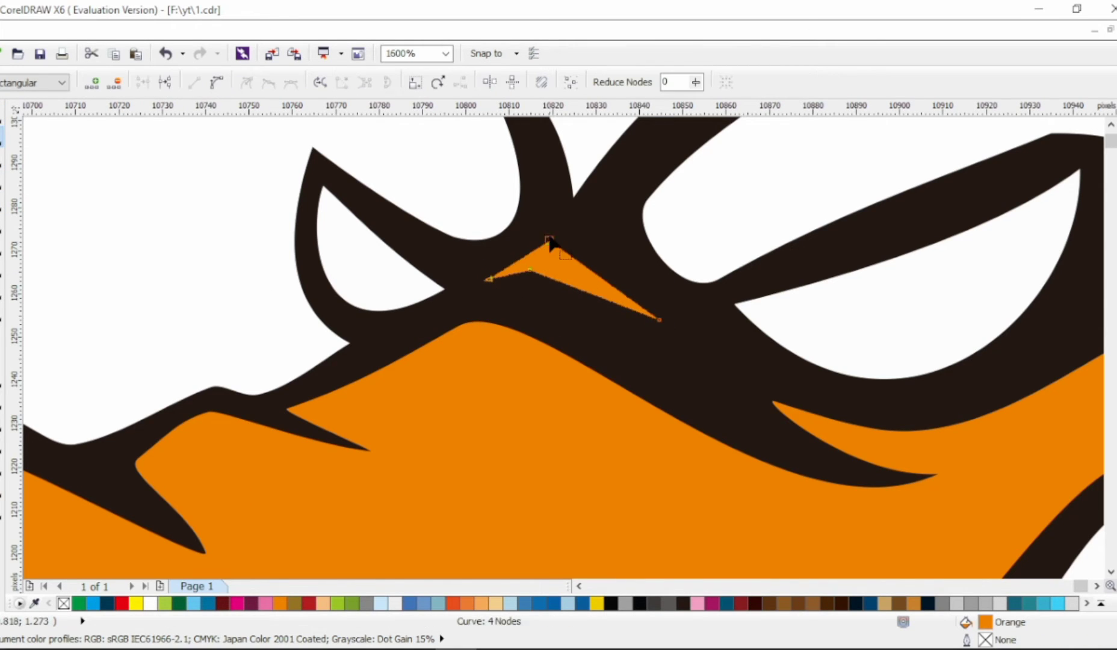
# Step: Curve the edges of the small shape between the eyes into an arched wedge and join the orange beak shapes into one object
pyautogui.moveTo(521, 275); pyautogui.dragTo(530, 270)
pyautogui.press('Escape')
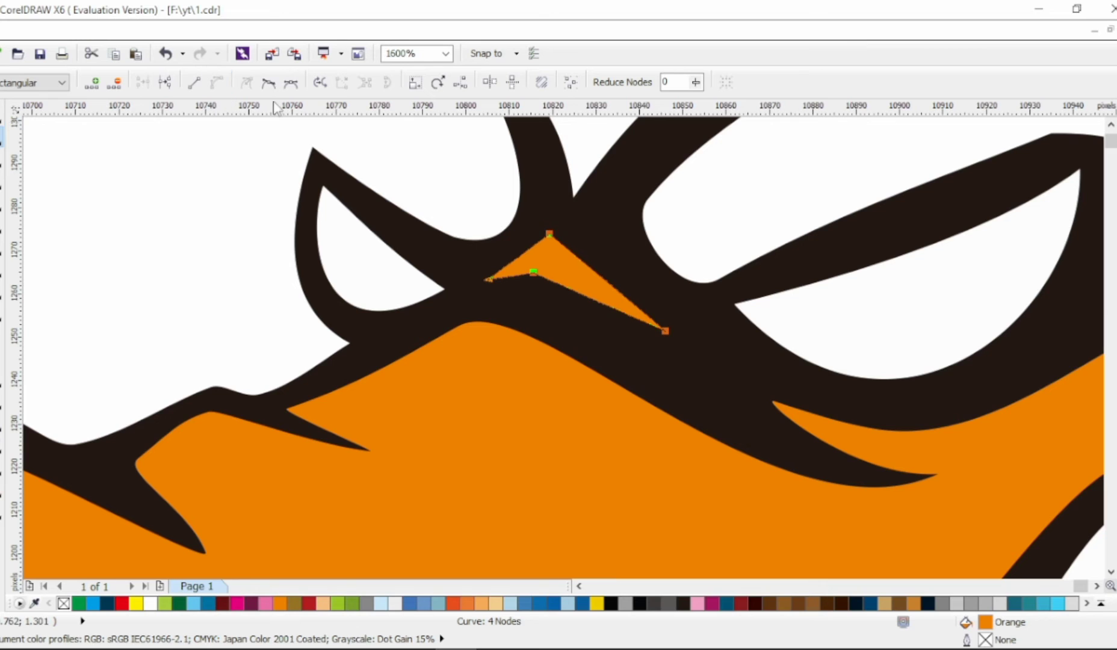
pyautogui.click(269, 82)
pyautogui.moveTo(656, 337); pyautogui.dragTo(533, 240)
pyautogui.click(534, 272)
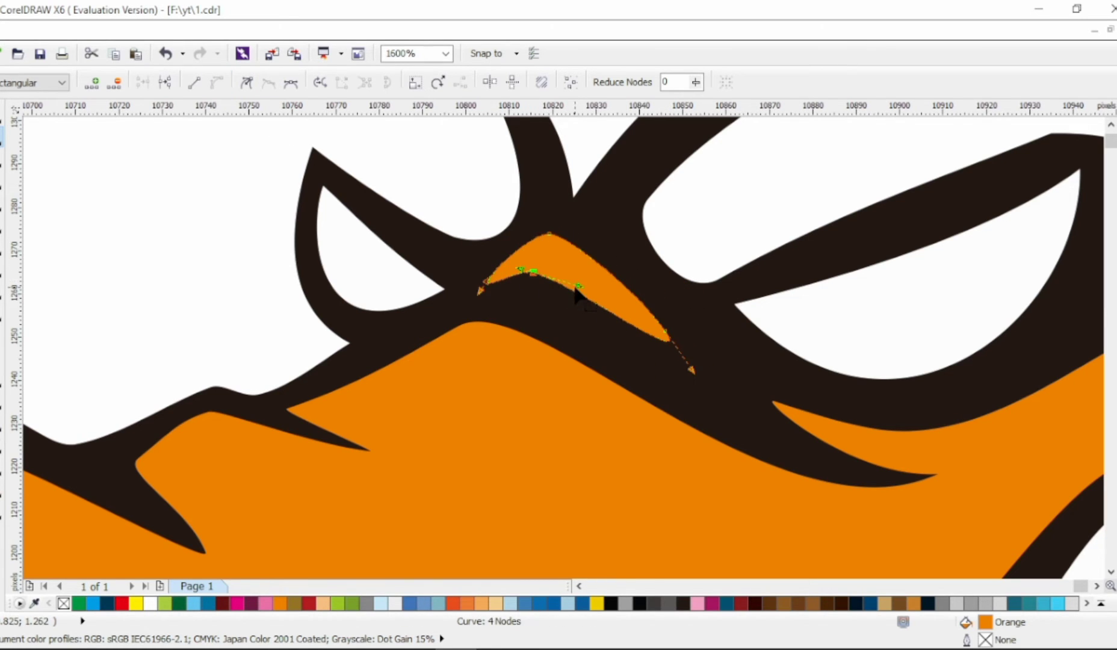
pyautogui.moveTo(669, 347); pyautogui.dragTo(605, 294)
pyautogui.press('space')
pyautogui.scroll(-2, 192, 177)
pyautogui.scroll(-1, 673, 193)
pyautogui.press('Escape')
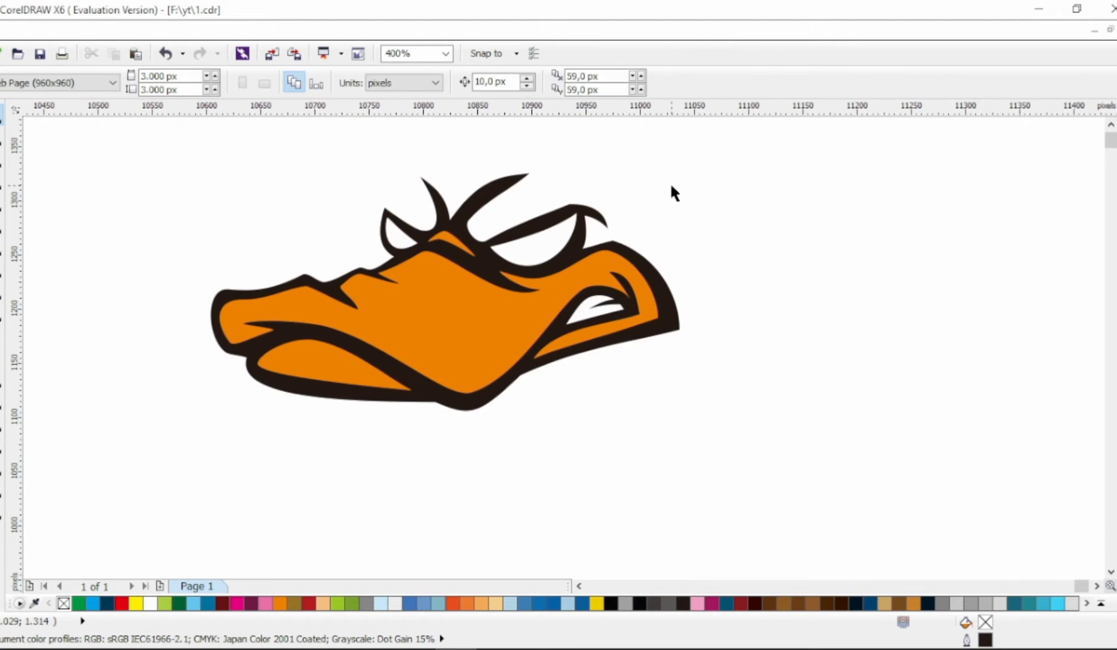
pyautogui.click(456, 251)
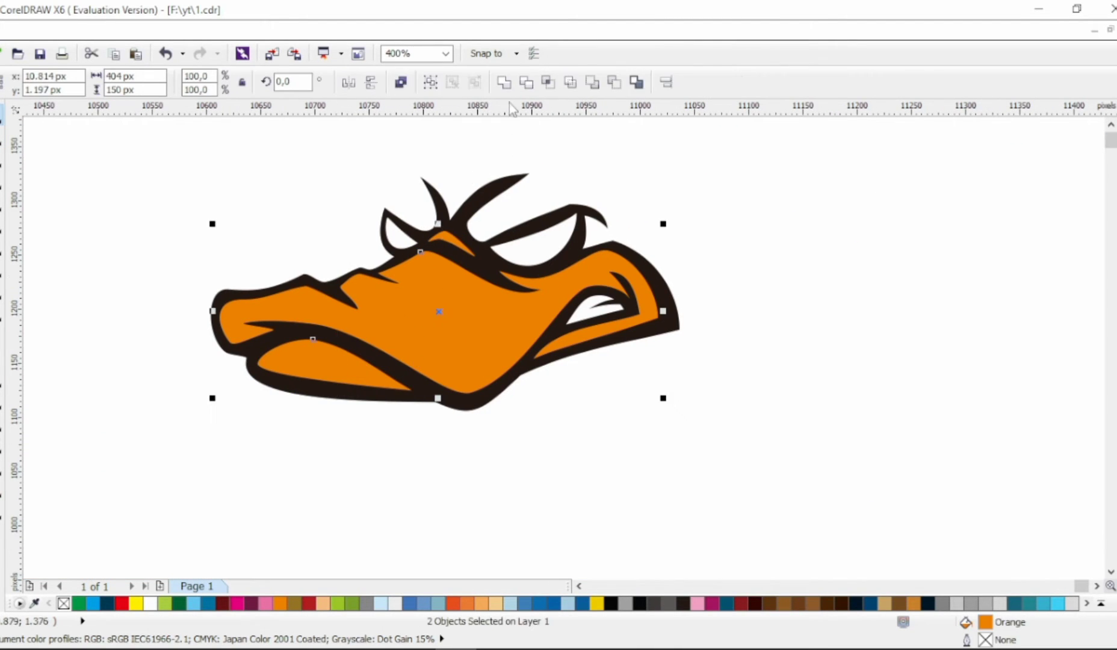
# Step: Add a node to the black outline above the small eye and reshape that edge into a thicker brow
pyautogui.press('F10')
pyautogui.scroll(1, 656, 244)
pyautogui.click(678, 224)
pyautogui.hscroll(-3, 468, 232)
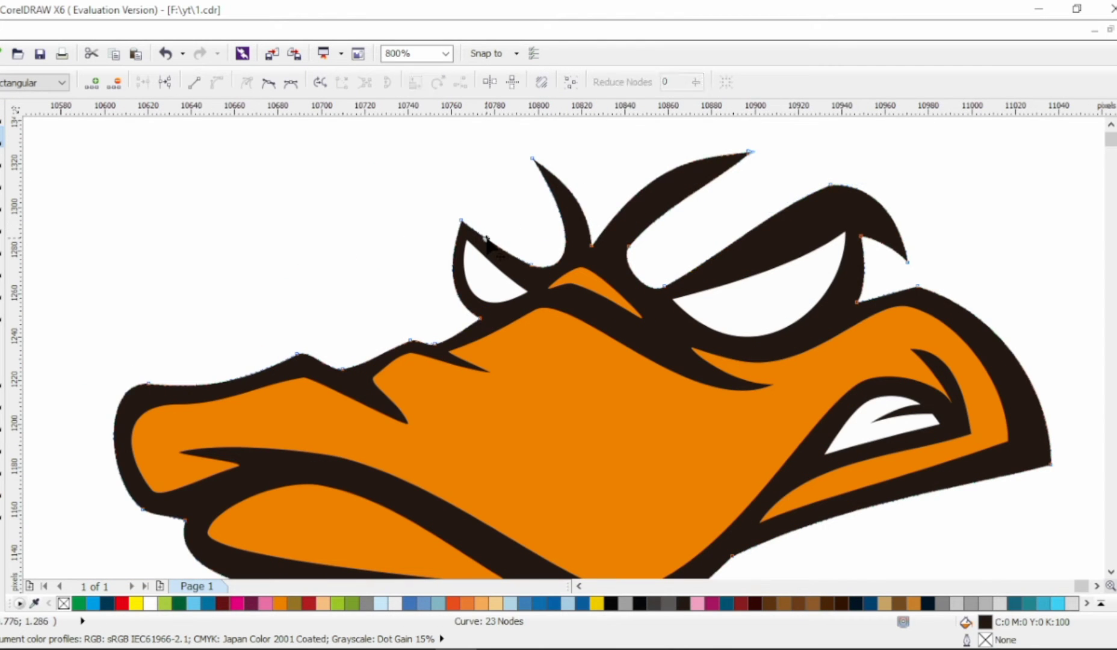
pyautogui.doubleClick(453, 233)
pyautogui.scroll(-1, 450, 234)
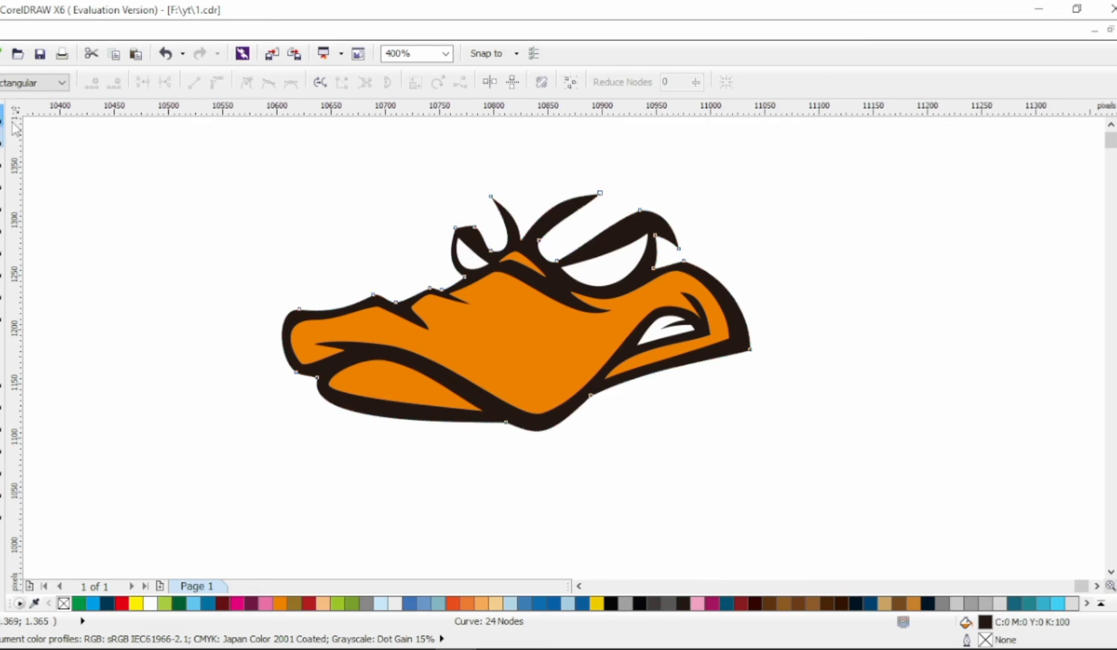
pyautogui.press('Escape')
# Step: Draw a closed, straight-sided head outline from the beak's rear corner over the eyes and down to the beak's upper edge
pyautogui.scroll(-1, 306, 313)
pyautogui.scroll(1, 367, 241)
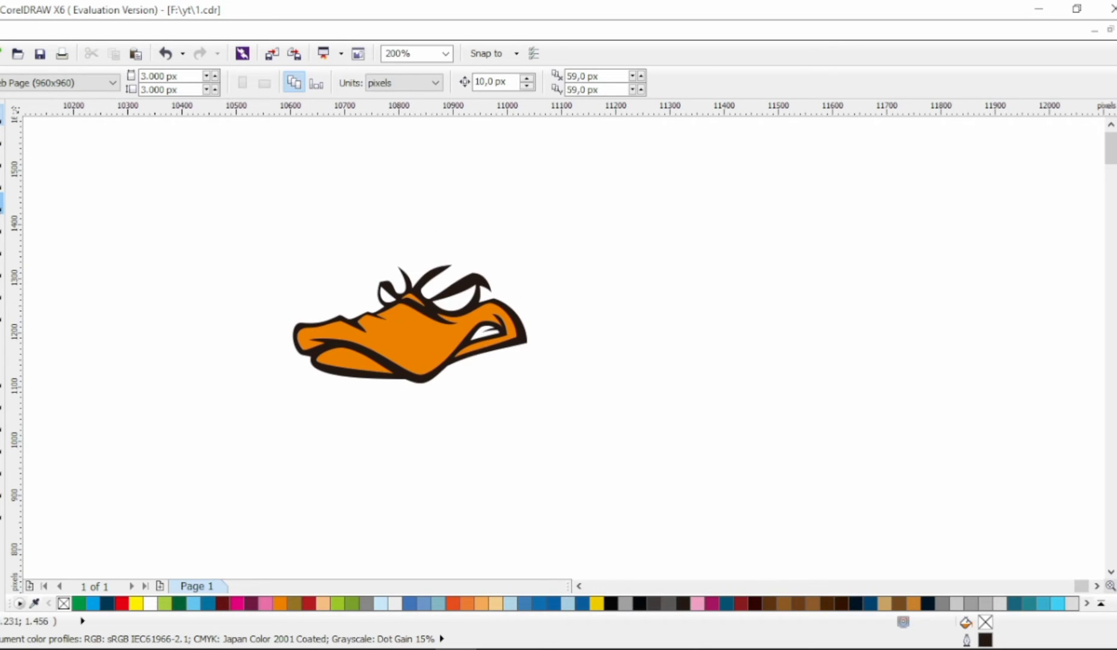
pyautogui.scroll(1, 417, 235)
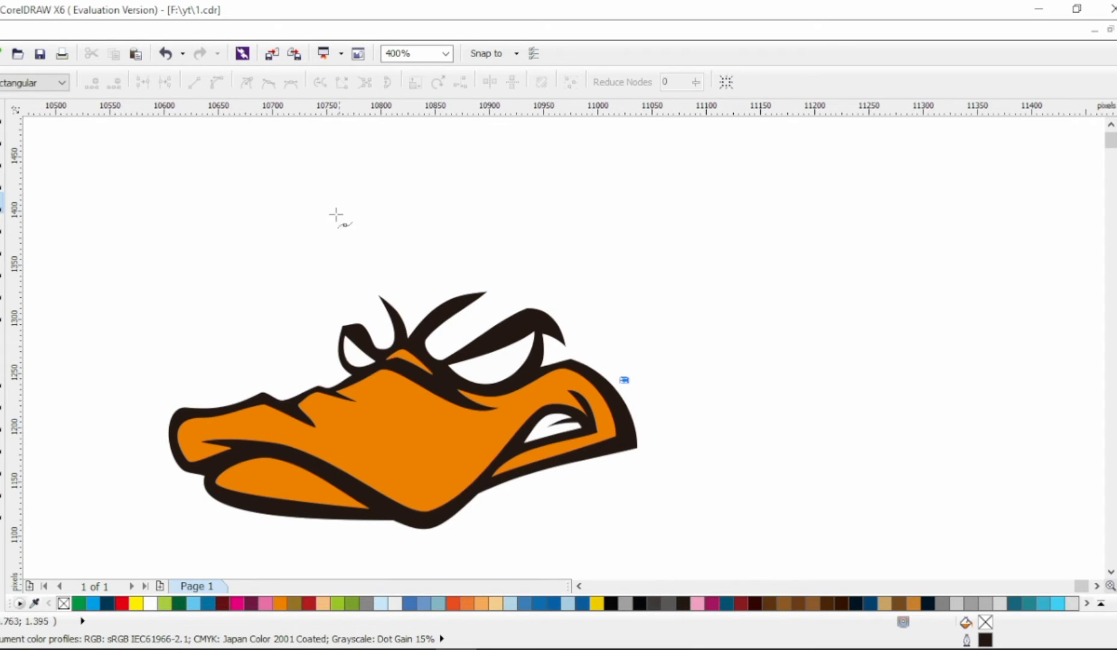
pyautogui.click(309, 198)
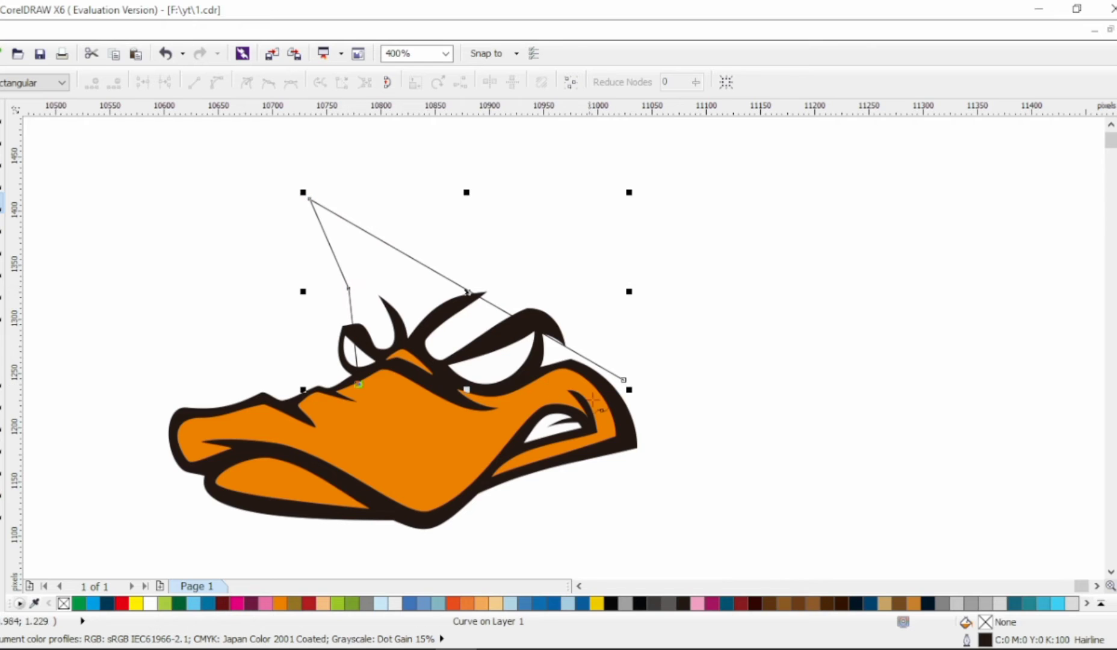
pyautogui.moveTo(624, 380); pyautogui.dragTo(631, 423)
# Step: Bend the head outline into a rounded crown, back and forehead, adding a node on the crown
pyautogui.moveTo(471, 313); pyautogui.dragTo(641, 181)
pyautogui.doubleClick(526, 208)
pyautogui.moveTo(645, 234); pyautogui.dragTo(616, 158)
pyautogui.moveTo(685, 308); pyautogui.dragTo(735, 339)
pyautogui.moveTo(309, 198); pyautogui.dragTo(328, 185)
pyautogui.moveTo(417, 179); pyautogui.dragTo(345, 333)
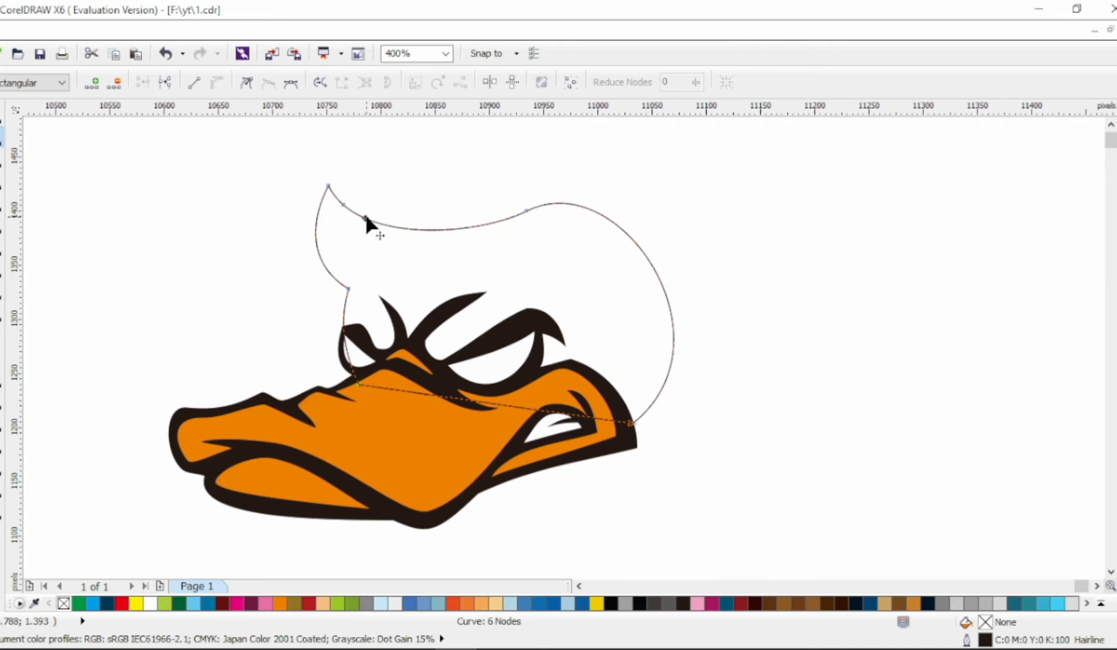
# Step: Pull pointed hair tufts up from the front of the head outline and curve the forehead edge beside the small eye
pyautogui.moveTo(390, 224); pyautogui.dragTo(346, 158)
pyautogui.moveTo(348, 289); pyautogui.dragTo(344, 289)
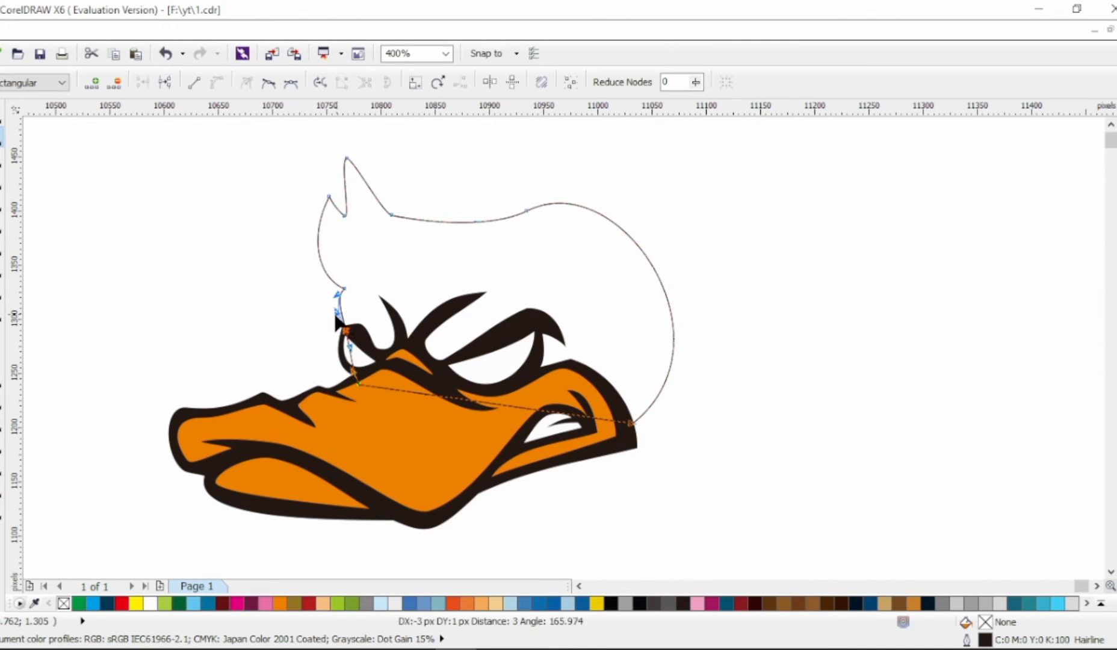
pyautogui.moveTo(339, 162); pyautogui.dragTo(311, 220)
pyautogui.click(319, 158)
pyautogui.moveTo(319, 162); pyautogui.dragTo(410, 155)
pyautogui.doubleClick(445, 180)
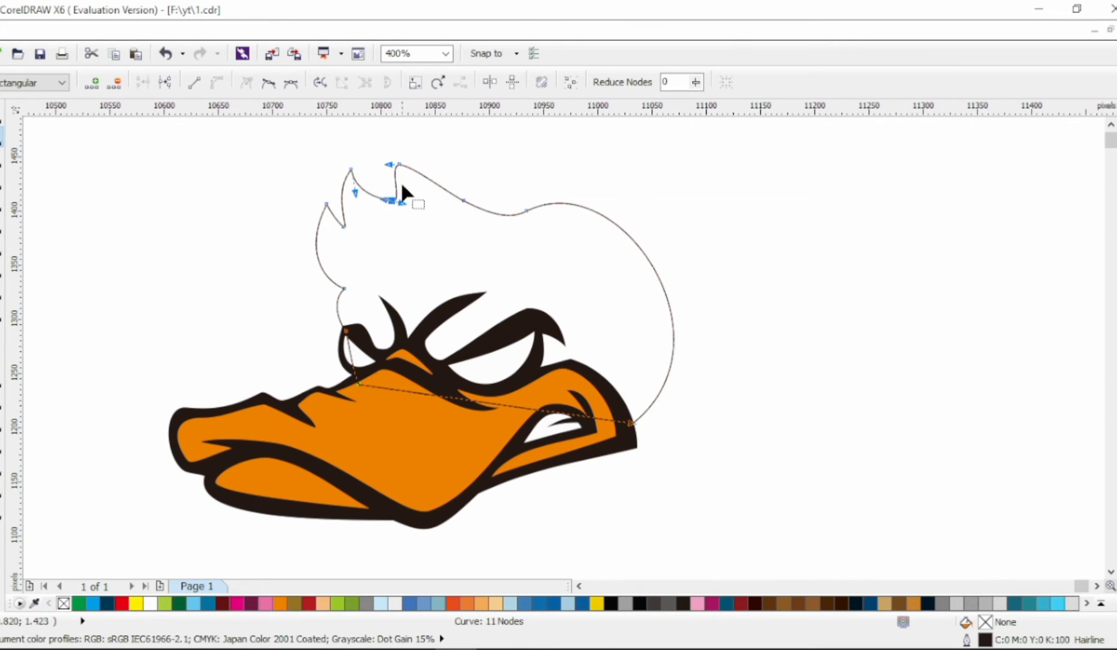
# Step: Refine the tallest front tuft and form a curved, pointed notch behind it on the crown
pyautogui.moveTo(394, 200); pyautogui.dragTo(383, 201)
pyautogui.doubleClick(497, 215)
pyautogui.moveTo(497, 216)
pyautogui.mouseDown()
pyautogui.moveTo(501, 226)
pyautogui.moveTo(486, 219)
pyautogui.mouseUp()
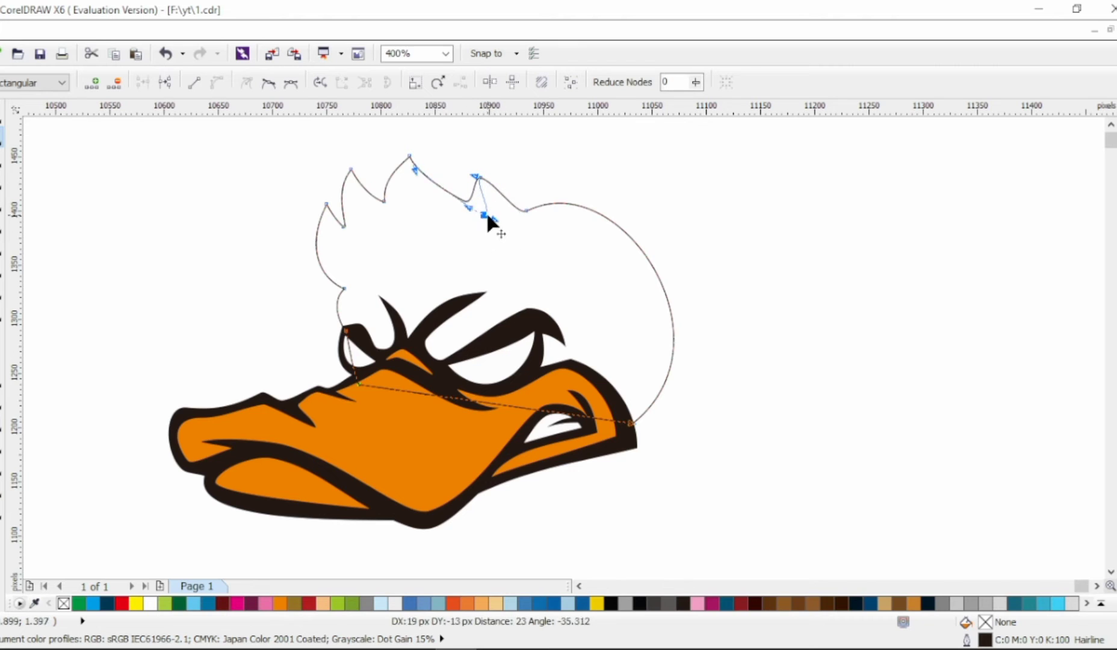
pyautogui.moveTo(410, 156); pyautogui.dragTo(396, 148)
pyautogui.moveTo(387, 202); pyautogui.dragTo(378, 201)
pyautogui.moveTo(479, 178); pyautogui.dragTo(501, 241)
pyautogui.click(488, 230)
# Step: Form a second curved notch farther back on the crown and reshape the back of the head down to the beak
pyautogui.doubleClick(532, 208)
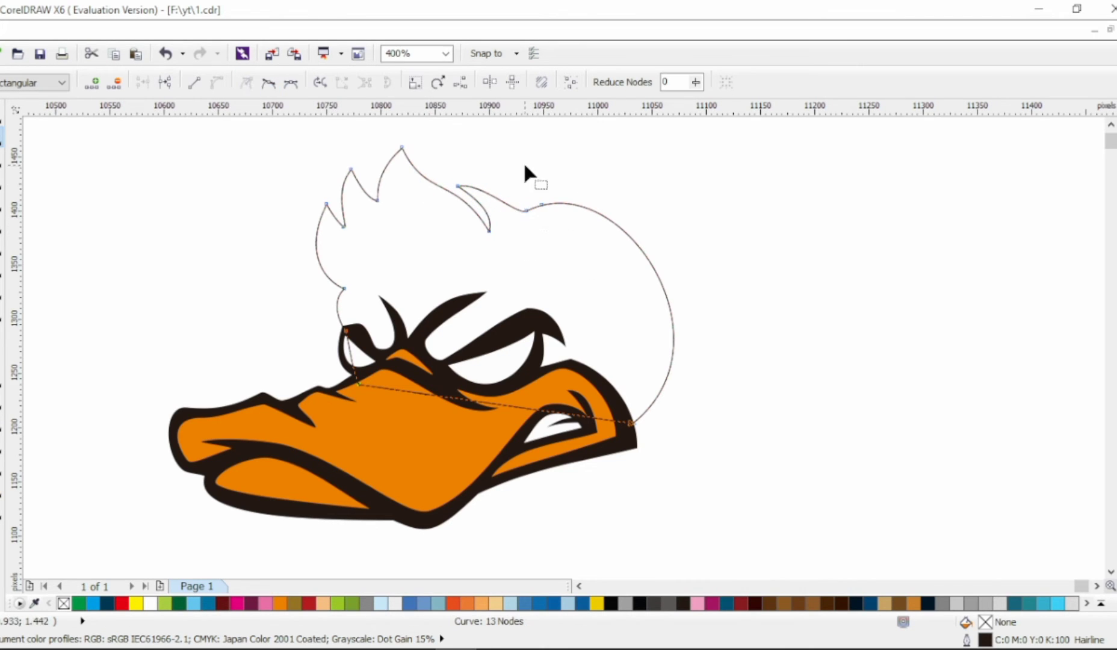
pyautogui.moveTo(526, 231); pyautogui.dragTo(536, 195)
pyautogui.click(519, 193)
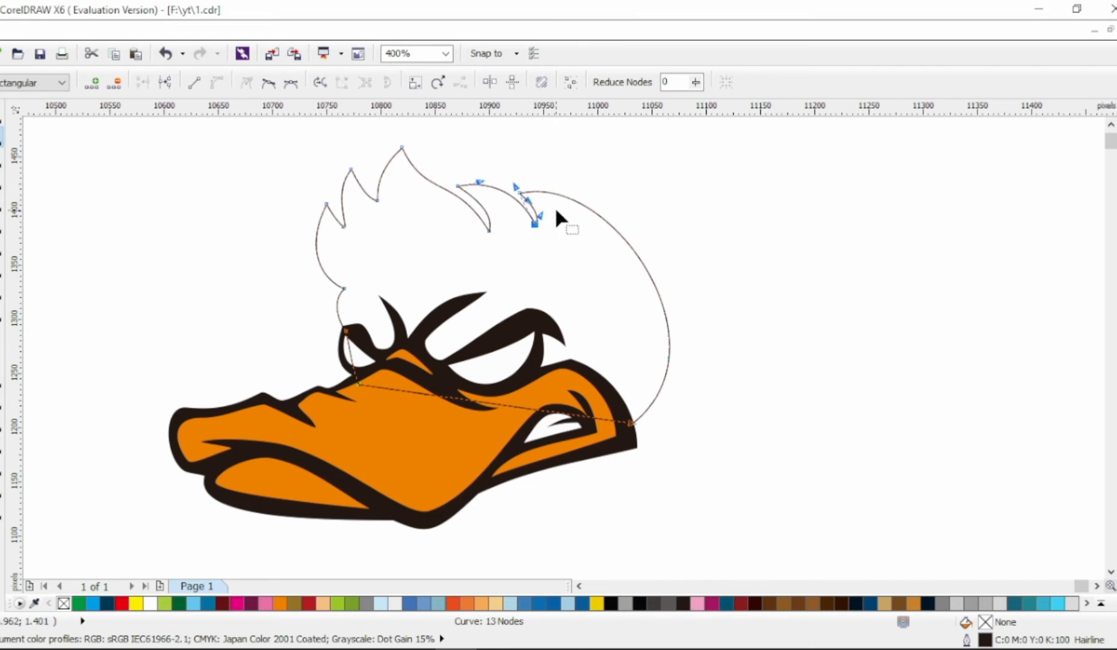
pyautogui.click(585, 205)
pyautogui.moveTo(642, 248); pyautogui.dragTo(638, 324)
pyautogui.moveTo(584, 248); pyautogui.dragTo(680, 253)
pyautogui.press('space')
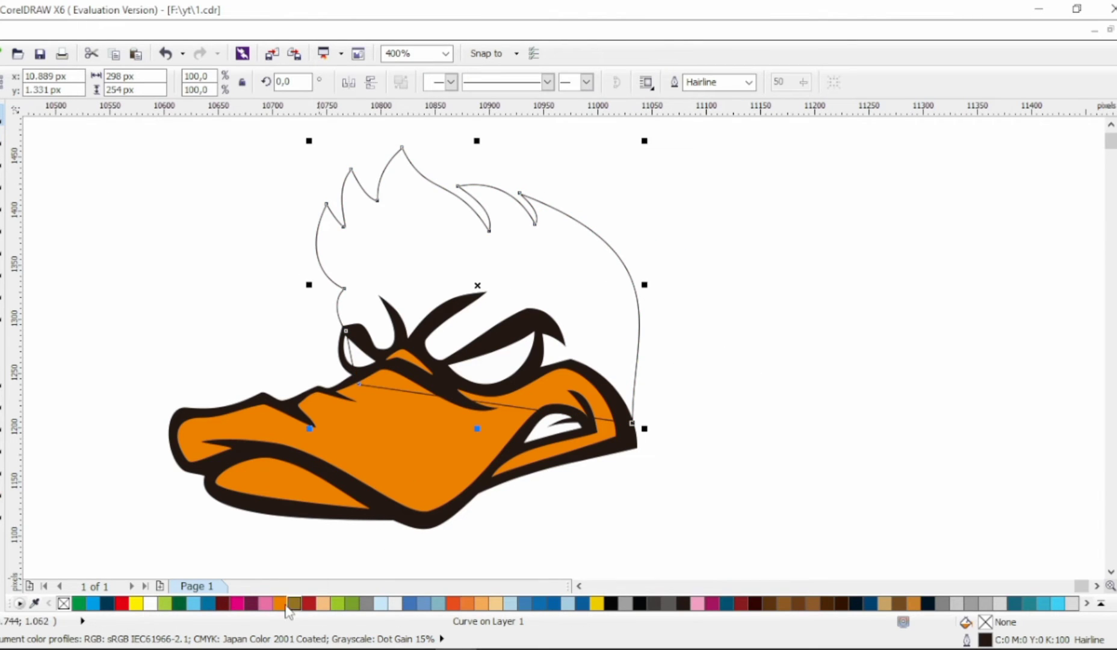
# Step: Fill the head shape with golden yellow C:3 M:44 Y:97 K:0 and remove its outline
pyautogui.click(295, 602)
pyautogui.rightClick(63, 603)
pyautogui.doubleClick(986, 623)
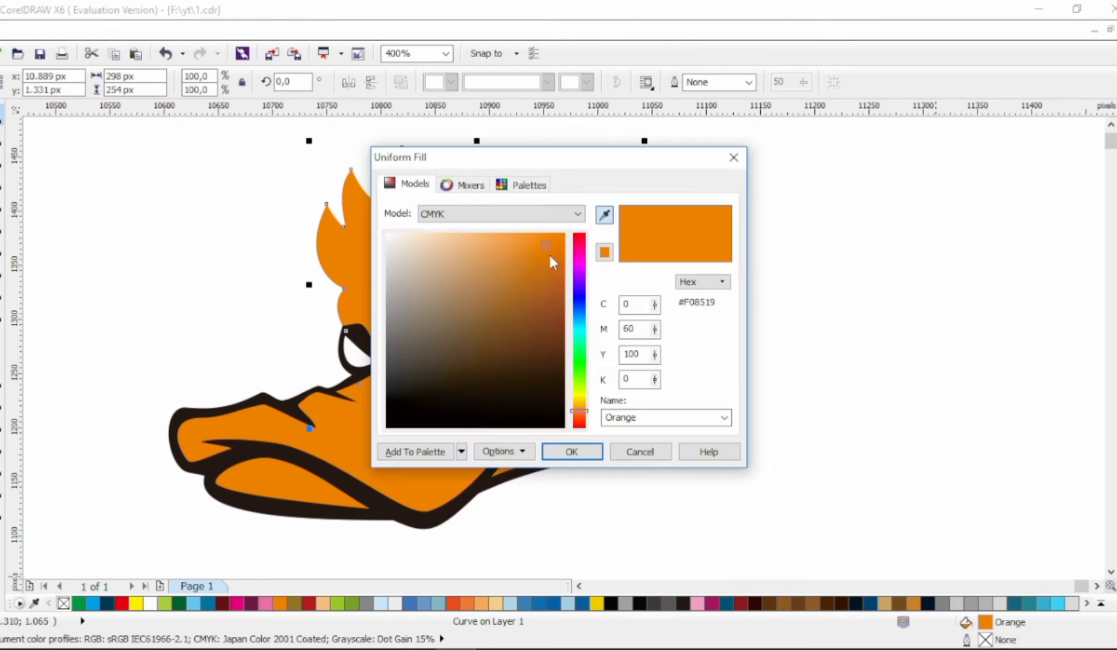
pyautogui.click(560, 241)
pyautogui.click(571, 451)
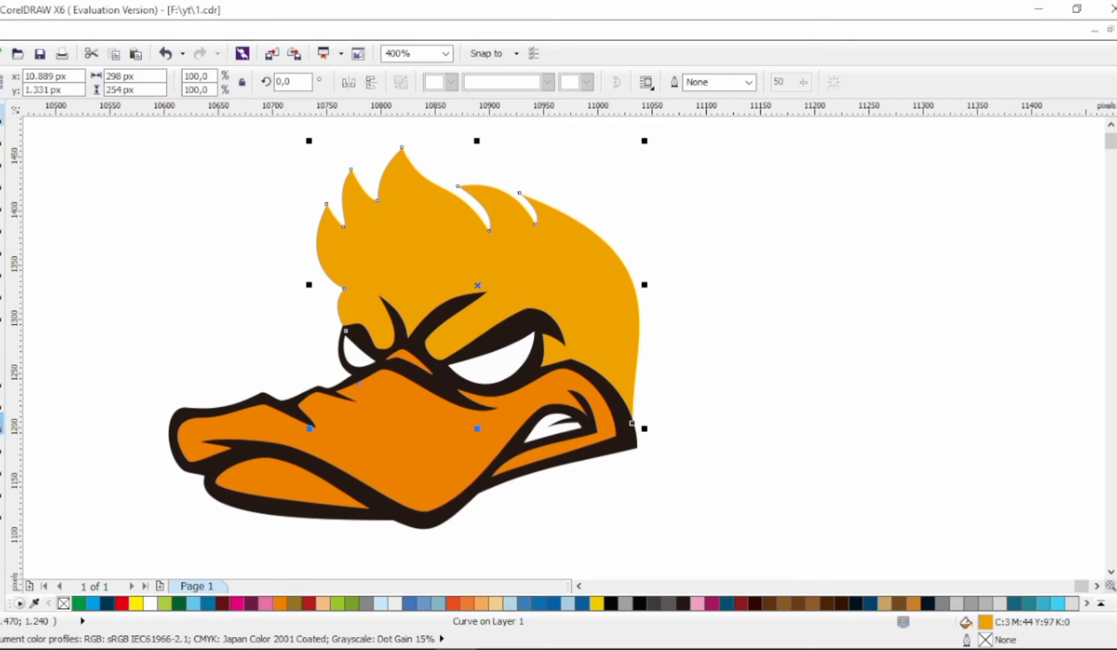
# Step: Create a black outside contour around the head shape and separate it into an editable curve
pyautogui.click(370, 82)
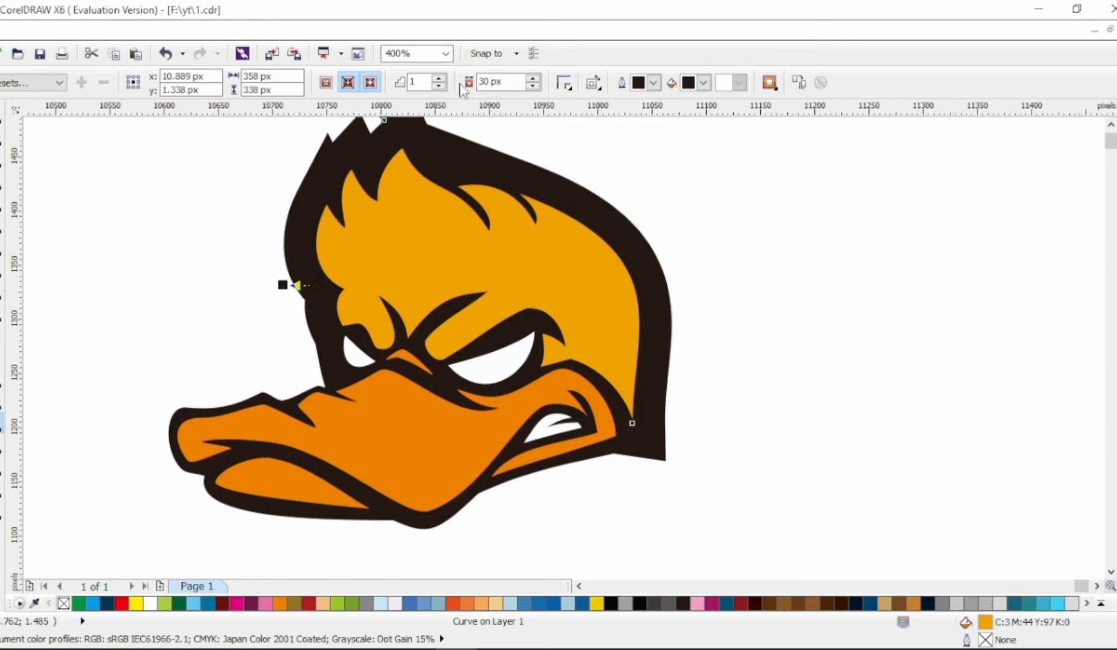
pyautogui.click(71, 144)
pyautogui.press('F10')
# Step: Clean up the black head contour by removing surplus nodes and smoothing its edge behind the tufts and at the rear corner
pyautogui.click(465, 164)
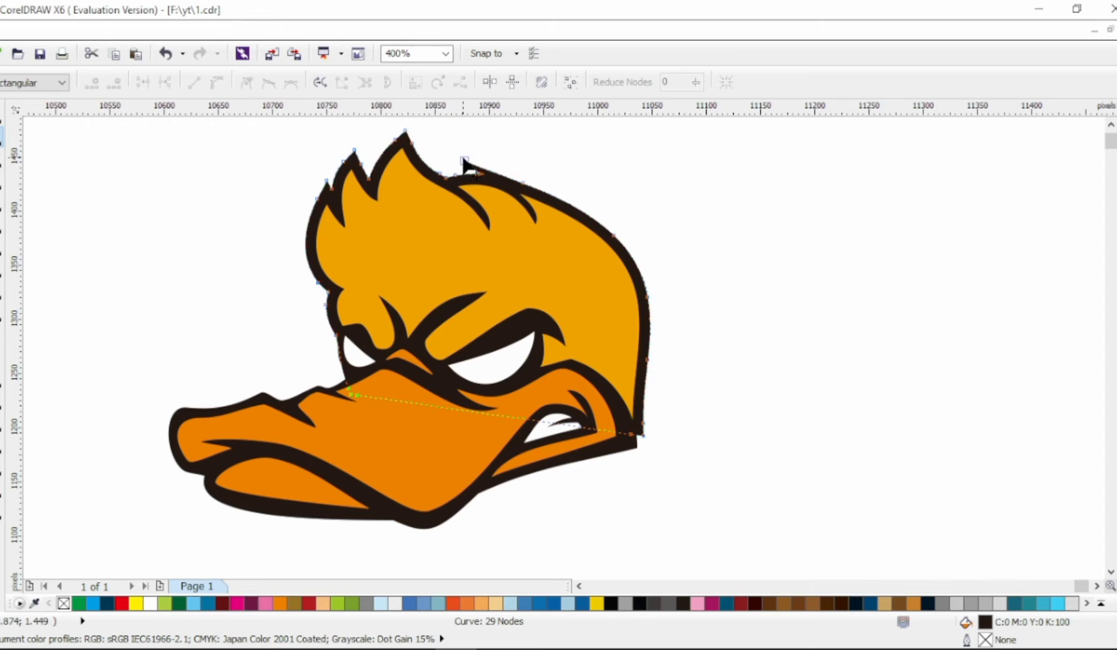
pyautogui.press('space')
pyautogui.click(147, 177)
pyautogui.click(634, 416)
pyautogui.press('F10')
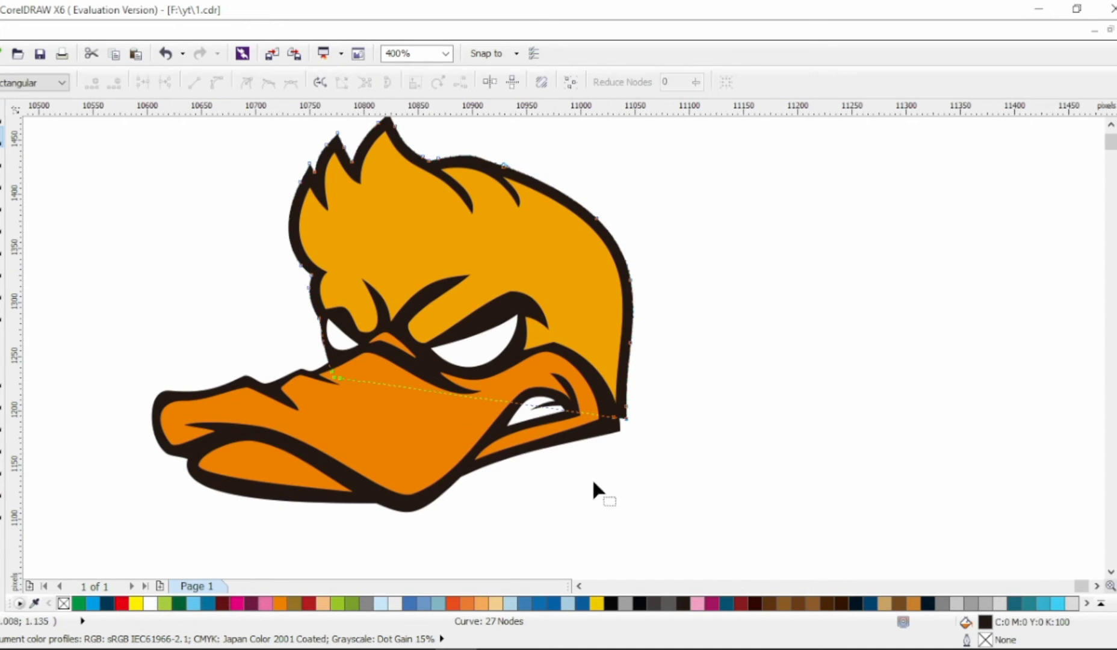
pyautogui.scroll(-2, 626, 402)
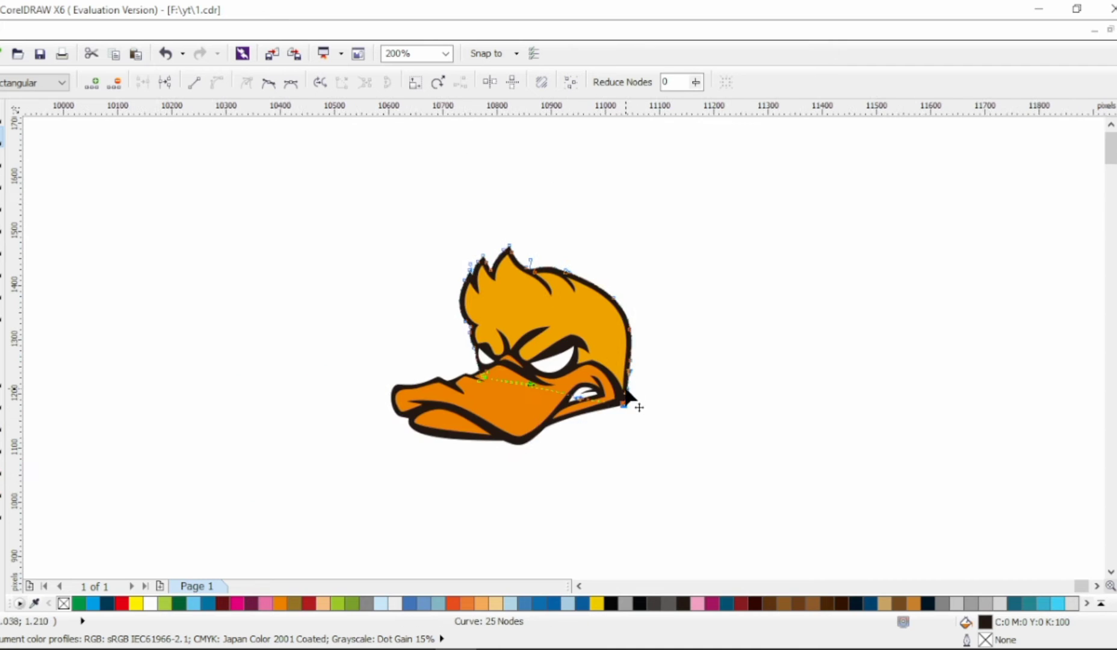
pyautogui.scroll(2, 635, 404)
# Step: Move the beak nodes of the black outline and orange shape together toward the face to shorten the beak
pyautogui.click(93, 184)
pyautogui.click(511, 461)
pyautogui.press('F10')
pyautogui.moveTo(330, 507); pyautogui.dragTo(329, 506)
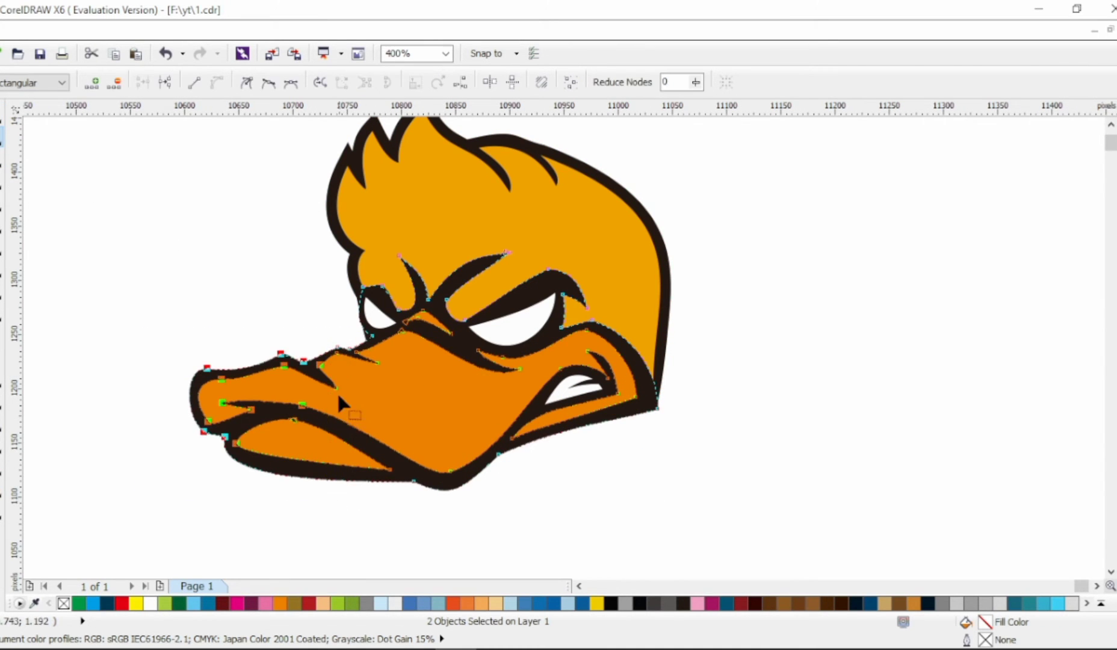
pyautogui.moveTo(479, 512); pyautogui.dragTo(480, 511)
pyautogui.moveTo(450, 470); pyautogui.dragTo(461, 466)
pyautogui.press('space')
pyautogui.doubleClick(425, 390)
pyautogui.scroll(1, 425, 390)
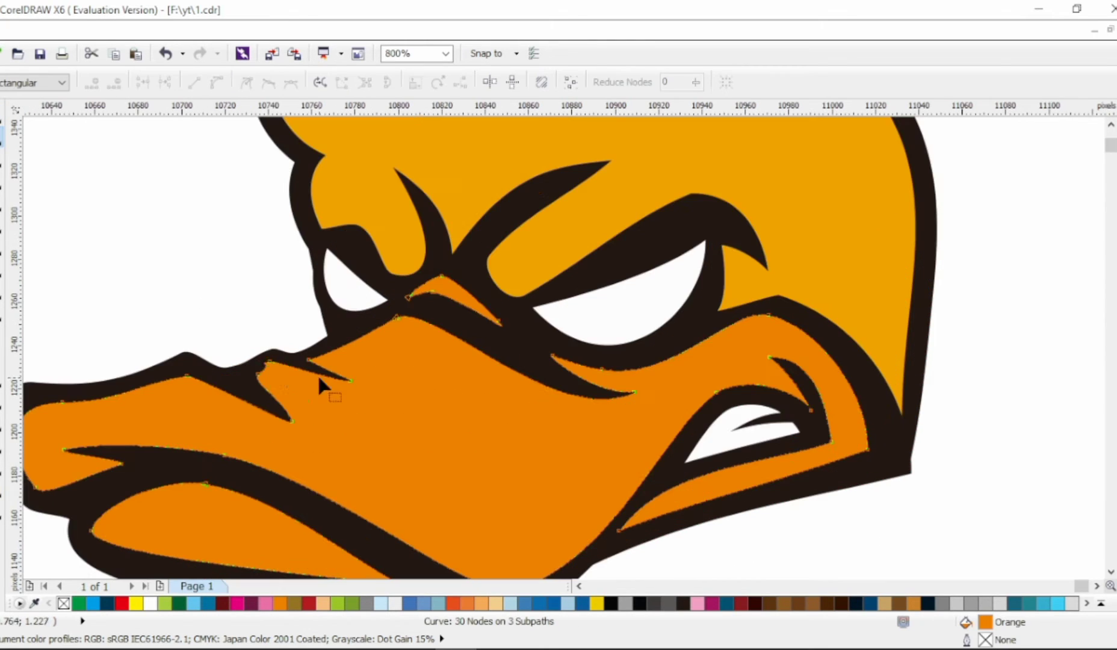
pyautogui.scroll(-1, 334, 420)
pyautogui.press('space')
# Step: Draw a closed six-point shape covering the rear of the head, running from the tallest tuft between the eyes and beyond the back
pyautogui.scroll(1, 326, 272)
pyautogui.scroll(-1, 327, 271)
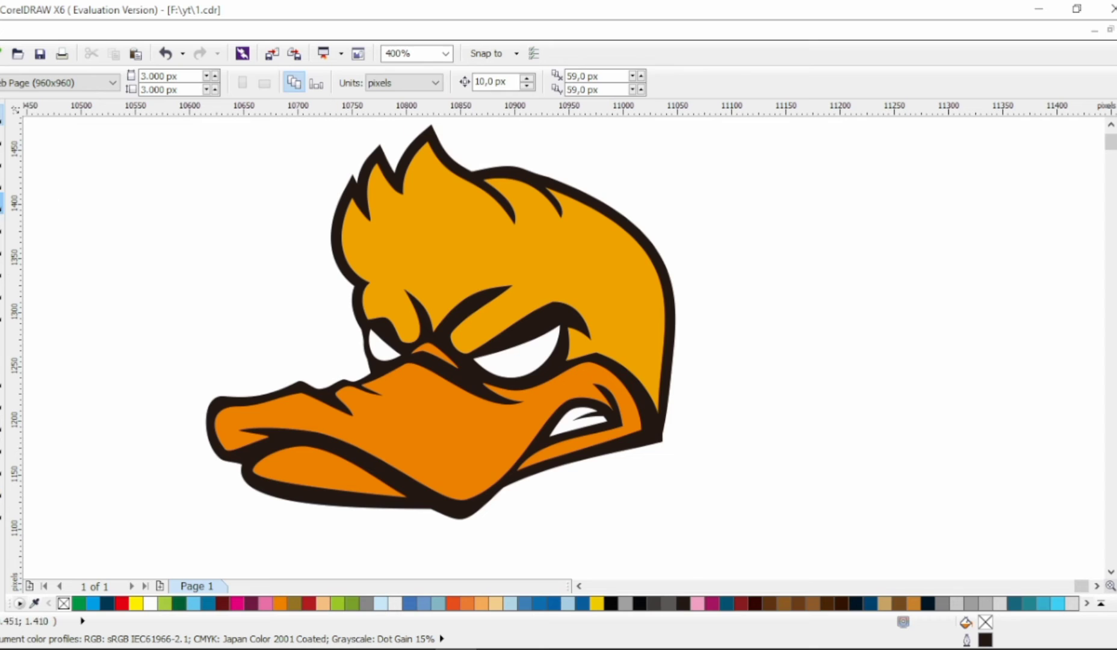
pyautogui.press('space')
pyautogui.click(506, 274)
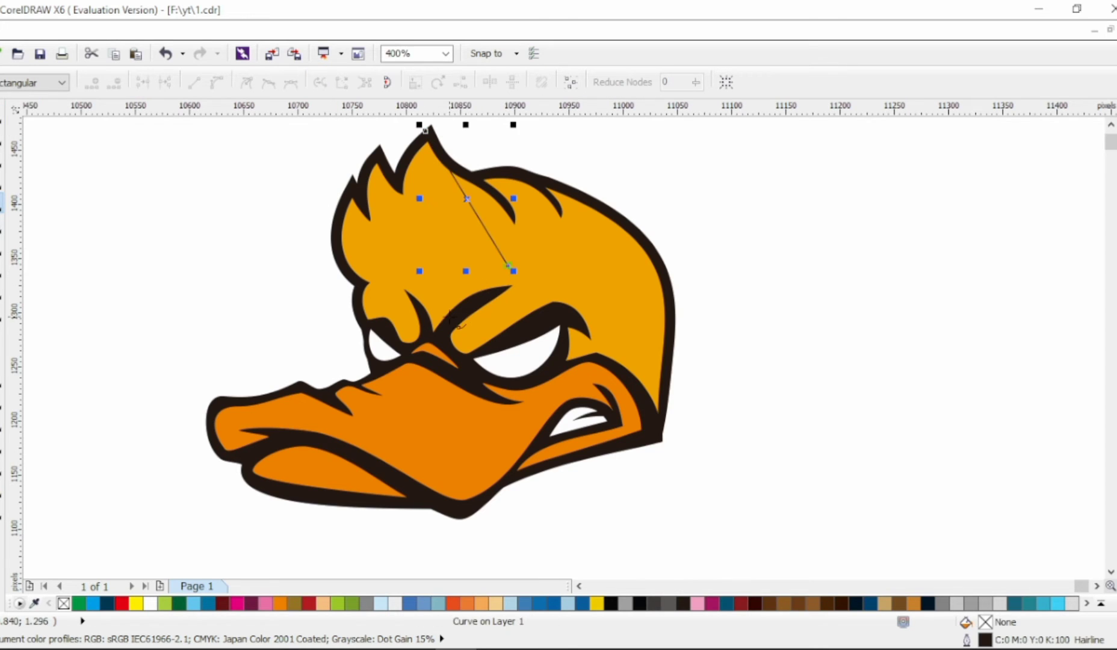
pyautogui.click(721, 469)
pyautogui.click(761, 207)
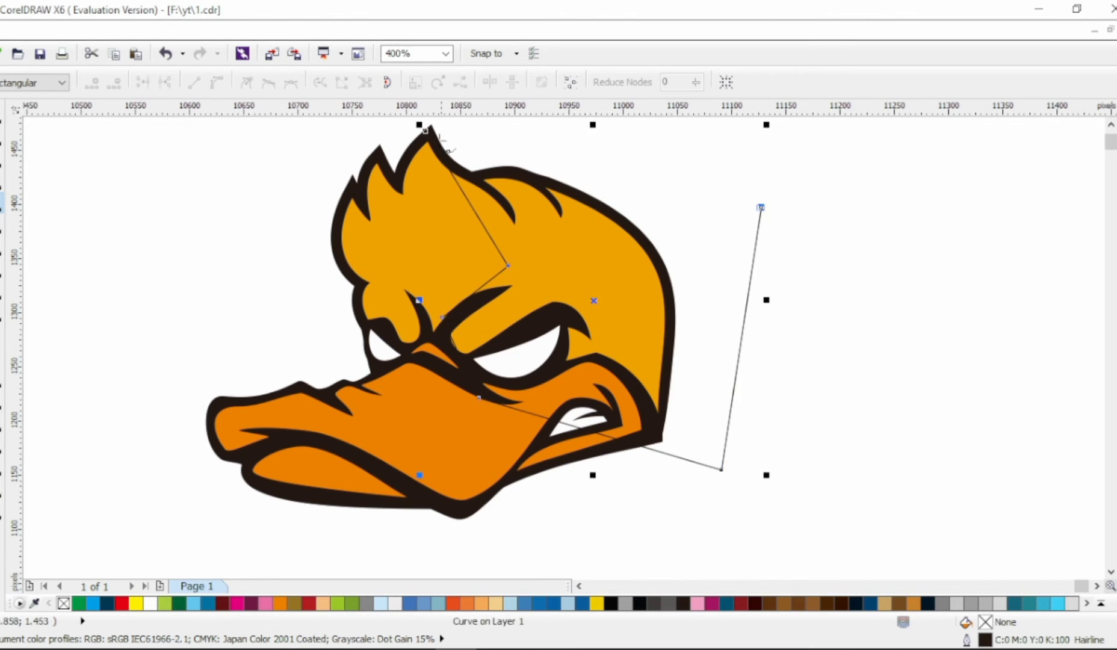
pyautogui.click(429, 129)
# Step: Curve the six-point shape's front edges across the forehead and intersect it with the golden head fill
pyautogui.moveTo(468, 204); pyautogui.dragTo(450, 194)
pyautogui.moveTo(476, 290); pyautogui.dragTo(461, 280)
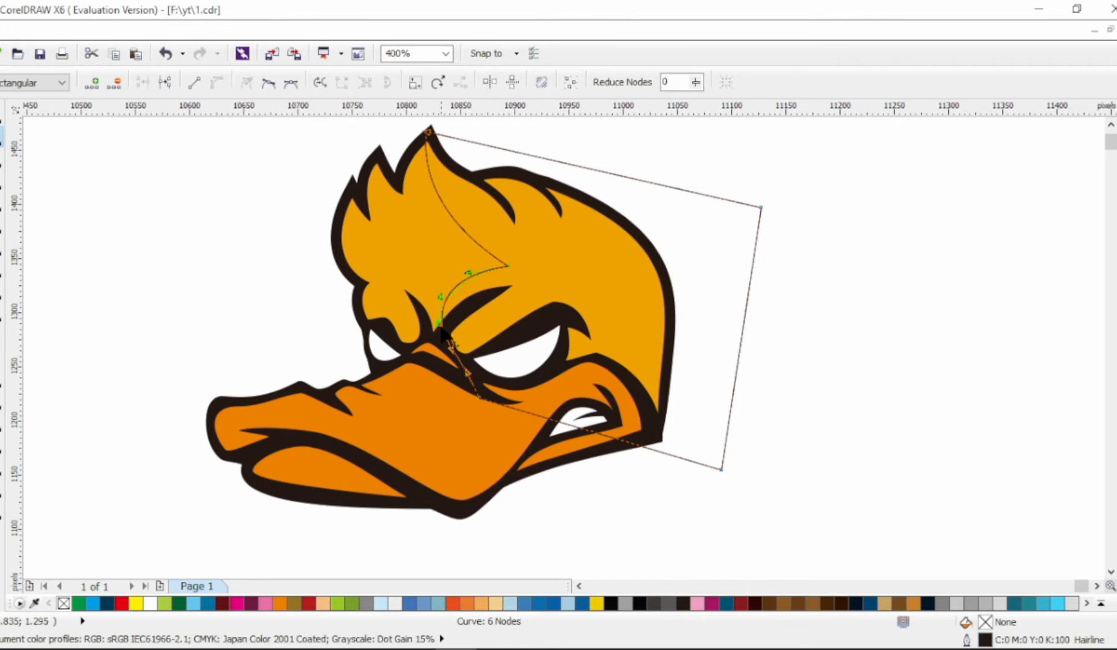
pyautogui.hotkey('ctrl', 'a')
pyautogui.click(529, 83)
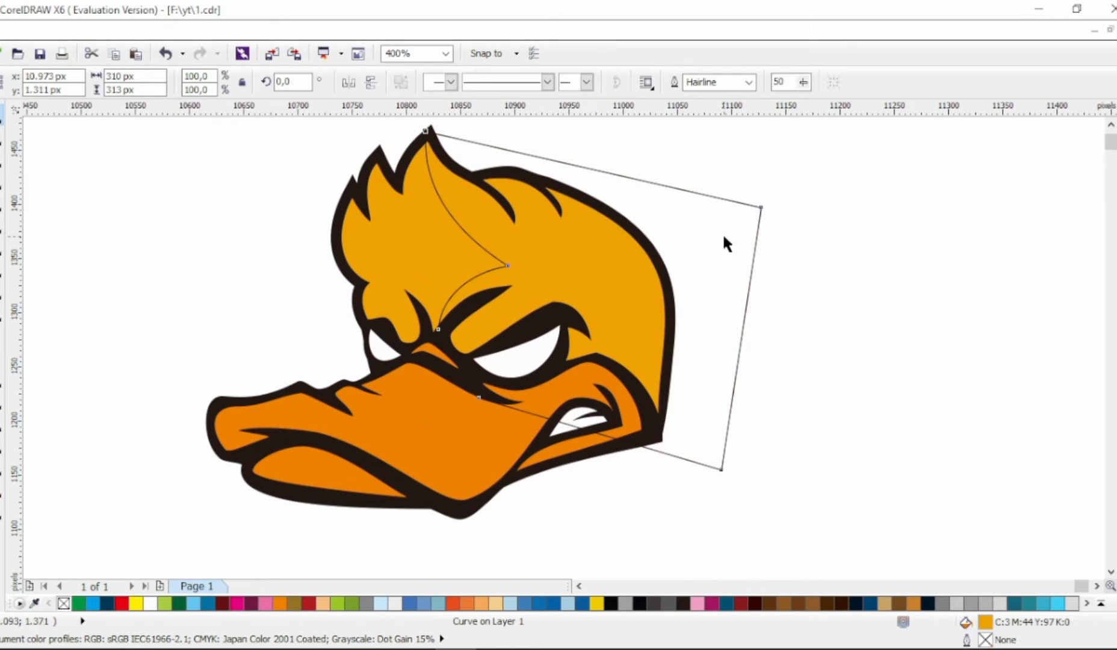
# Step: Fill the rear head shape with dark brown, C47 M72 Y100 K11
pyautogui.doubleClick(986, 622)
pyautogui.click(416, 183)
pyautogui.click(548, 307)
pyautogui.click(572, 452)
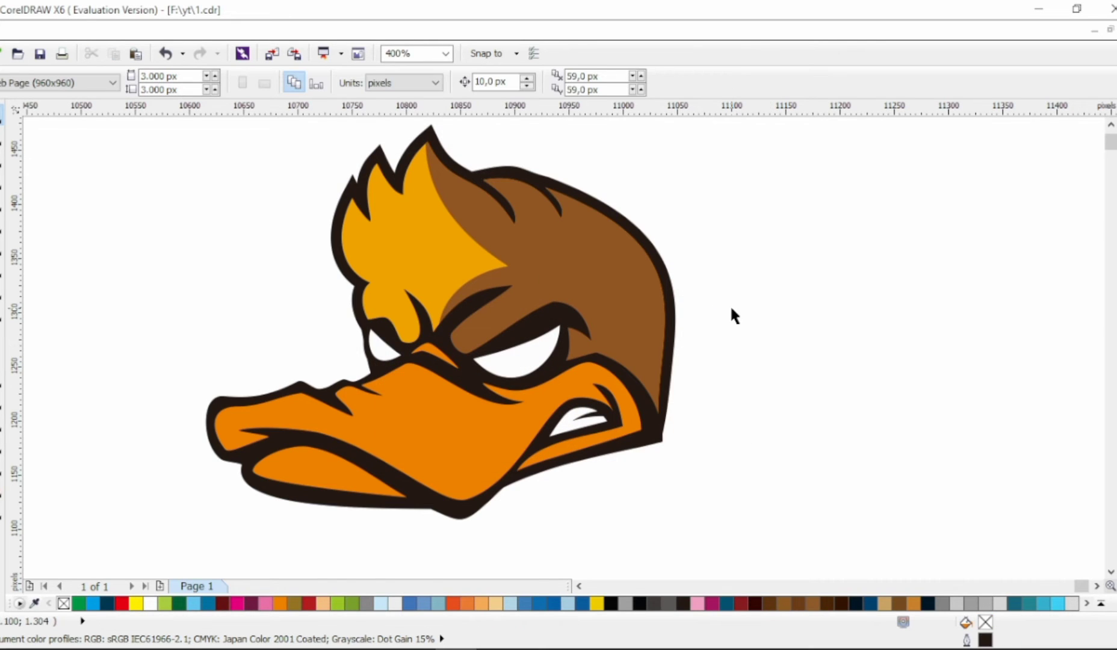
# Step: Round the shading's forehead corner and cut a tapered, curved golden patch out of it above the rear eye
pyautogui.press('F10')
pyautogui.click(511, 269)
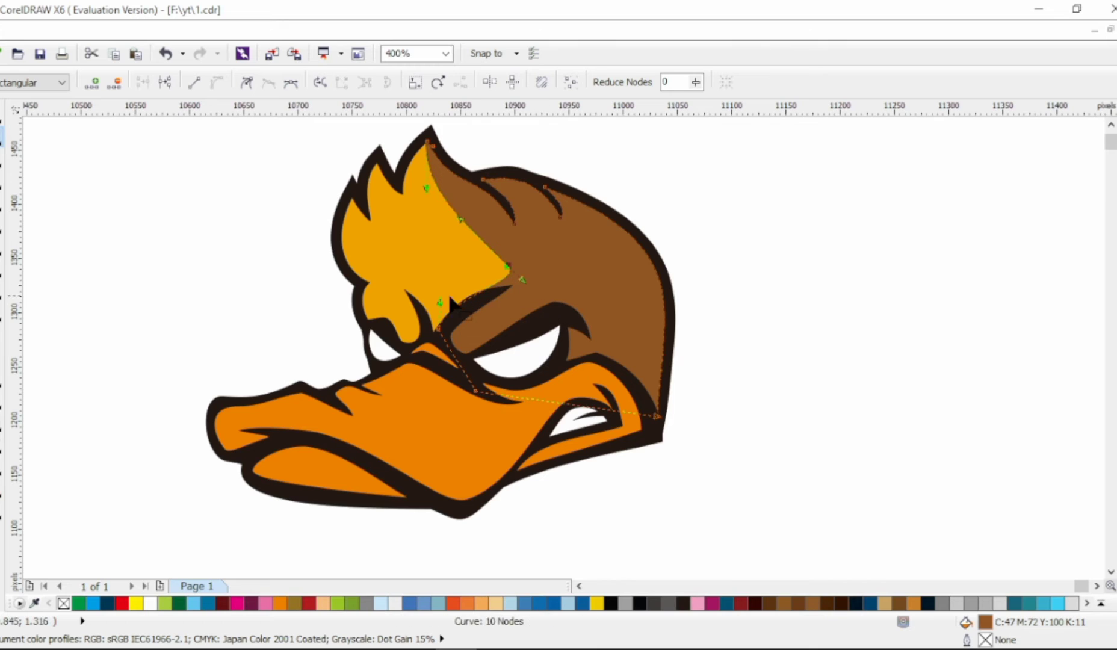
pyautogui.press('space')
pyautogui.click(461, 328)
pyautogui.click(465, 345)
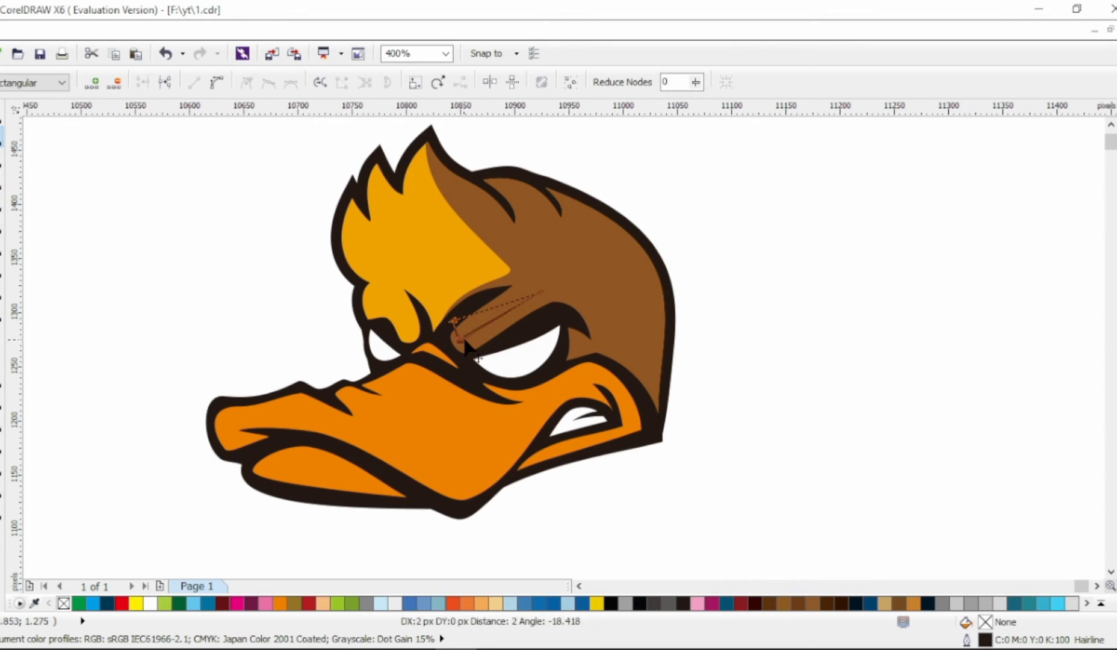
pyautogui.scroll(1, 511, 301)
pyautogui.moveTo(521, 286); pyautogui.dragTo(436, 340)
pyautogui.moveTo(532, 220); pyautogui.dragTo(464, 272)
pyautogui.press('space')
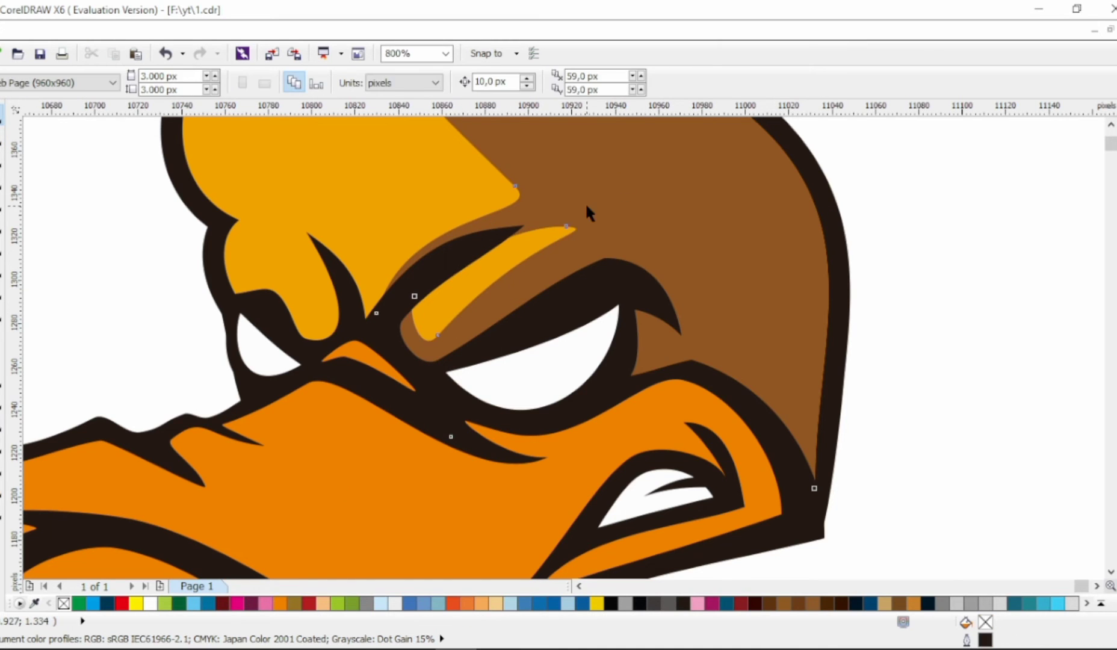
# Step: Try an olive fill, C44 M46 Y100 K0, on the rear head shading
pyautogui.hotkey('shift', 'F11')
pyautogui.click(423, 191)
pyautogui.click(582, 414)
pyautogui.click(582, 402)
pyautogui.click(550, 341)
pyautogui.click(572, 452)
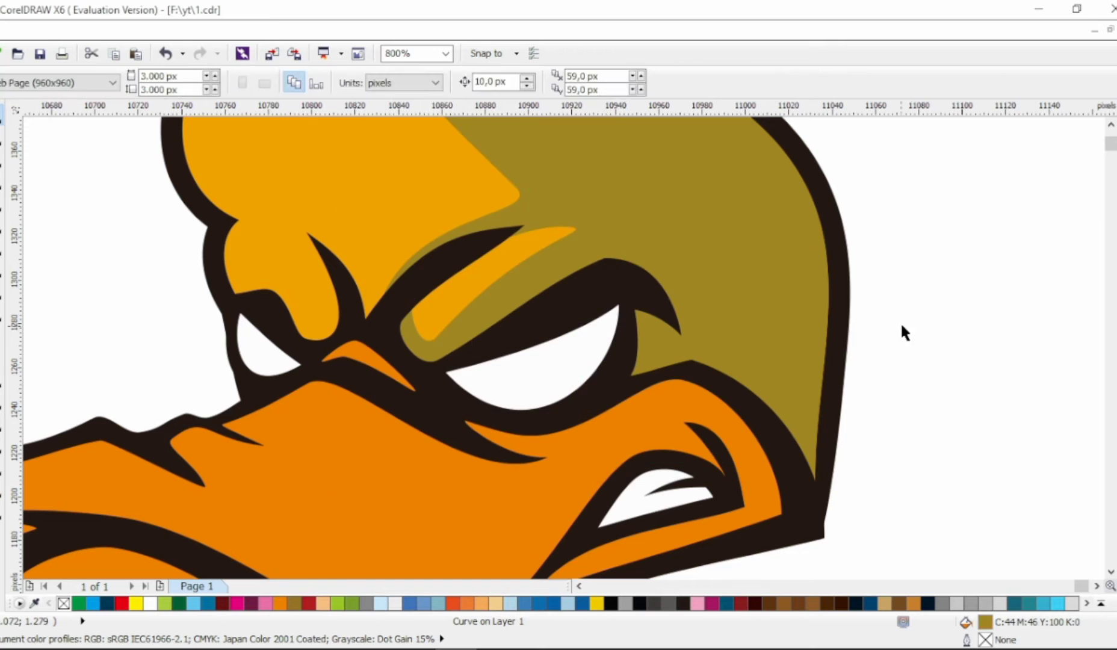
pyautogui.hotkey('ctrl', 'z')
# Step: Recolour the rear head shading to a darker mustard, C24 M53 Y100 K0
pyautogui.hotkey('shift', 'F11')
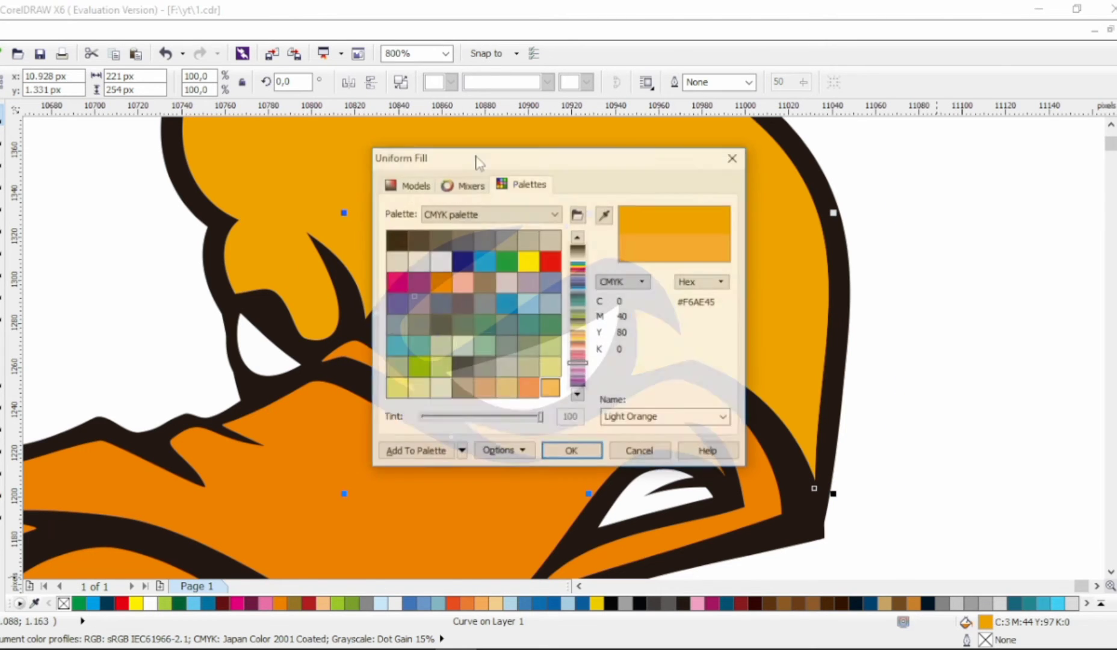
pyautogui.click(410, 187)
pyautogui.click(545, 269)
pyautogui.click(571, 449)
pyautogui.scroll(-1, 958, 369)
pyautogui.click(958, 369)
pyautogui.scroll(-1, 813, 228)
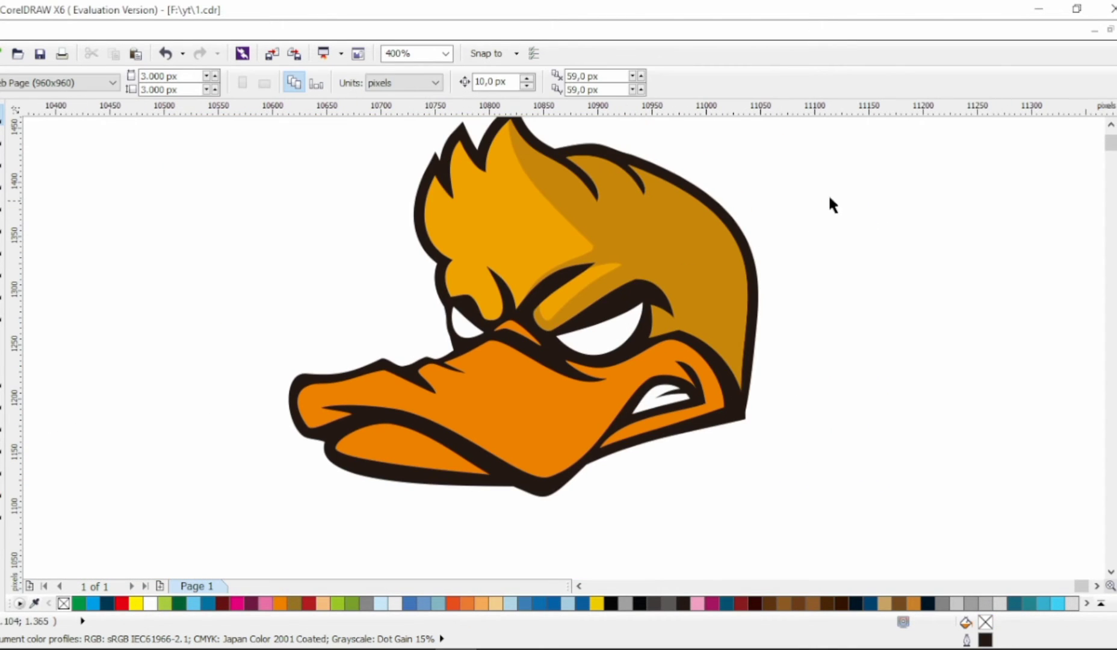
# Step: Form a pointed hair notch in the shading's front edge below the tallest tuft and smooth the curves around it
pyautogui.click(523, 166)
pyautogui.scroll(1, 526, 181)
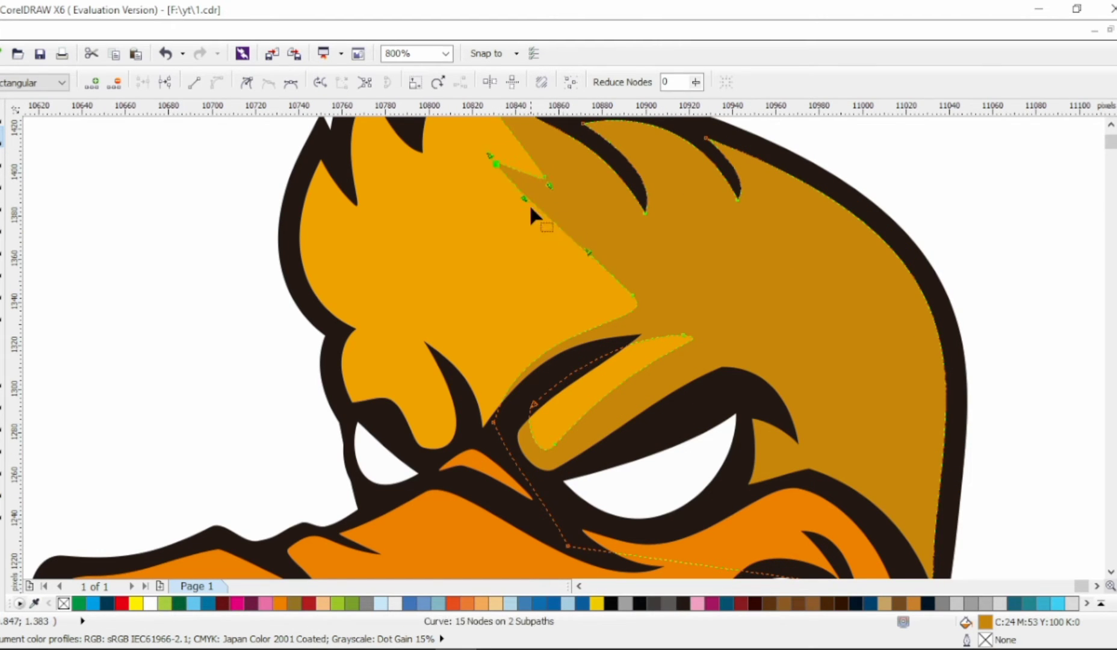
pyautogui.scroll(-1, 550, 248)
pyautogui.scroll(1, 524, 265)
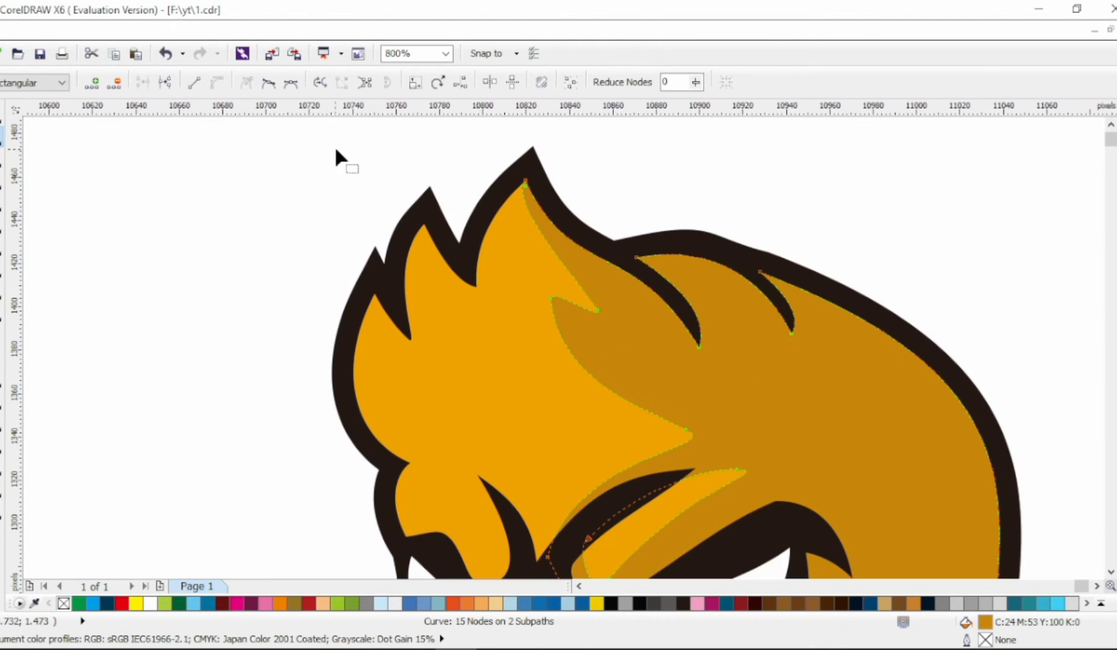
pyautogui.doubleClick(525, 183)
pyautogui.moveTo(539, 263); pyautogui.dragTo(583, 317)
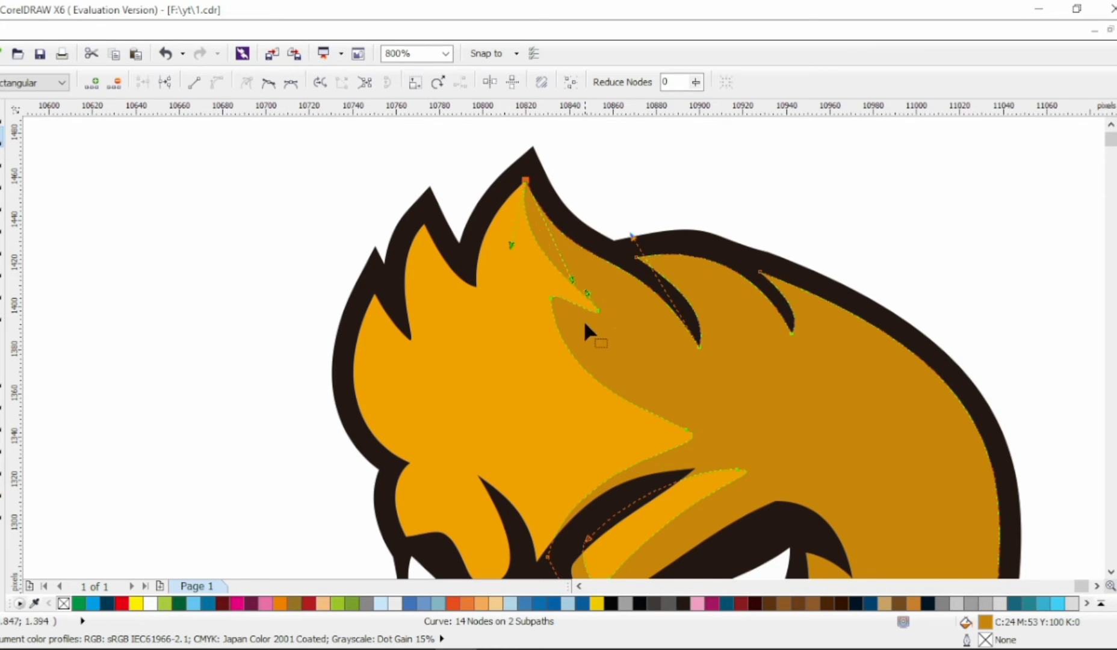
pyautogui.moveTo(560, 376); pyautogui.dragTo(627, 364)
pyautogui.scroll(-1, 628, 364)
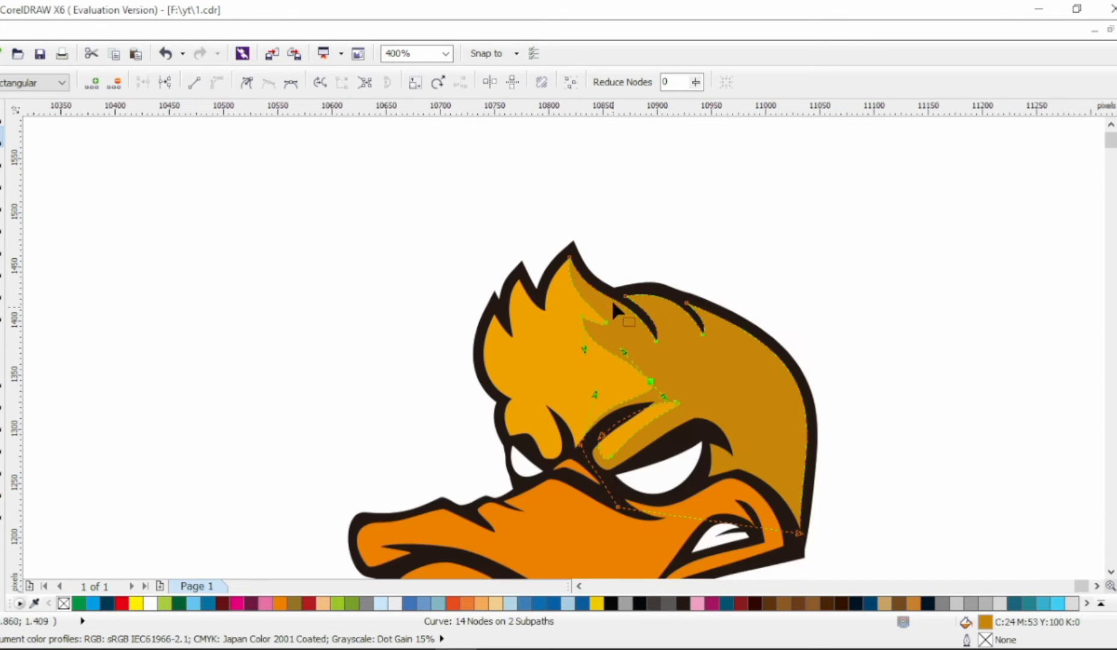
# Step: Change the rear head shading's fill to brownish orange, C23 M61 Y100 K0
pyautogui.click(459, 250)
pyautogui.click(723, 265)
pyautogui.hotkey('shift', 'F11')
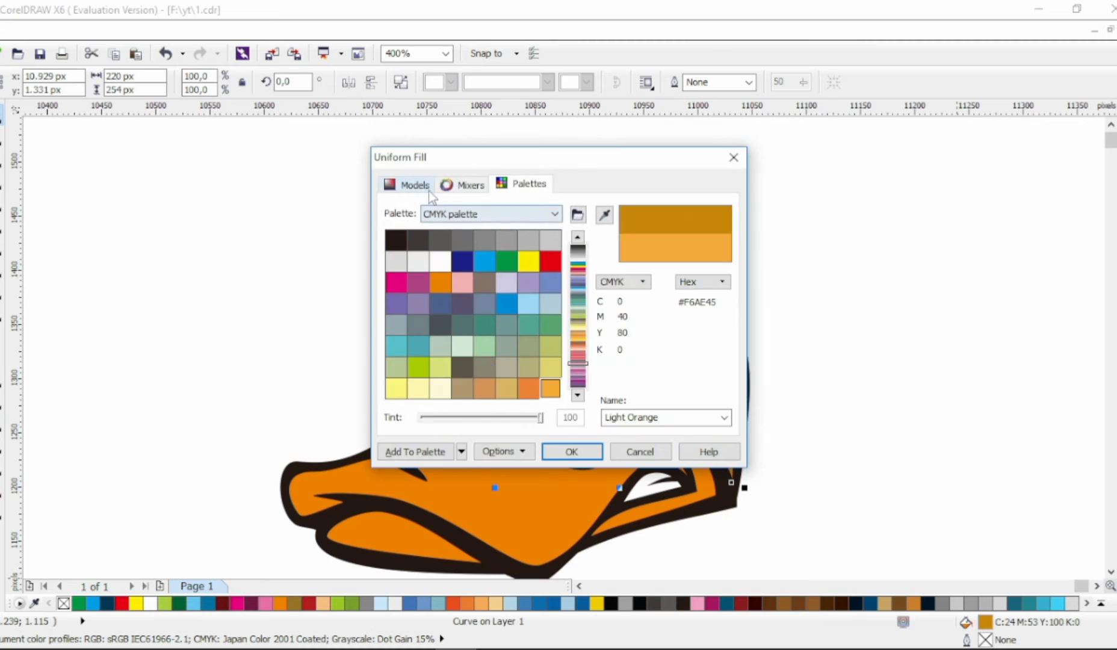
pyautogui.click(408, 184)
pyautogui.moveTo(579, 404); pyautogui.dragTo(578, 442)
pyautogui.click(572, 451)
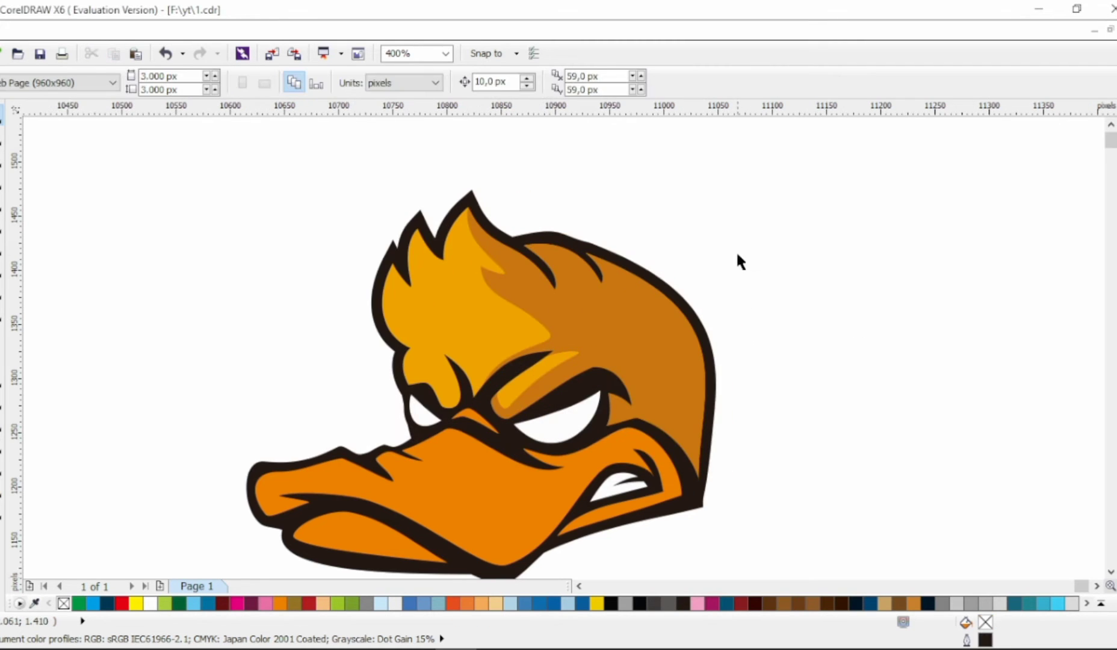
# Step: Draw a closed seven-point shape over the two front tufts, with two points reaching down into the golden head
pyautogui.press('F10')
pyautogui.scroll(1, 473, 243)
pyautogui.click(485, 295)
pyautogui.click(424, 162)
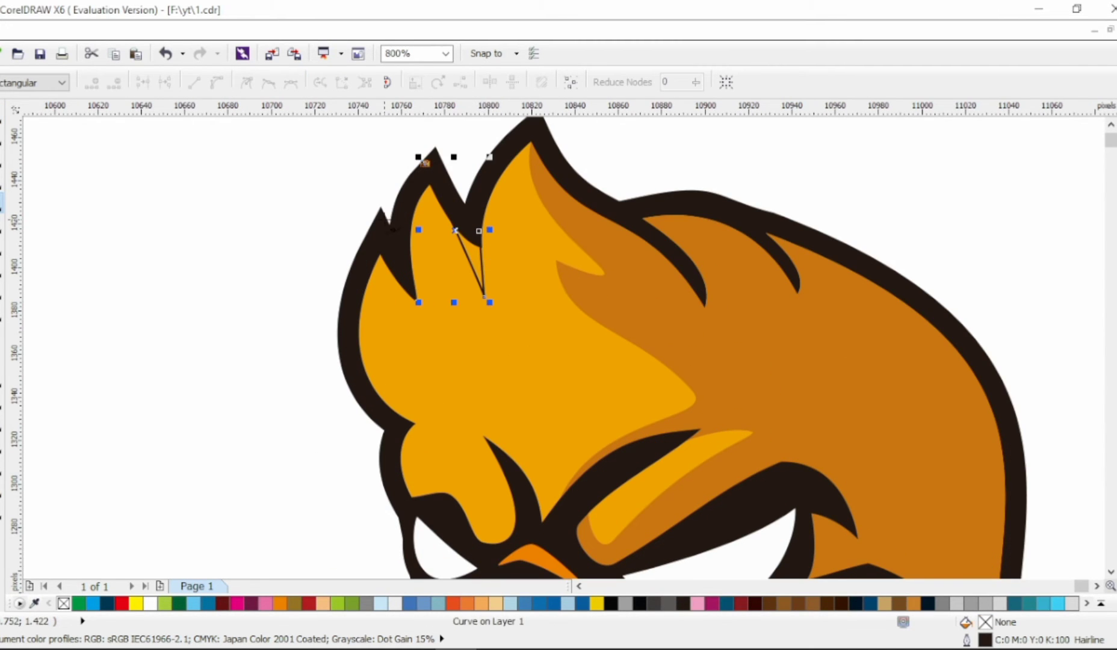
pyautogui.click(436, 346)
pyautogui.click(356, 203)
pyautogui.click(420, 142)
pyautogui.click(463, 142)
# Step: Curve the tuft shape's edges so two pointed shadows hang from the tips of the front tufts
pyautogui.press('F10')
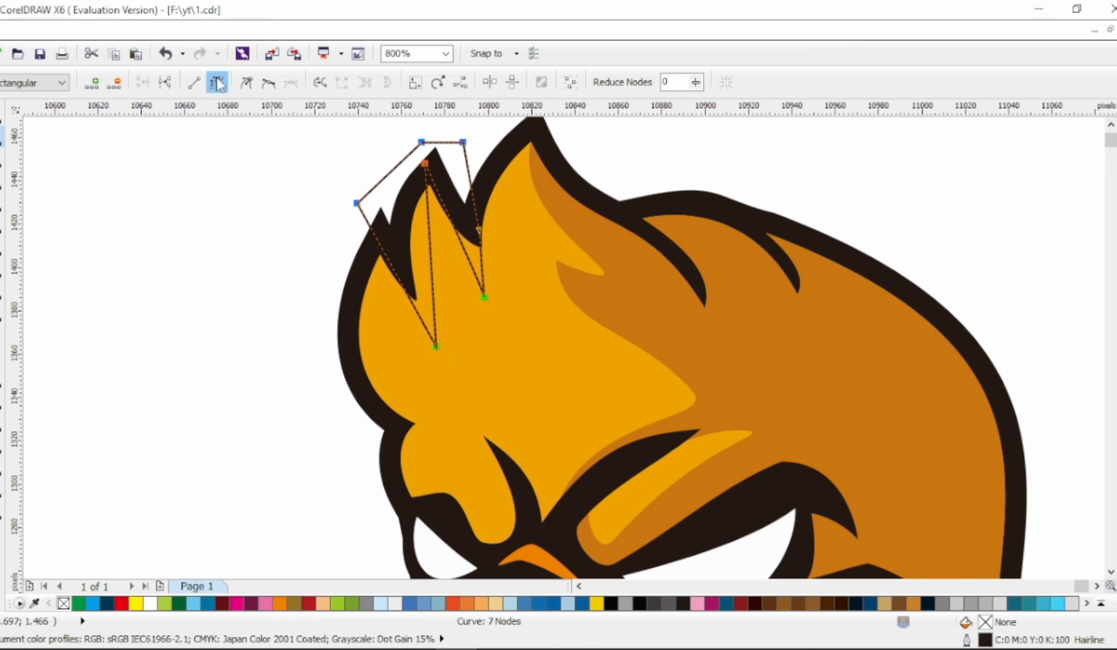
pyautogui.moveTo(381, 265); pyautogui.dragTo(377, 267)
pyautogui.moveTo(435, 346); pyautogui.dragTo(429, 347)
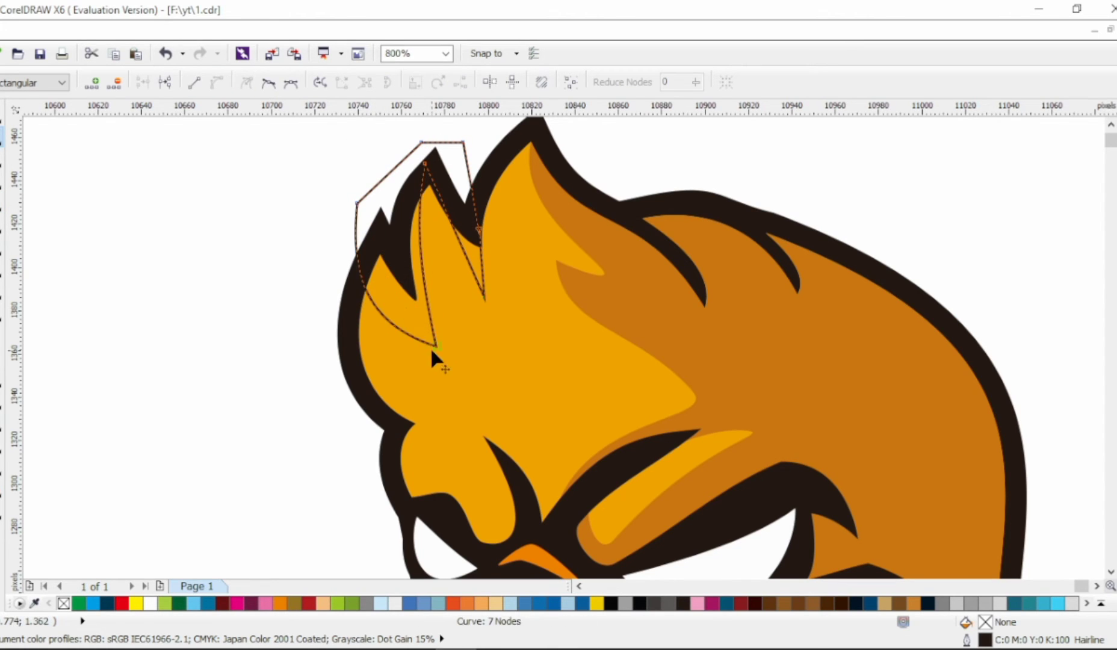
pyautogui.moveTo(373, 222); pyautogui.dragTo(445, 244)
# Step: Intersect the tuft shape with the golden head fill and weld the resulting shadows to the rear head shading
pyautogui.press('space')
pyautogui.keyDown('shift'); pyautogui.click(420, 339); pyautogui.keyUp('shift')
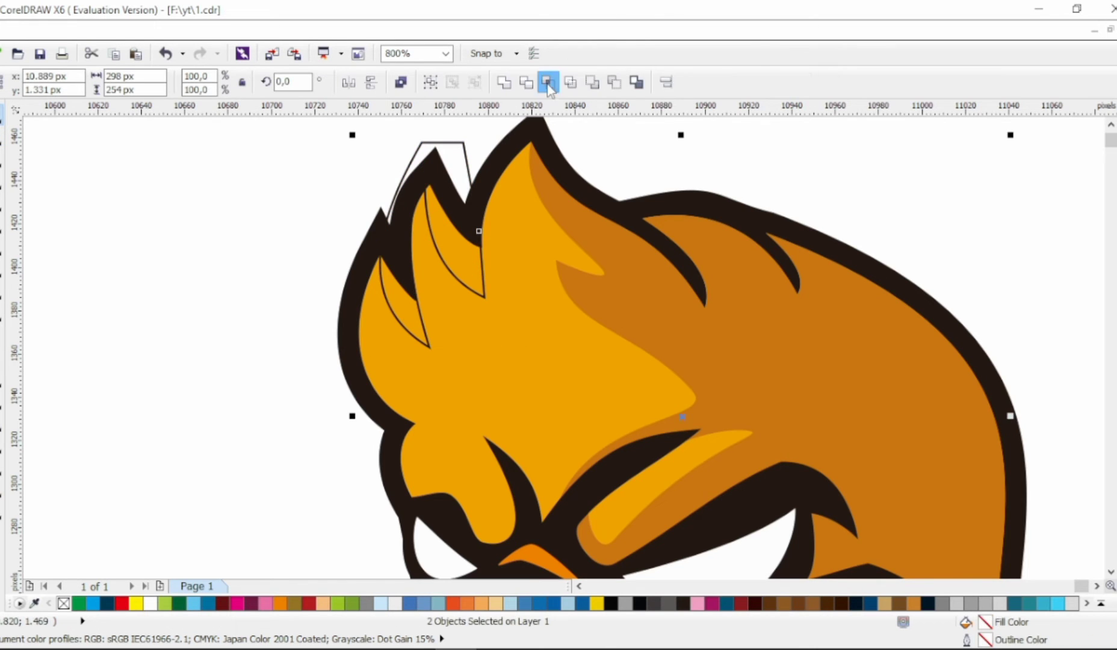
pyautogui.click(504, 80)
pyautogui.scroll(-2, 560, 180)
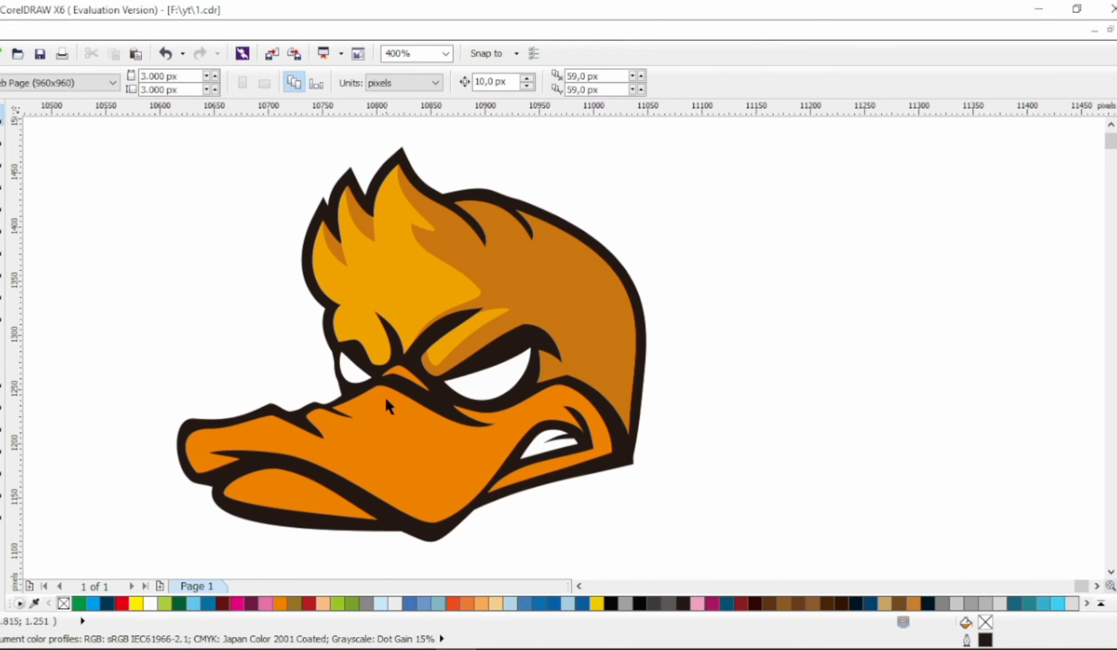
# Step: Extend the golden patch above the rear eye toward the back and round its upper edge
pyautogui.press('F10')
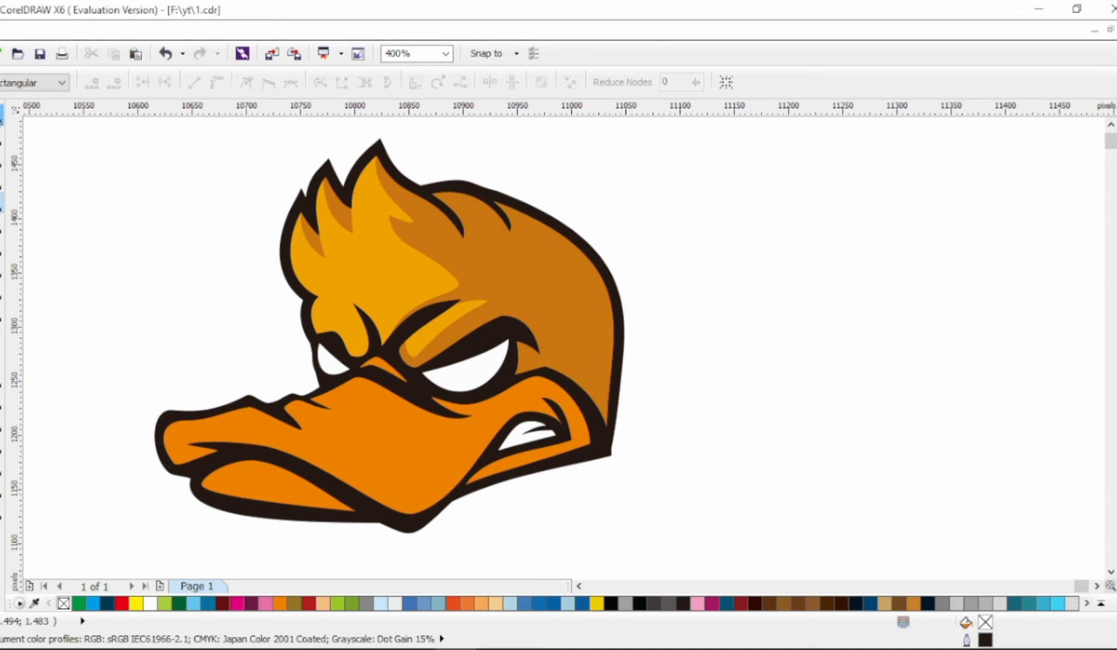
pyautogui.scroll(-1, 271, 291)
pyautogui.scroll(2, 429, 313)
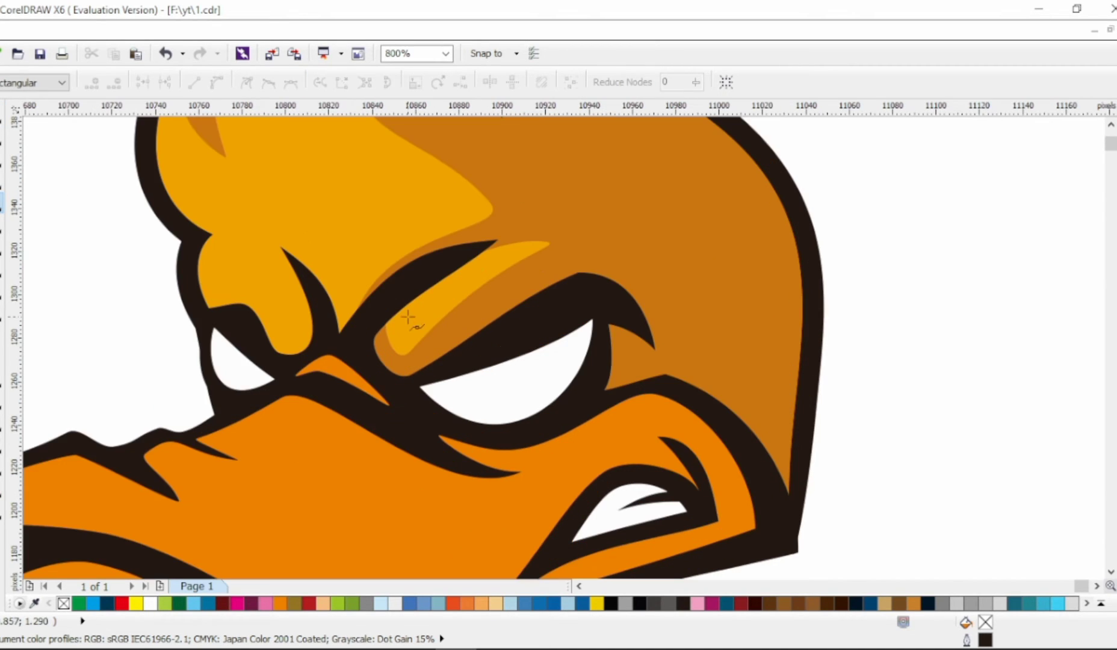
pyautogui.click(416, 355)
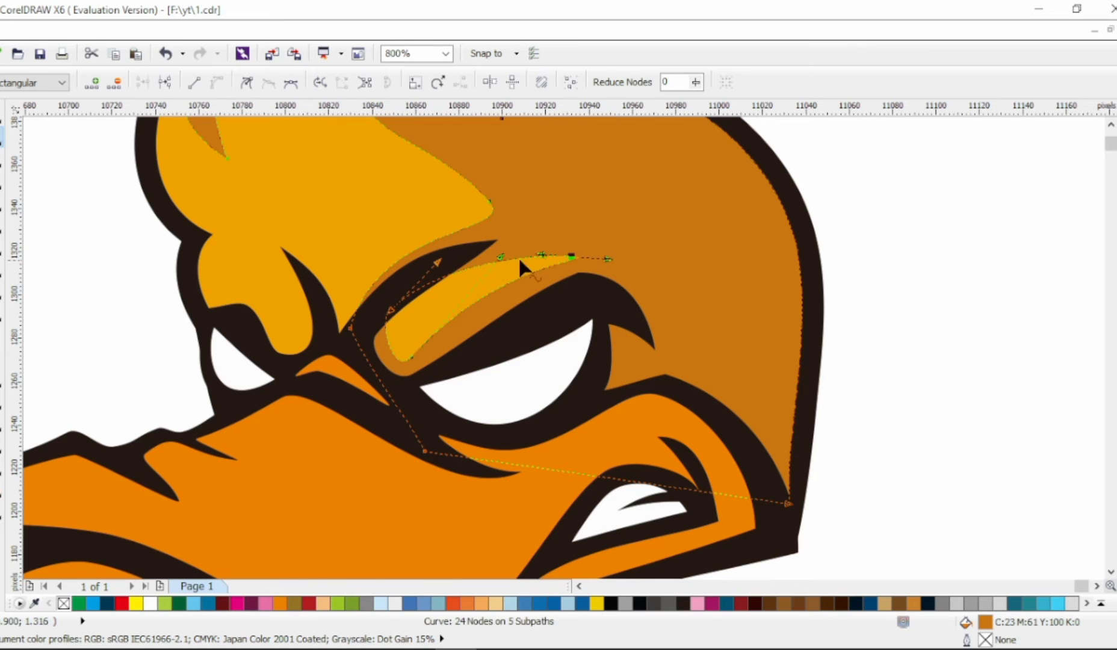
pyautogui.moveTo(533, 256); pyautogui.dragTo(535, 239)
# Step: Draw a closed four-point shape around the front eye and the lower part of its brow
pyautogui.click(2, 205)
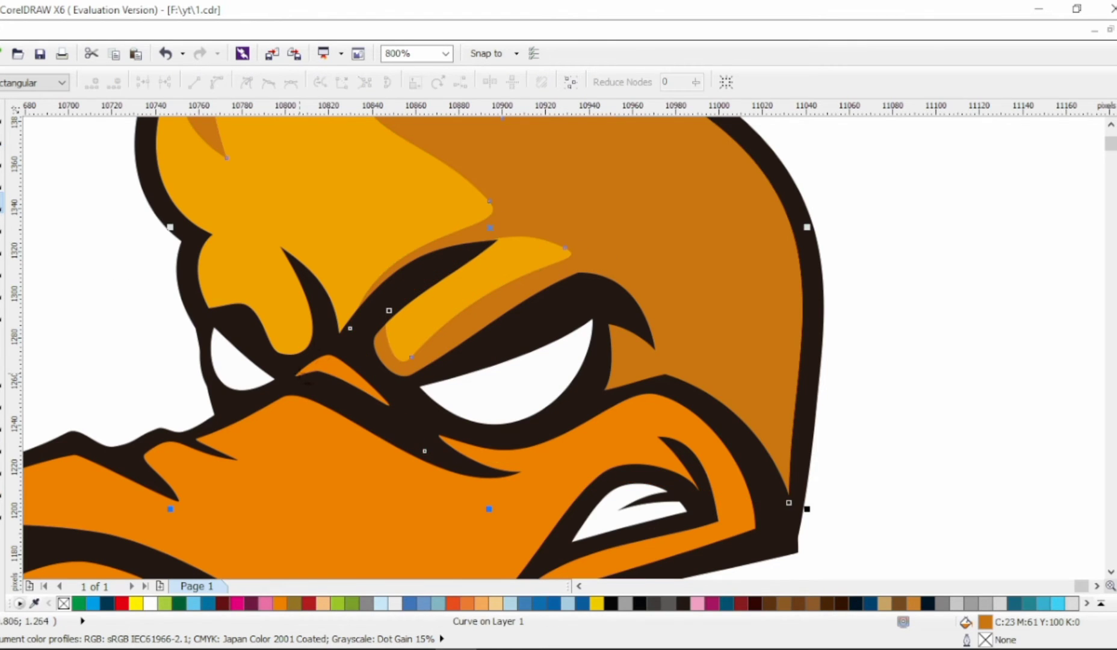
pyautogui.click(316, 347)
pyautogui.click(189, 280)
pyautogui.click(194, 368)
pyautogui.click(290, 385)
pyautogui.click(316, 348)
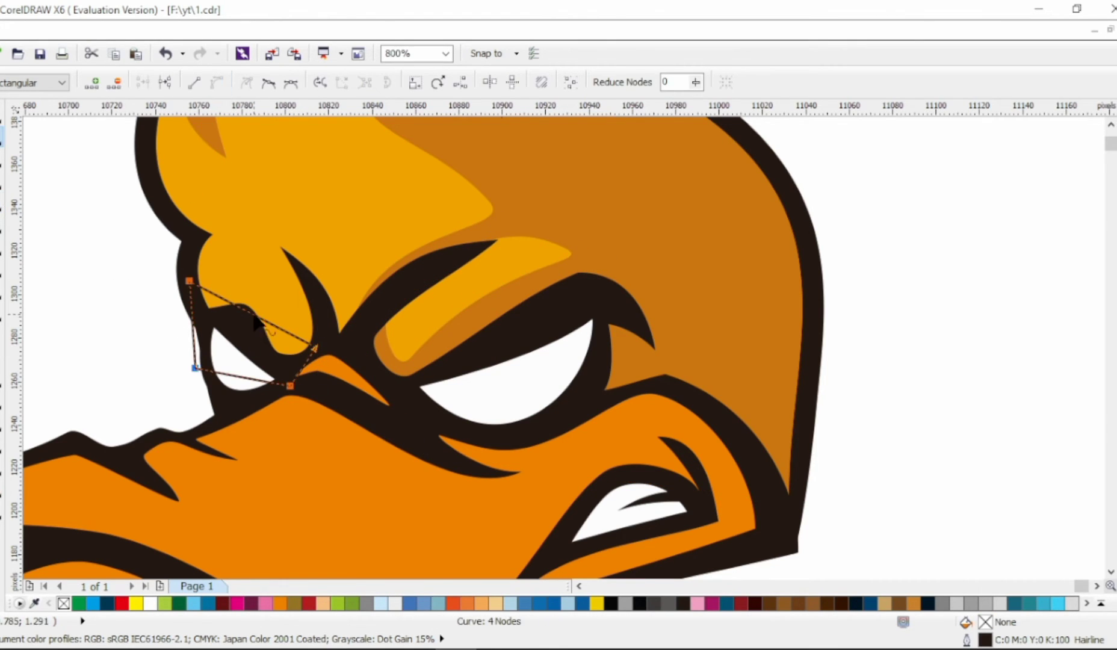
# Step: Intersect the curved front-brow shape with the golden head fill and weld the result to the head shading
pyautogui.press('space')
pyautogui.keyDown('shift'); pyautogui.click(229, 247); pyautogui.keyUp('shift')
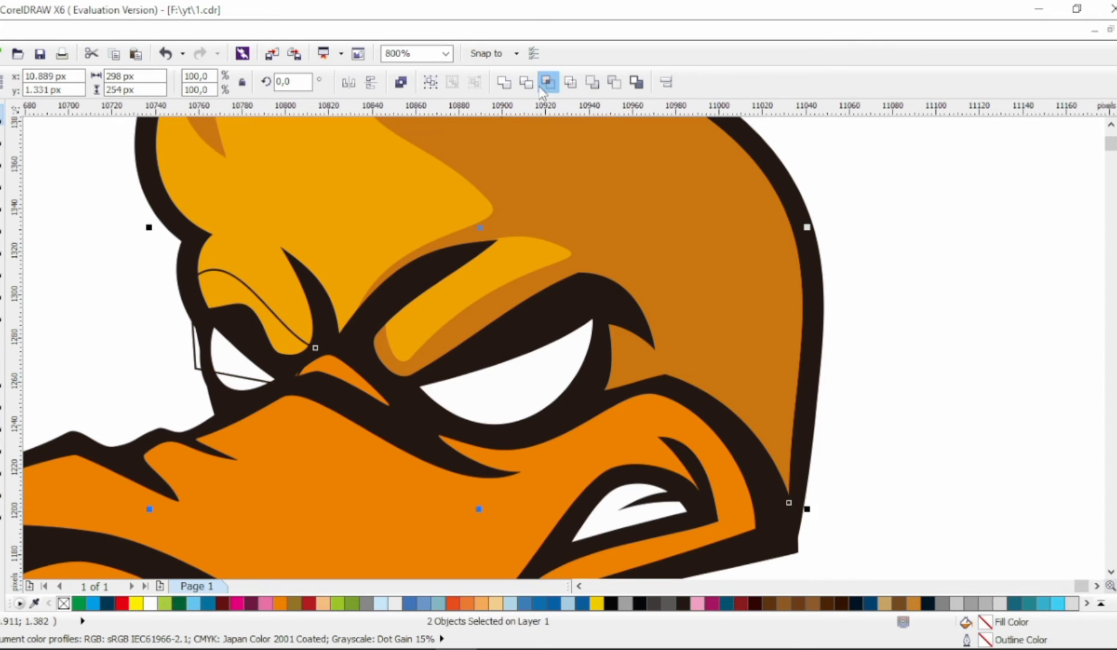
pyautogui.click(504, 84)
pyautogui.click(151, 352)
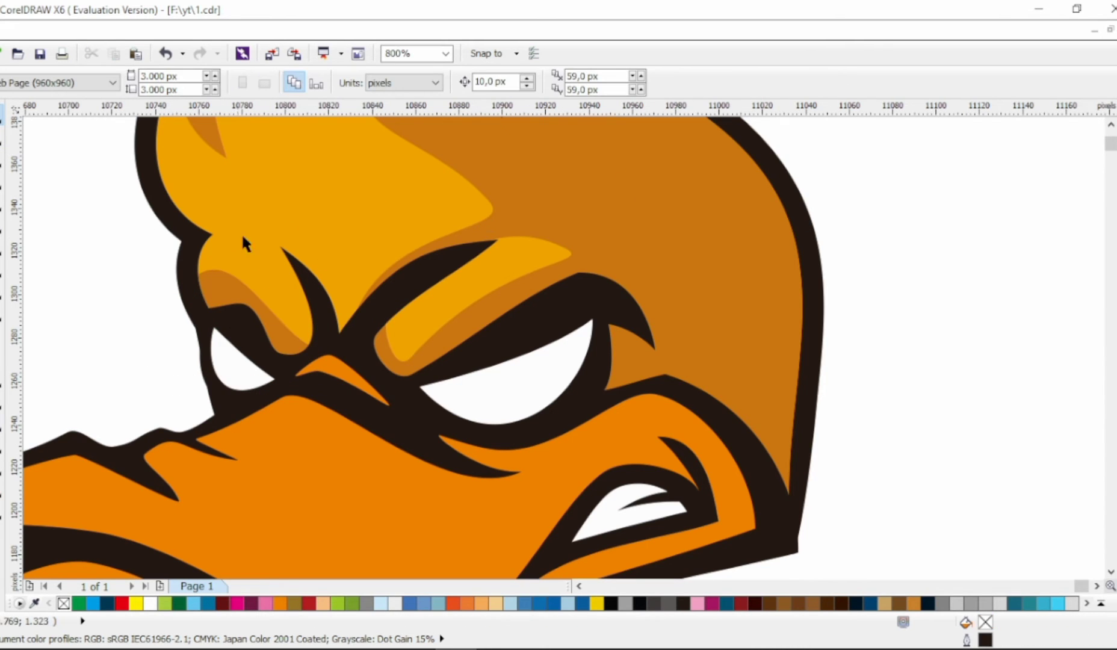
# Step: Draw a closed four-point chevron about 59 px wide on the forehead between the brows and curve its edges
pyautogui.click(3, 204)
pyautogui.click(295, 207)
pyautogui.click(346, 263)
pyautogui.click(417, 209)
pyautogui.click(346, 219)
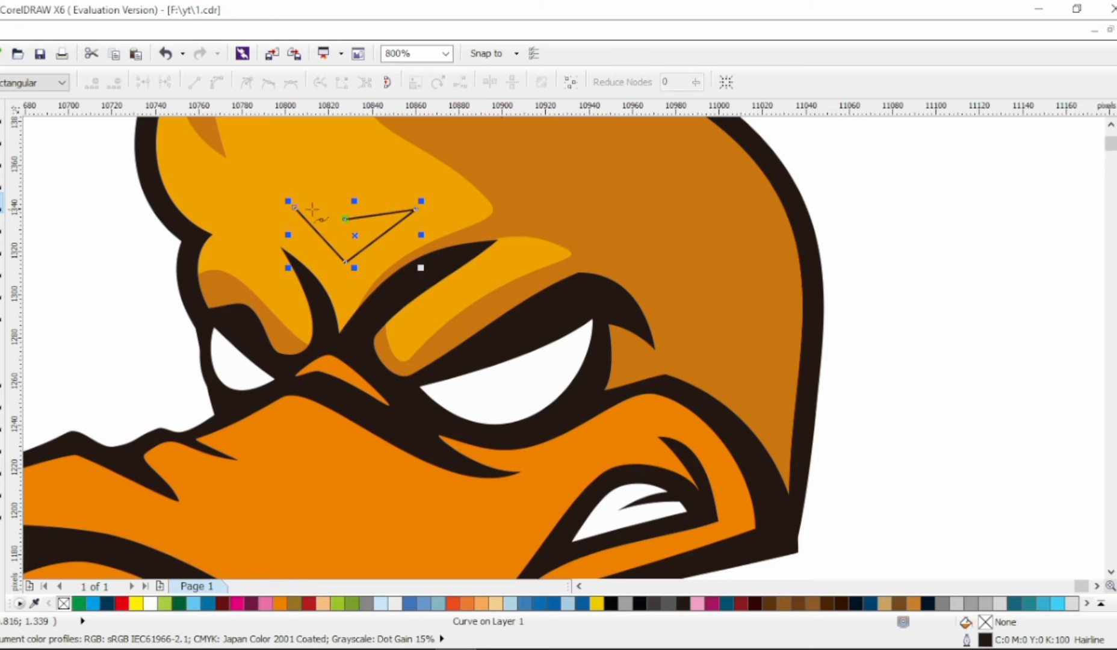
pyautogui.click(296, 207)
pyautogui.click(217, 84)
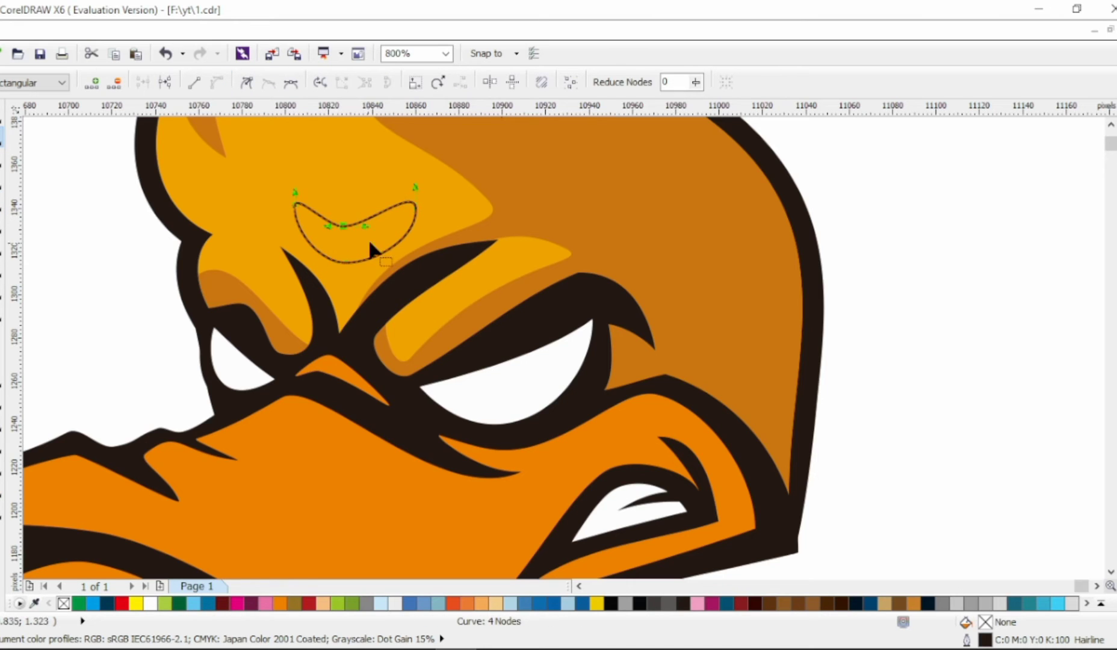
pyautogui.moveTo(423, 232); pyautogui.dragTo(390, 241)
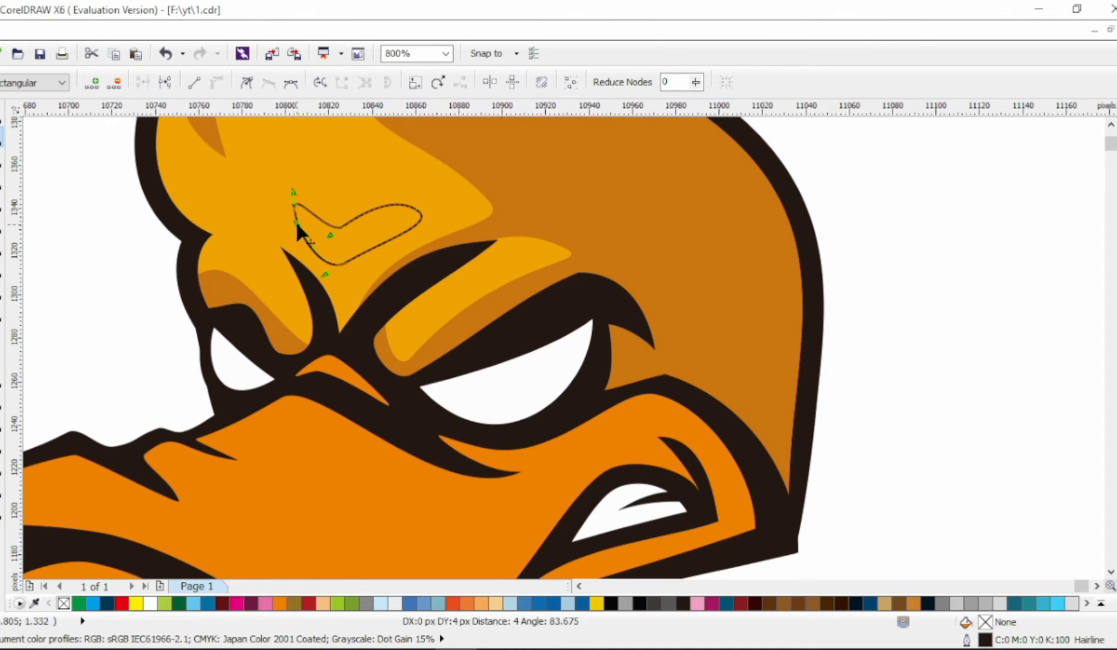
# Step: Give the forehead chevron a bright yellow fill and no outline
pyautogui.press('space')
pyautogui.rightClick(414, 296)
pyautogui.click(413, 296)
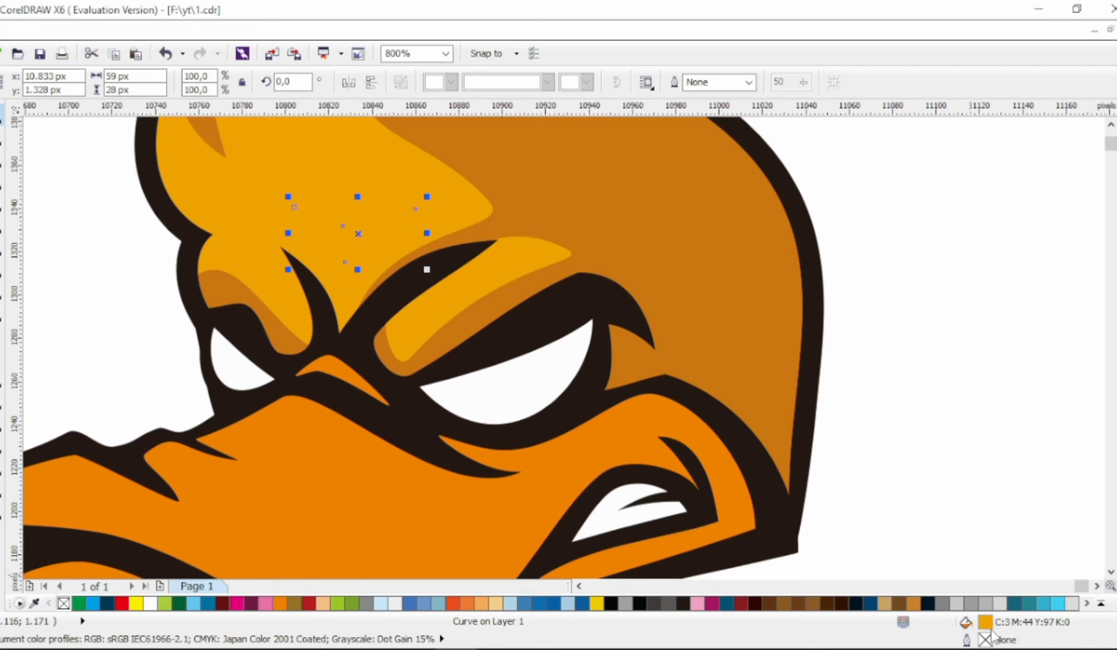
pyautogui.doubleClick(985, 621)
pyautogui.click(407, 183)
pyautogui.moveTo(582, 407); pyautogui.dragTo(579, 402)
pyautogui.click(544, 238)
pyautogui.click(572, 452)
pyautogui.click(898, 295)
# Step: Draw a narrow closed highlight inside the golden patch above the rear eye and shape it into a three-node tapered blade
pyautogui.press('space')
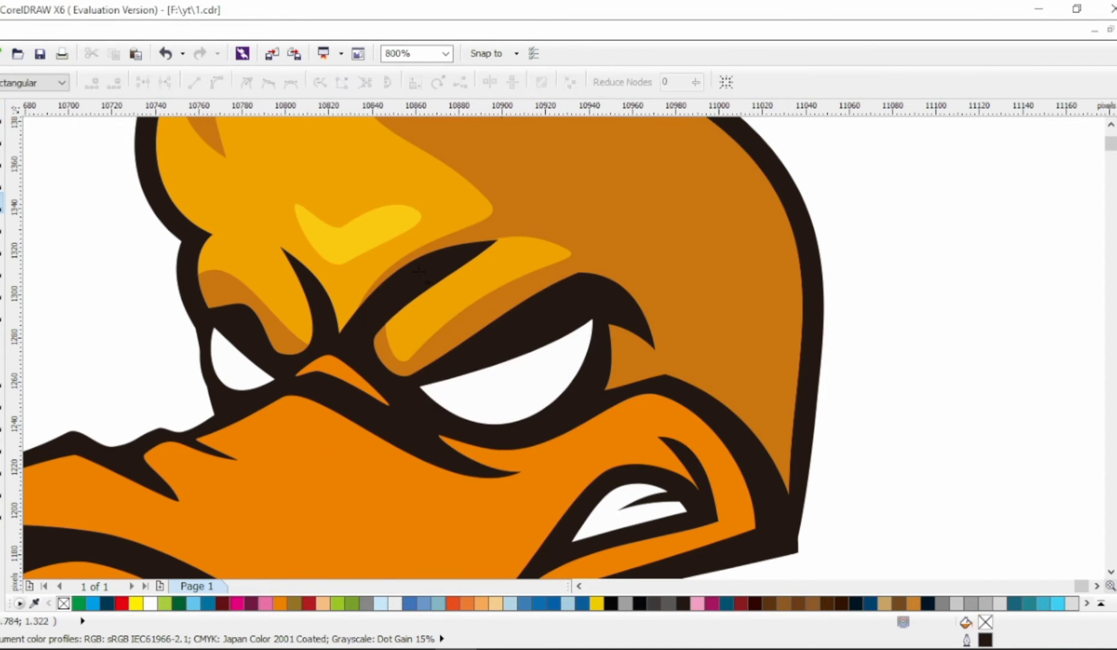
pyautogui.click(507, 262)
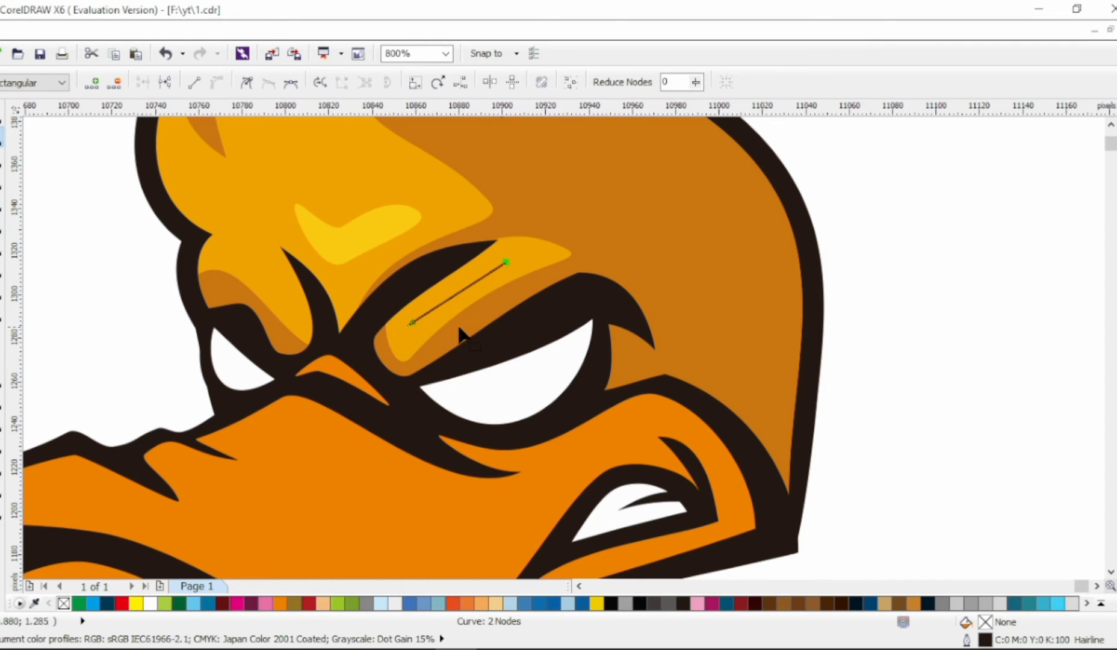
pyautogui.moveTo(448, 291); pyautogui.dragTo(410, 305)
pyautogui.scroll(1, 444, 299)
pyautogui.moveTo(643, 232); pyautogui.dragTo(557, 244)
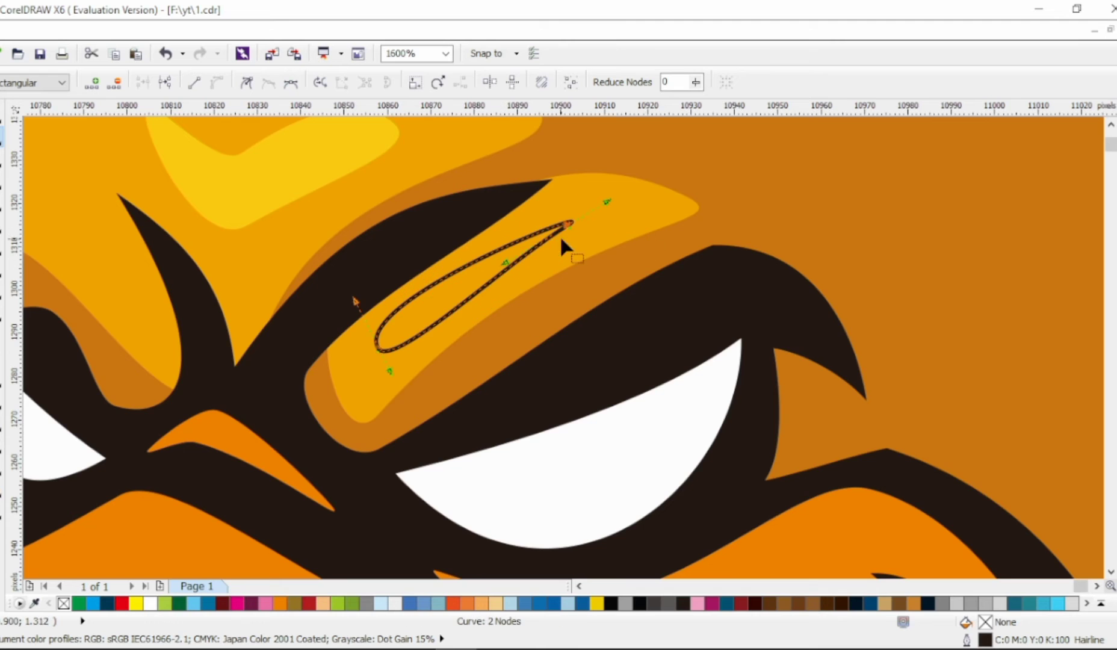
pyautogui.moveTo(354, 300); pyautogui.dragTo(560, 274)
pyautogui.doubleClick(360, 372)
pyautogui.moveTo(572, 222); pyautogui.dragTo(433, 260)
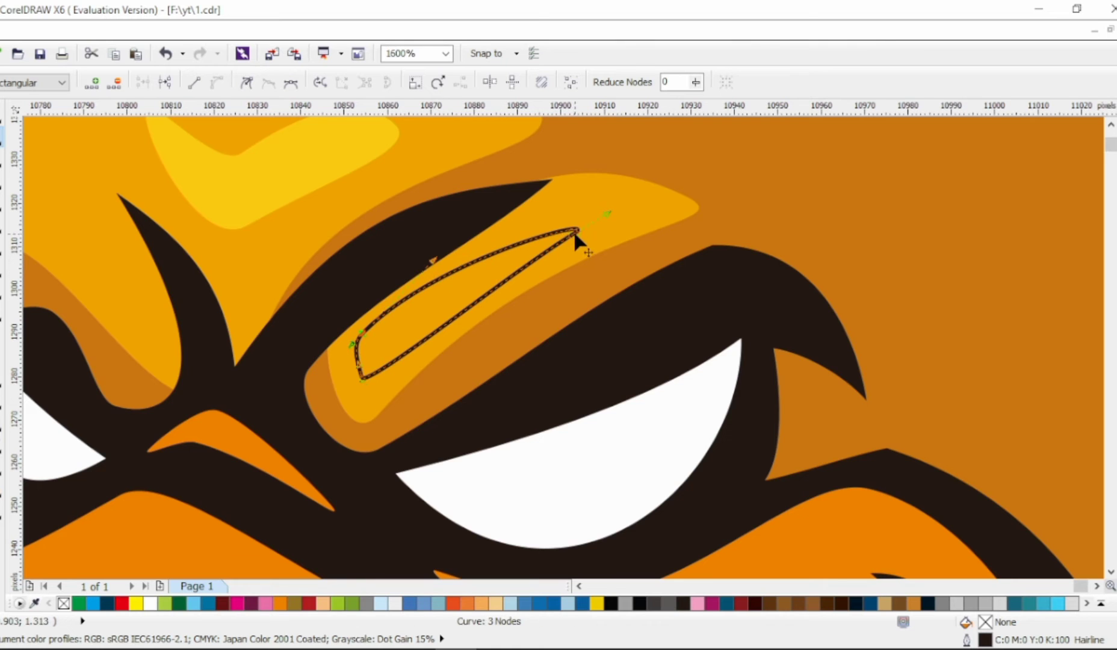
pyautogui.moveTo(573, 238); pyautogui.dragTo(559, 219)
# Step: Give the rear brow highlight the forehead highlight's bright yellow fill with no outline
pyautogui.press('space')
pyautogui.press('Escape')
pyautogui.scroll(-2, 463, 273)
pyautogui.scroll(1, 529, 319)
# Step: Send the white shapes of the rear eye and the front eye back one level each
pyautogui.click(529, 320)
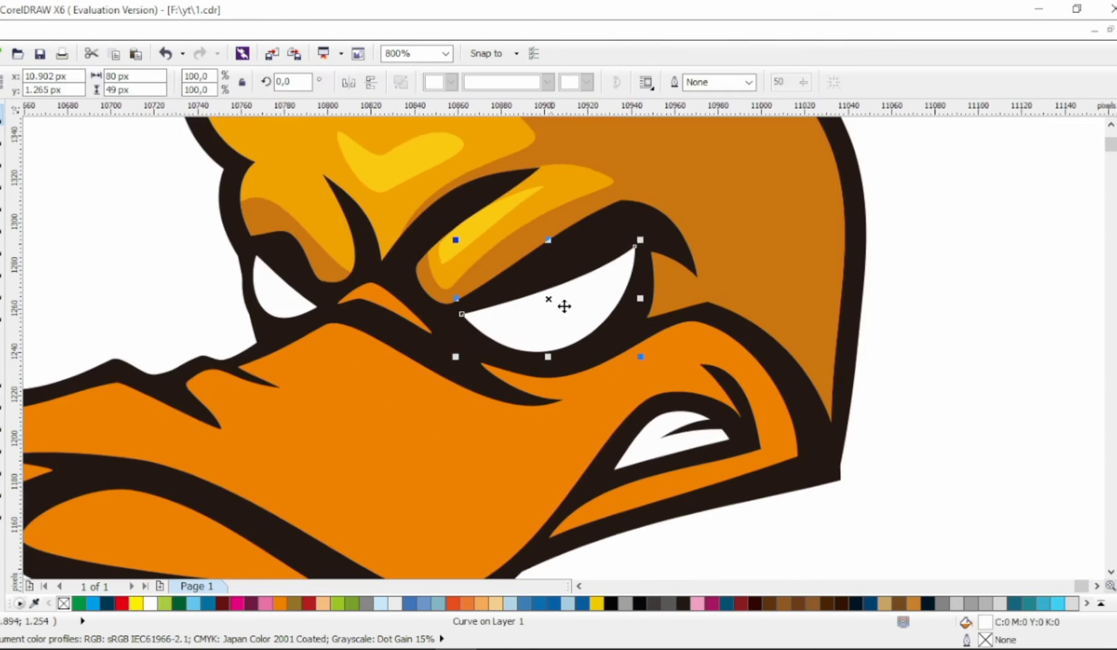
pyautogui.hotkey('ctrl', 'pagedown')
pyautogui.click(289, 289)
pyautogui.hotkey('ctrl', 'pagedown')
pyautogui.press('Escape')
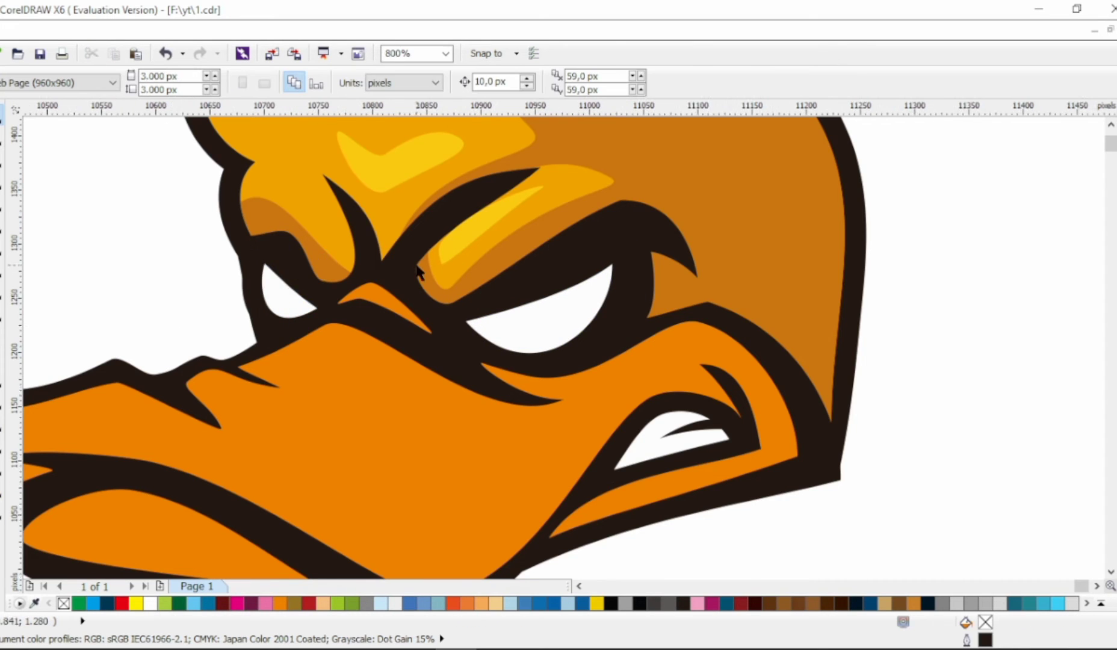
pyautogui.scroll(-1, 418, 271)
pyautogui.scroll(1, 511, 289)
pyautogui.doubleClick(511, 289)
pyautogui.moveTo(494, 283); pyautogui.dragTo(511, 260)
pyautogui.scroll(-1, 540, 294)
pyautogui.press('Escape')
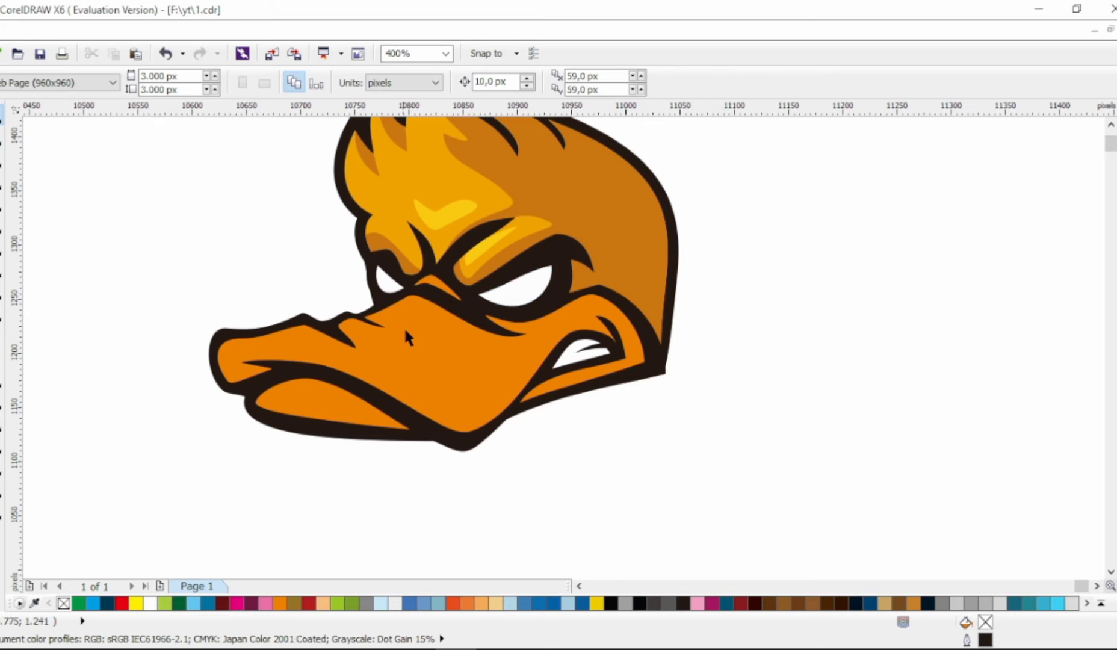
# Step: Draw a closed three-node highlight inside the golden patch above the smaller eye and curve it into a tapered shape
pyautogui.hscroll(-1, 805, 290)
pyautogui.scroll(1, 805, 289)
pyautogui.scroll(1, 415, 289)
pyautogui.click(394, 296)
pyautogui.hotkey('ctrl', 'a')
pyautogui.click(215, 83)
pyautogui.click(269, 83)
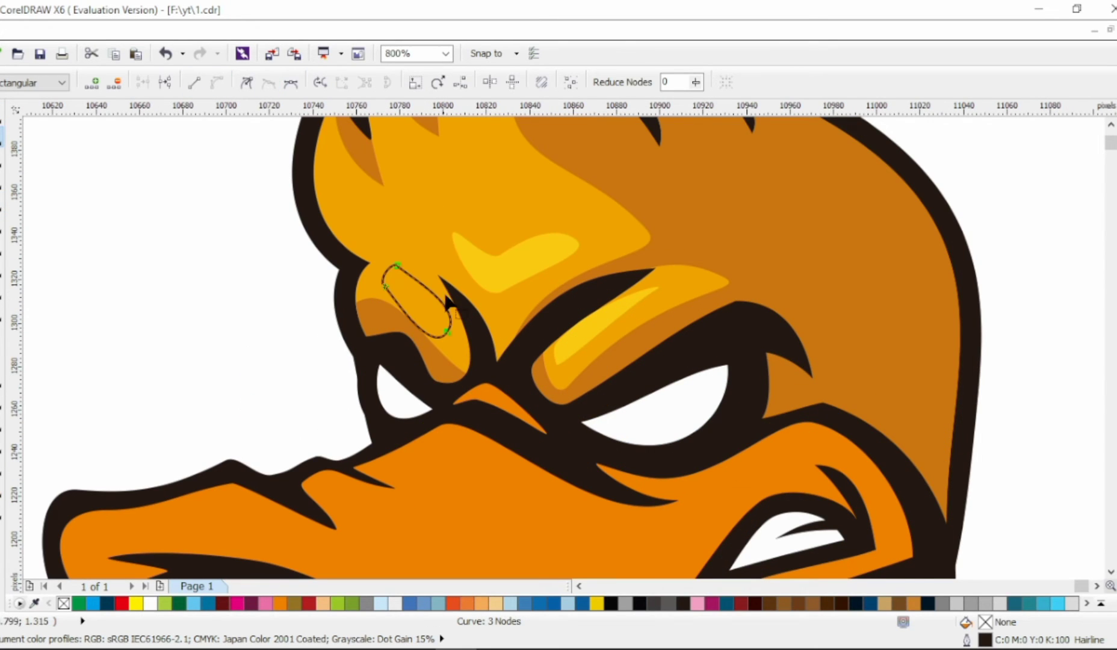
pyautogui.scroll(1, 413, 273)
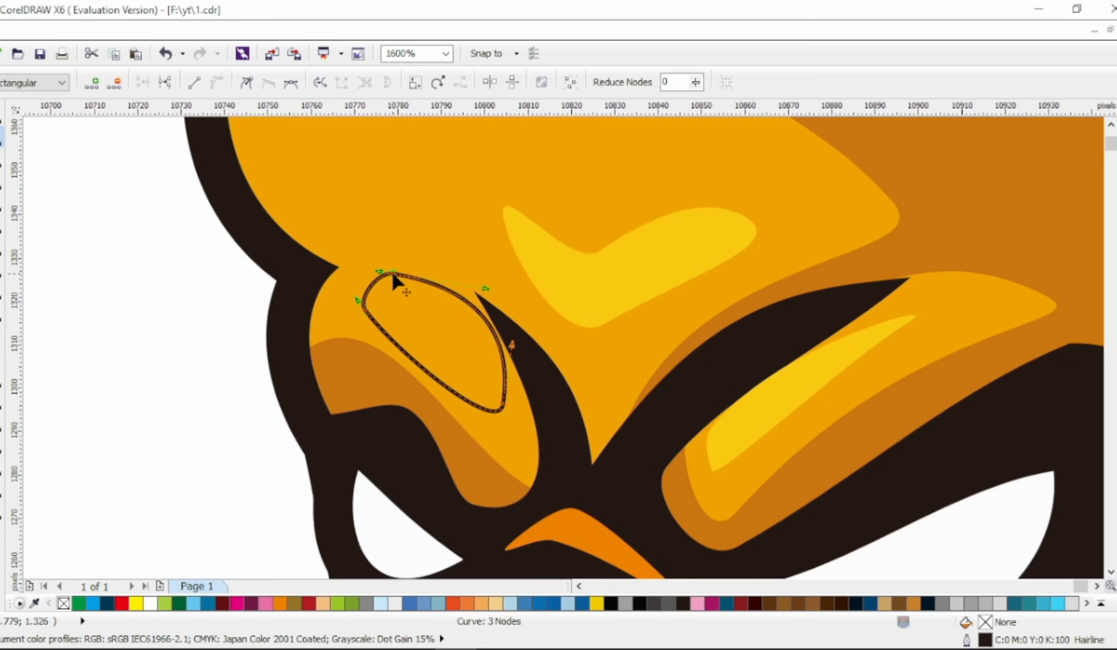
pyautogui.moveTo(396, 337); pyautogui.dragTo(500, 362)
# Step: Give the highlight above the smaller eye the other highlights' bright yellow fill with no outline and refine its upper end
pyautogui.press('space')
pyautogui.press('Escape')
pyautogui.scroll(-2, 756, 317)
pyautogui.scroll(1, 760, 358)
pyautogui.press('F10')
pyautogui.click(356, 267)
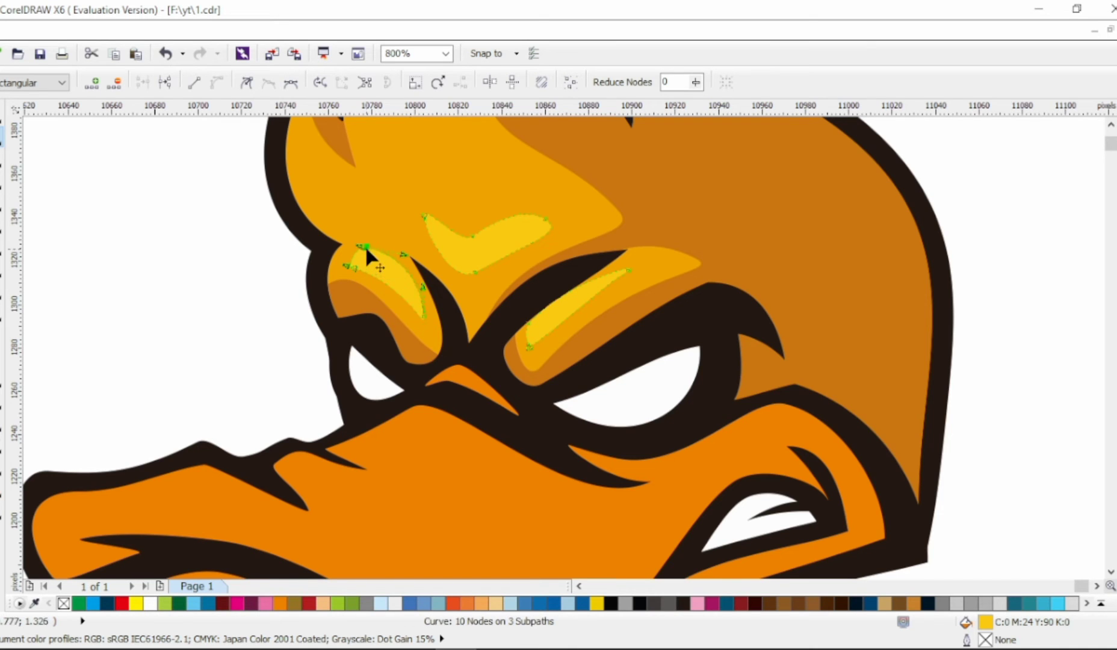
pyautogui.press('space')
pyautogui.press('Escape')
pyautogui.scroll(-1, 466, 320)
pyautogui.scroll(1, 603, 182)
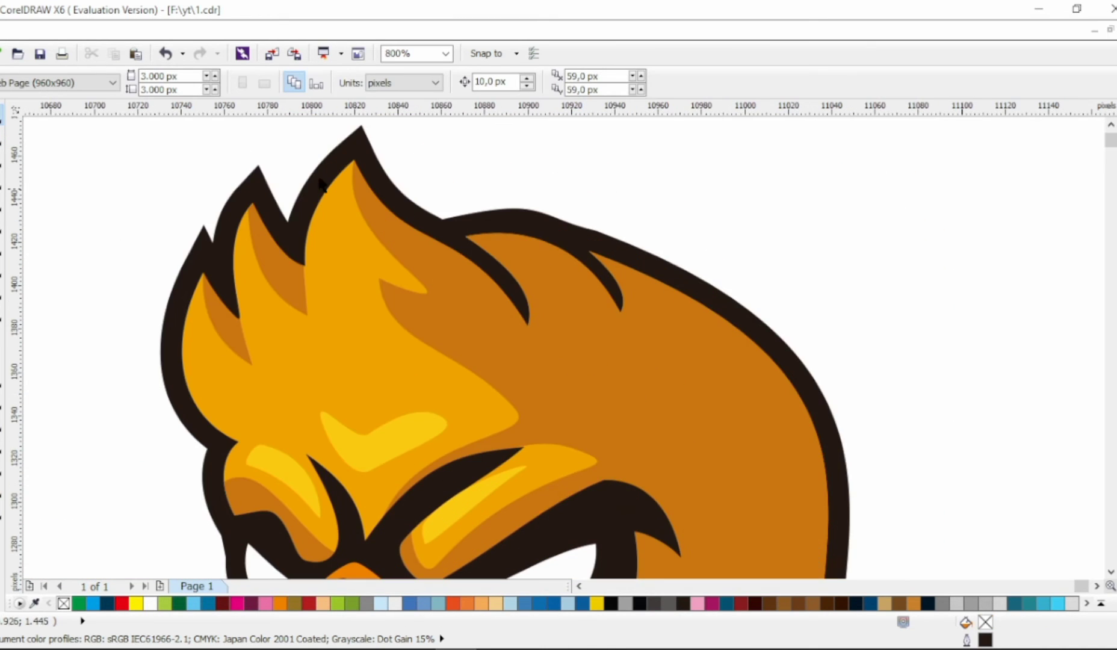
# Step: Draw a closed five-node shape over the crown from the tallest tuft past both black feather strokes and curve its lower edges
pyautogui.press('space')
pyautogui.click(523, 295)
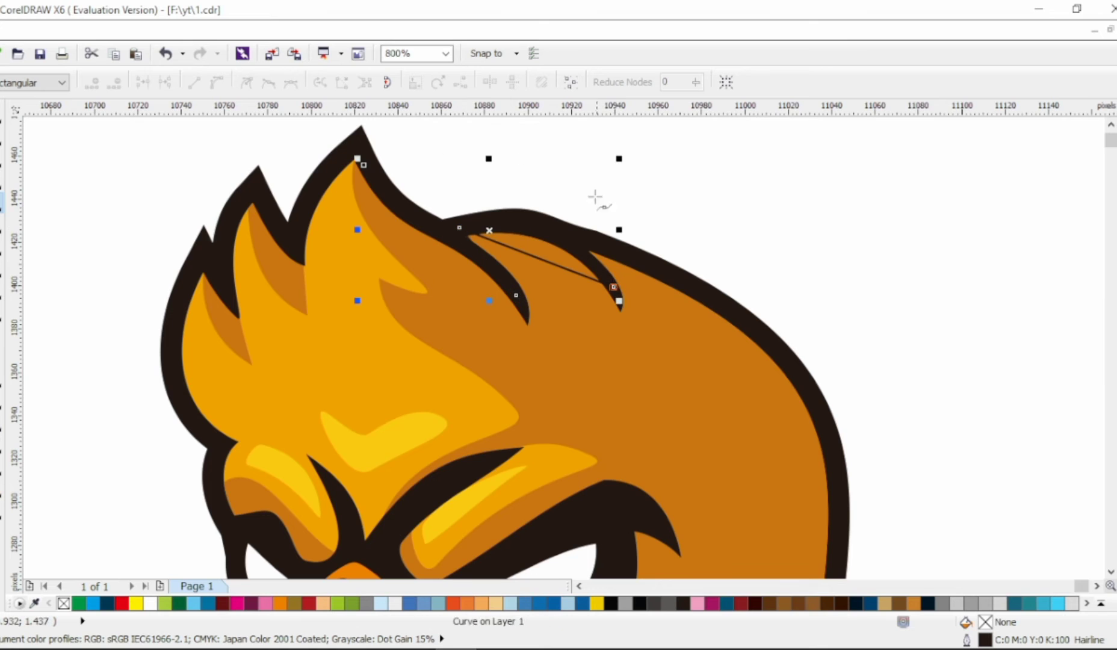
pyautogui.hotkey('ctrl', 'a')
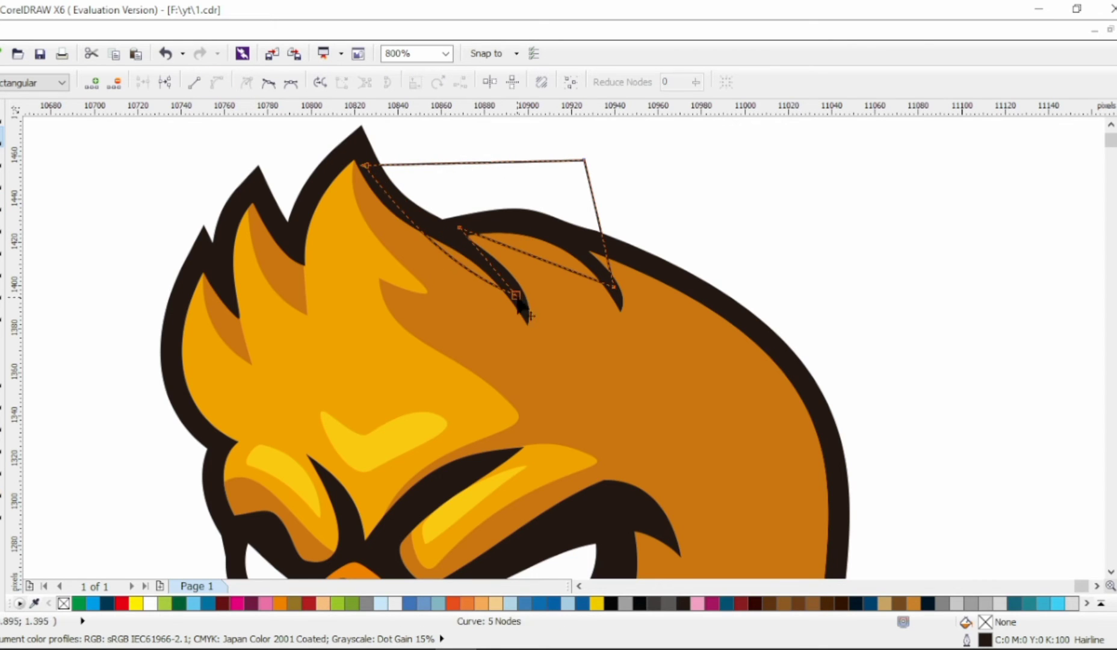
pyautogui.moveTo(464, 294); pyautogui.dragTo(389, 258)
pyautogui.moveTo(459, 228); pyautogui.dragTo(454, 232)
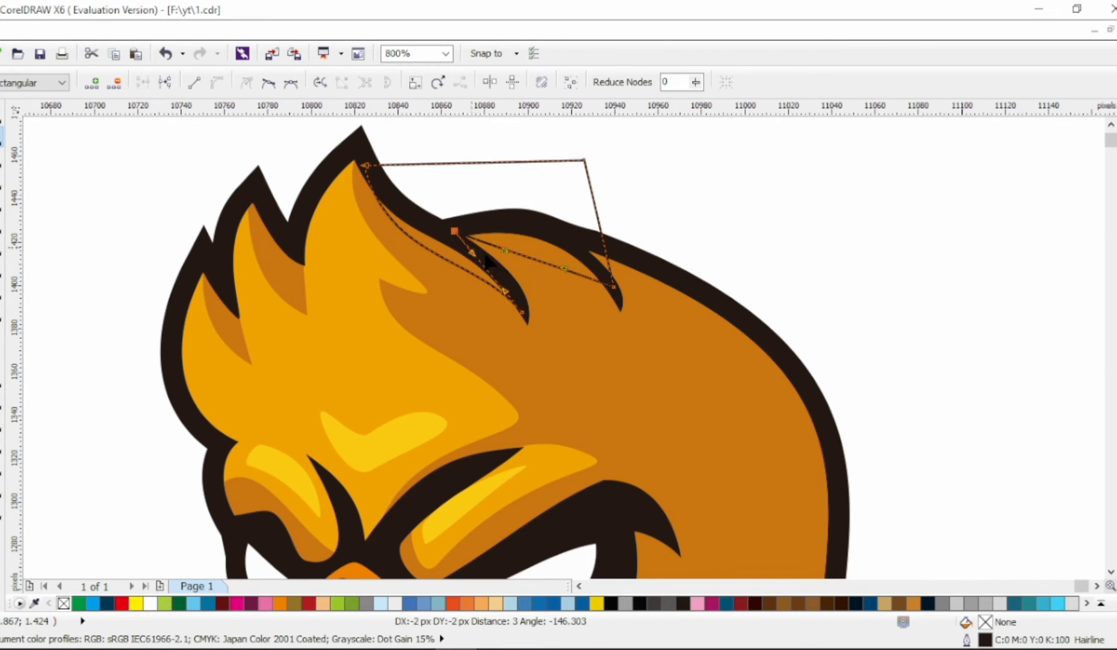
pyautogui.moveTo(605, 233); pyautogui.dragTo(584, 252)
# Step: Trim the brown head shading with the closed crown shape to leave golden streaks along the top of the head
pyautogui.press('space')
pyautogui.keyDown('shift'); pyautogui.click(584, 253); pyautogui.keyUp('shift')
pyautogui.click(527, 82)
pyautogui.press('Escape')
pyautogui.press('F3')
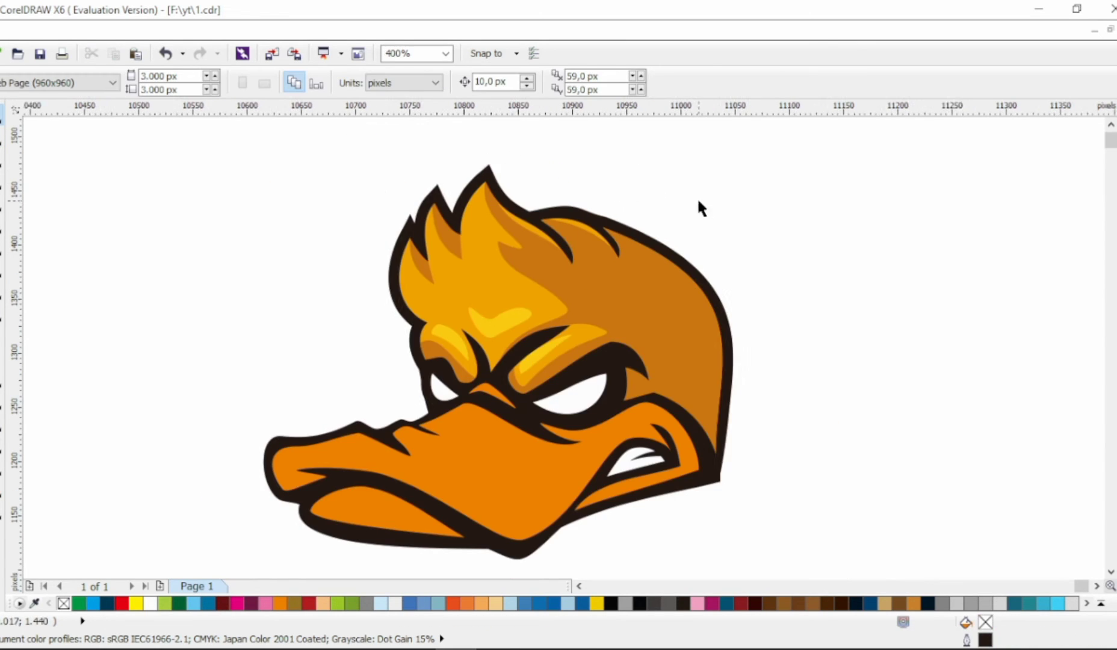
# Step: Draw a closed six-node shape over the beak's top edge from its tip to the bridge and smooth its edges into curves
pyautogui.press('F10')
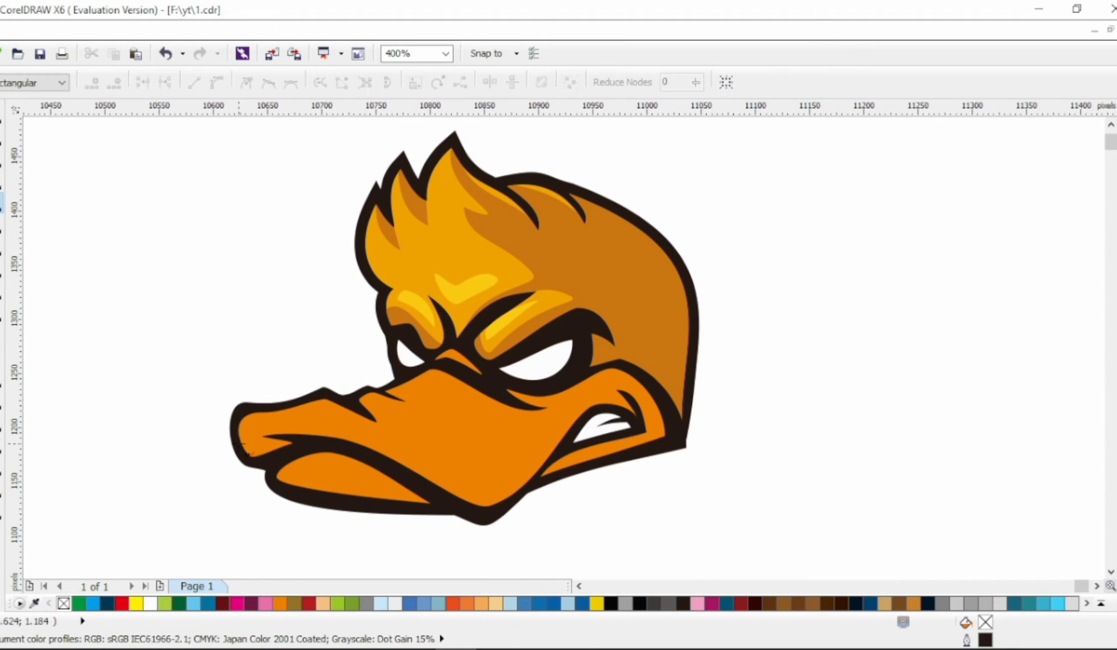
pyautogui.scroll(1, 228, 439)
pyautogui.click(263, 408)
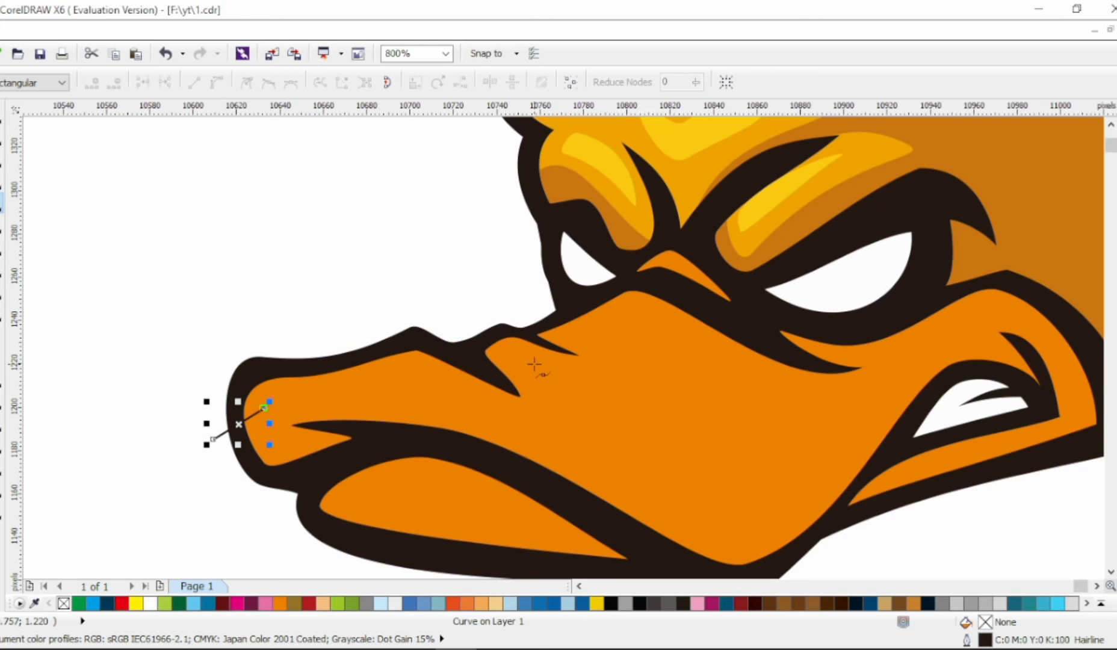
pyautogui.click(624, 312)
pyautogui.click(670, 296)
pyautogui.click(629, 283)
pyautogui.click(179, 357)
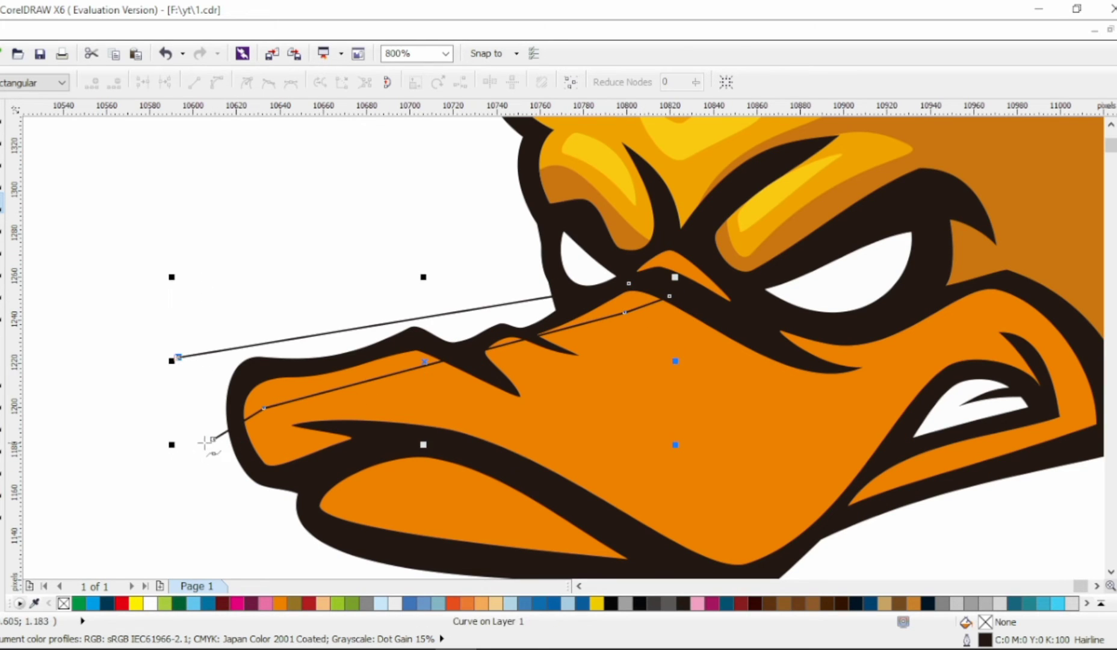
pyautogui.click(213, 438)
pyautogui.moveTo(507, 345); pyautogui.dragTo(519, 366)
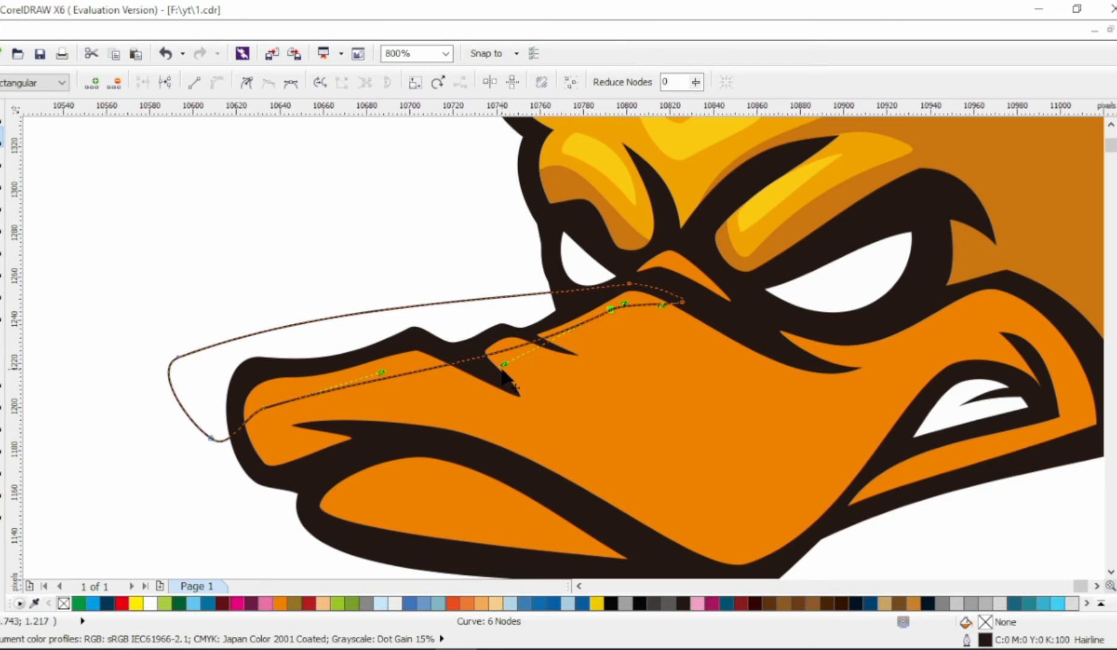
# Step: Give the highlight along the top of the beak a white fill and no outline
pyautogui.press('space')
pyautogui.click(150, 603)
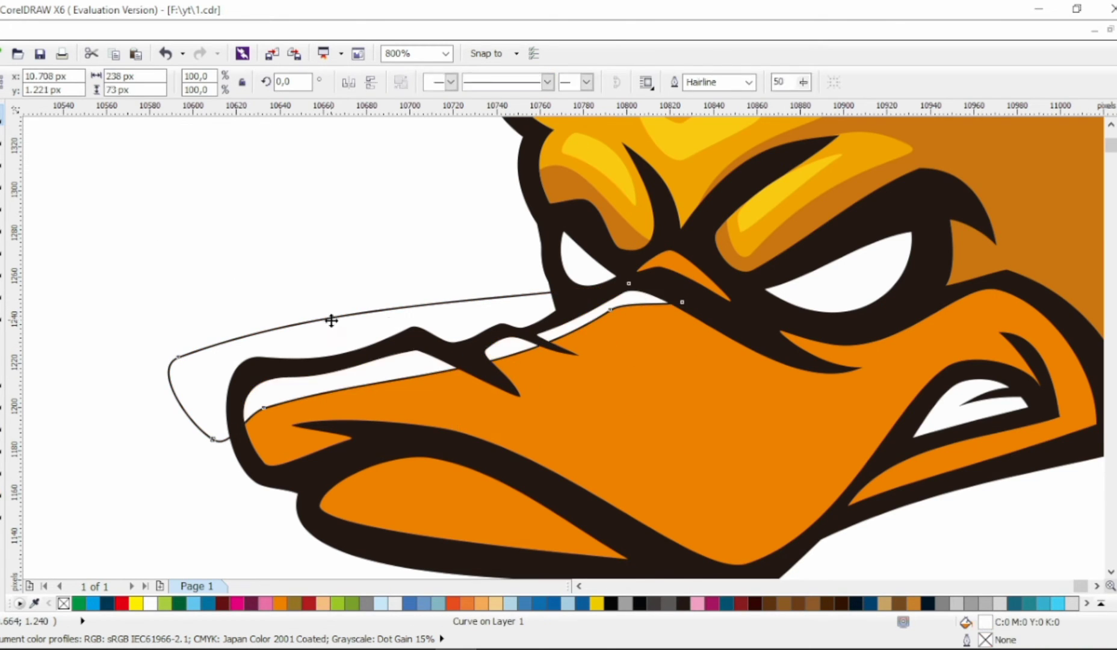
pyautogui.press('Escape')
pyautogui.scroll(-2, 710, 422)
# Step: Draw a closed straight-sided shading outline around the beak's lower edge, the cheek and mouth corner, and the lower bill
pyautogui.press('F10')
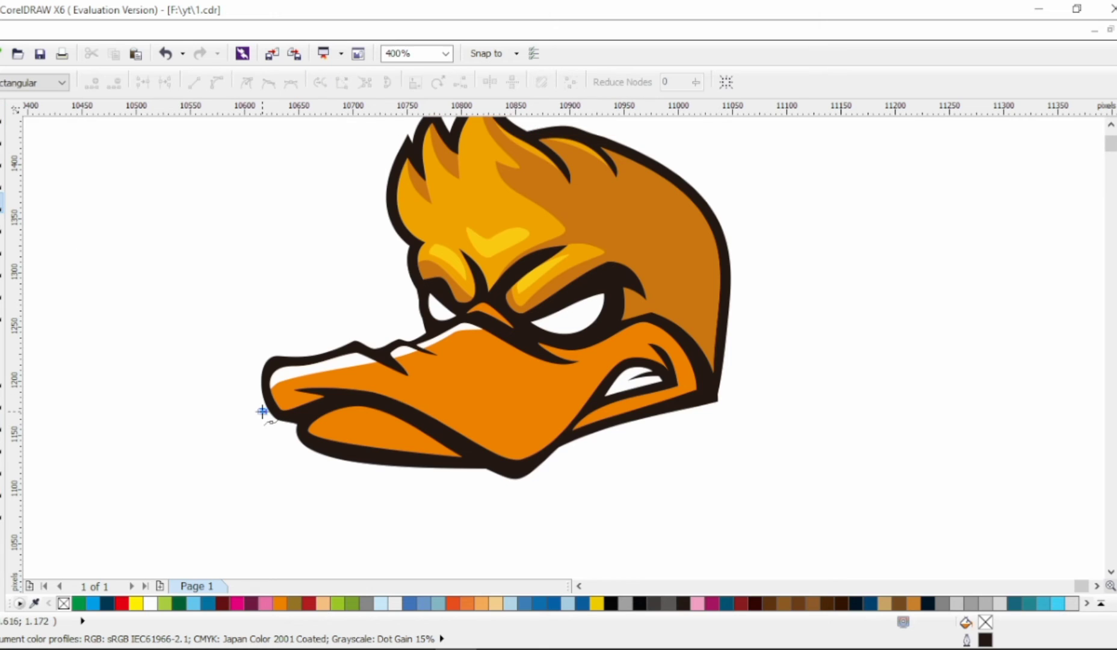
pyautogui.click(348, 382)
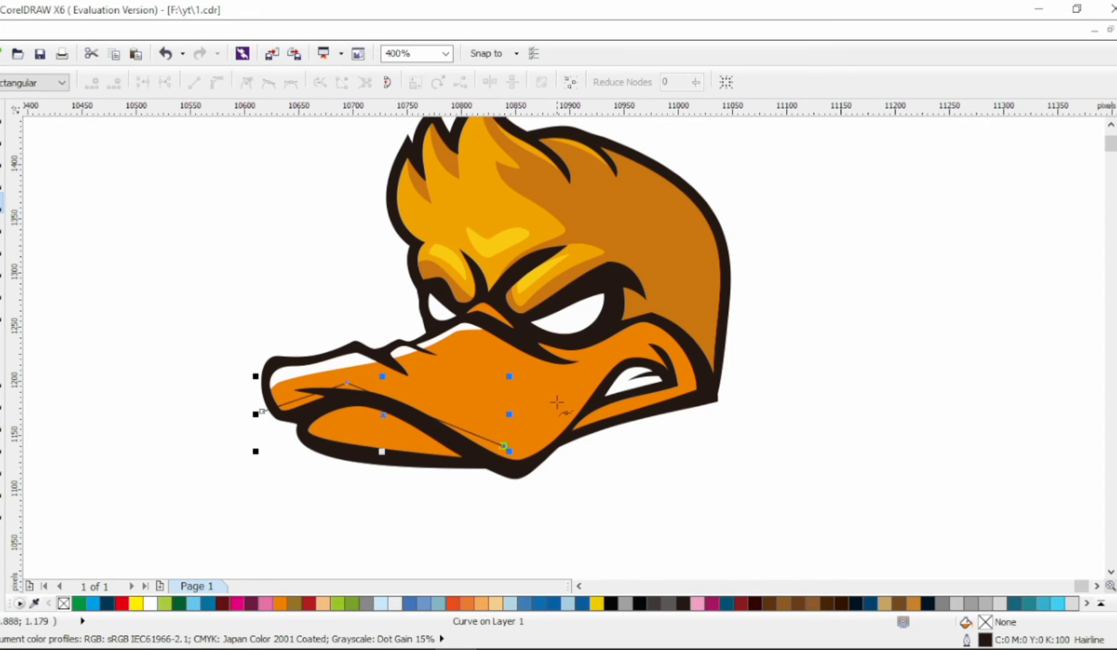
pyautogui.moveTo(514, 352); pyautogui.dragTo(526, 341)
pyautogui.click(645, 345)
pyautogui.click(628, 313)
pyautogui.click(725, 319)
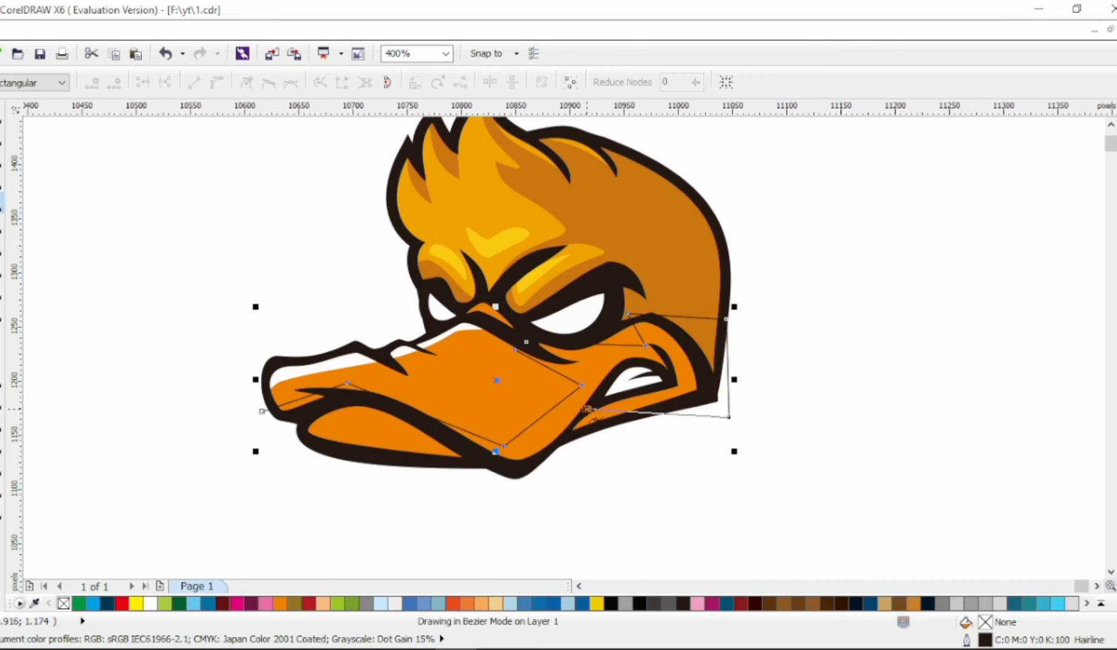
pyautogui.click(516, 478)
pyautogui.click(287, 445)
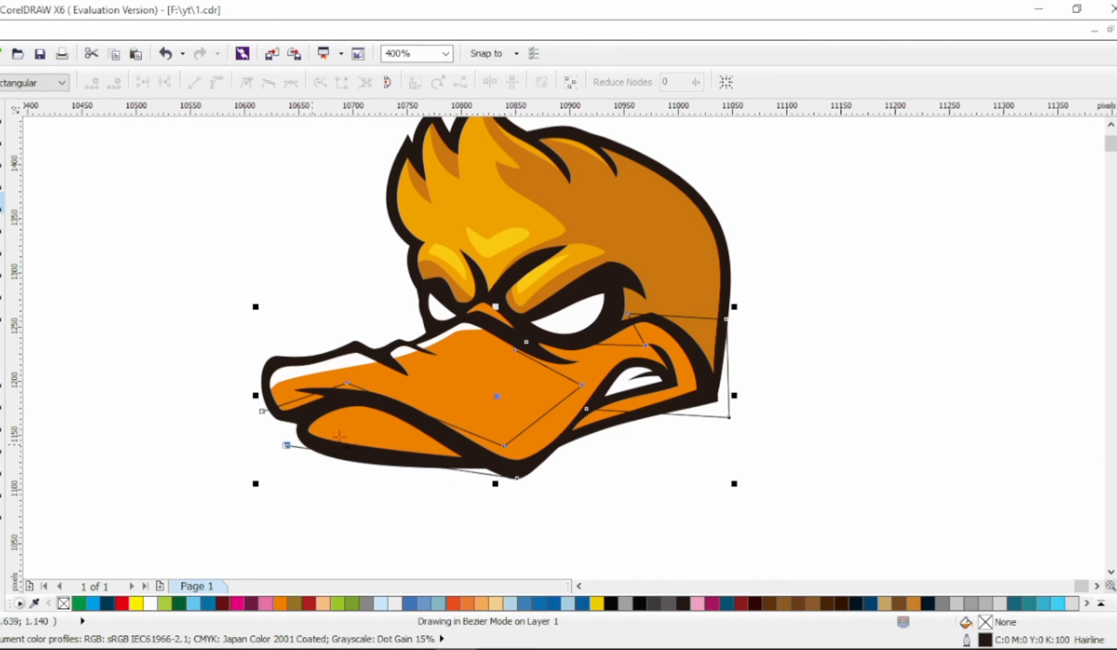
pyautogui.click(452, 442)
pyautogui.click(263, 412)
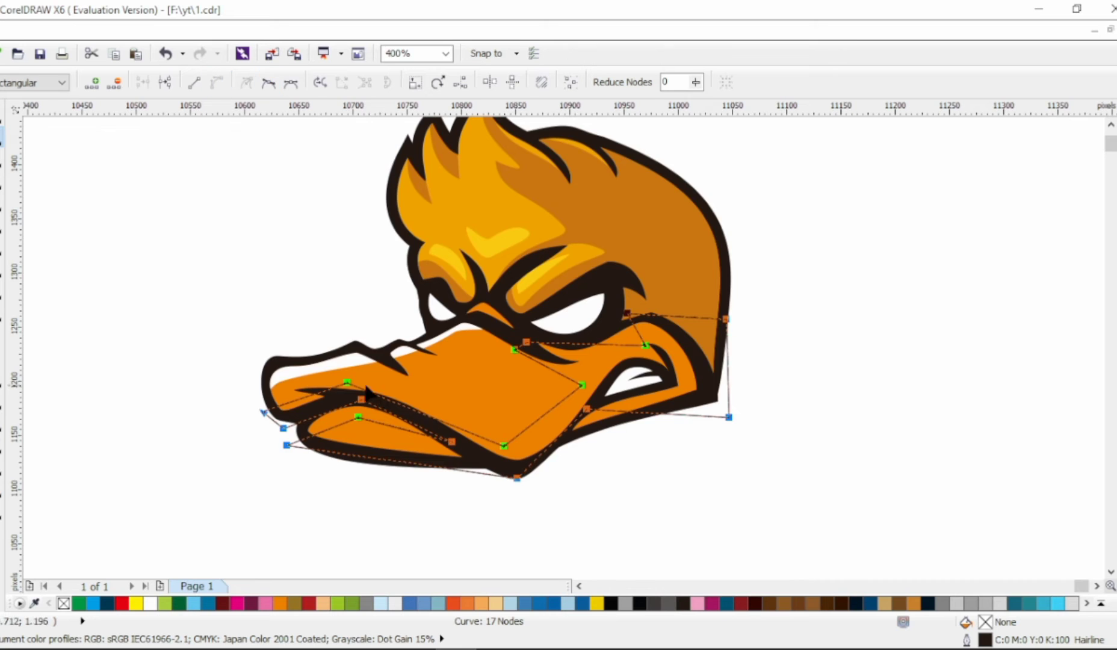
# Step: Curve the beak shading outline's inner edges to follow the upper bill, the cheek, the mouth corner and the lower bill
pyautogui.scroll(1, 372, 390)
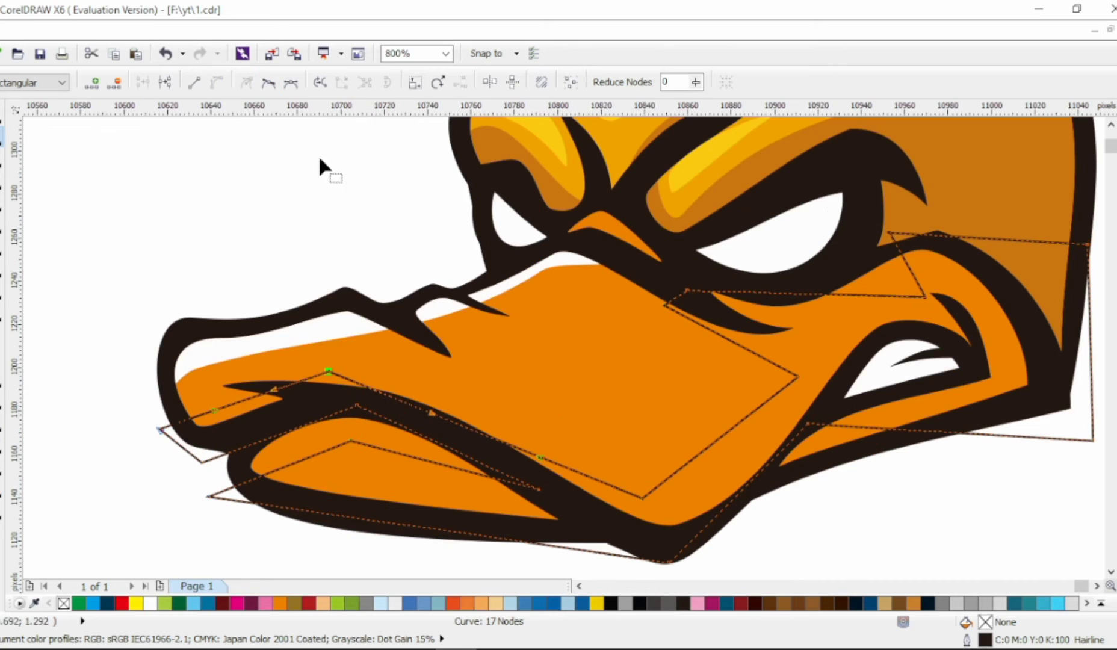
pyautogui.click(214, 415)
pyautogui.click(269, 82)
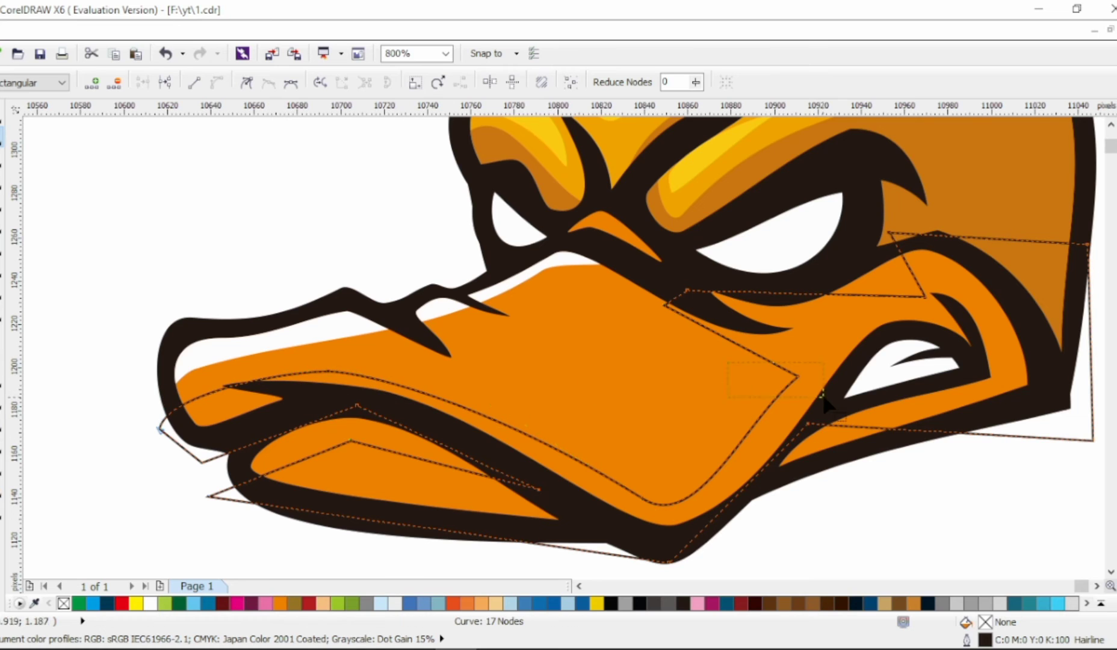
pyautogui.moveTo(818, 422); pyautogui.dragTo(688, 275)
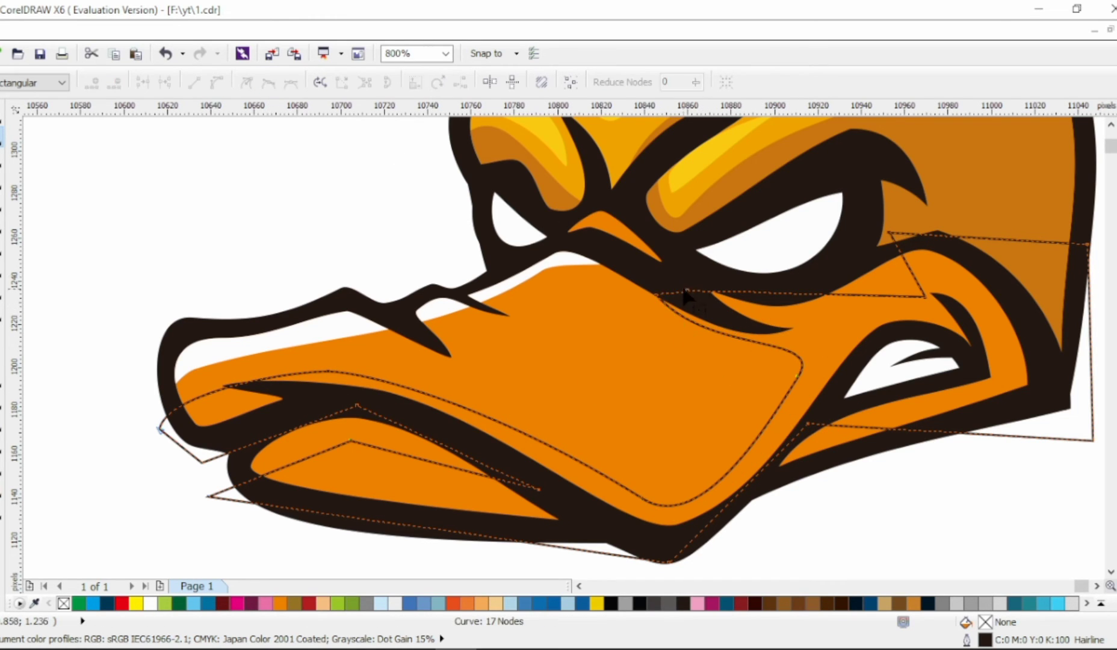
pyautogui.moveTo(786, 311); pyautogui.dragTo(776, 341)
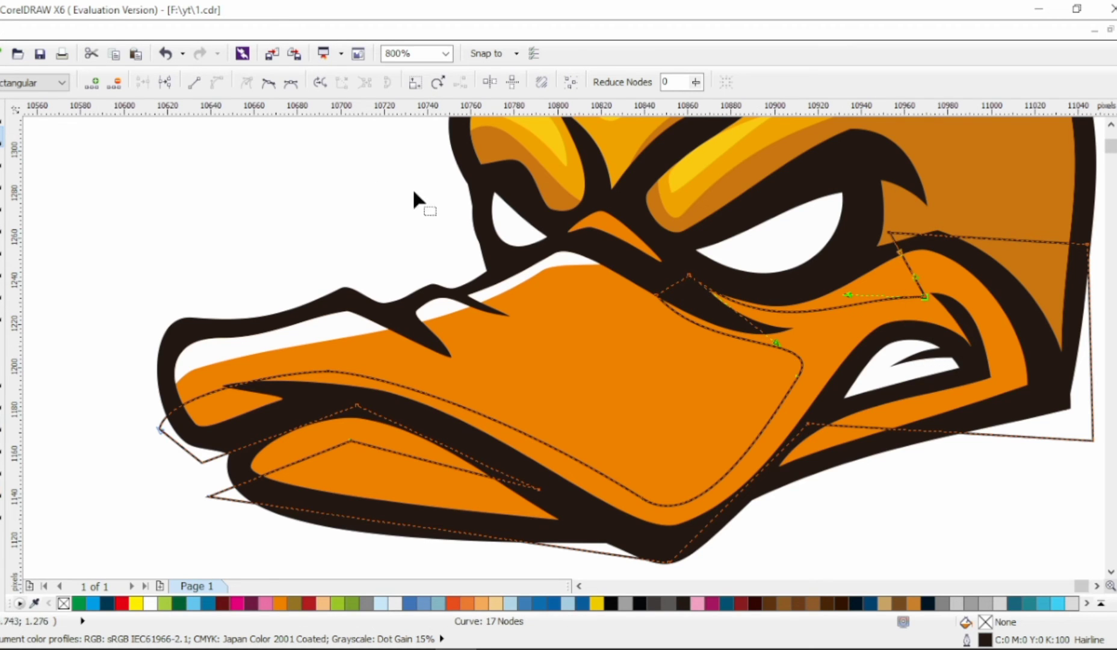
pyautogui.moveTo(911, 273); pyautogui.dragTo(816, 252)
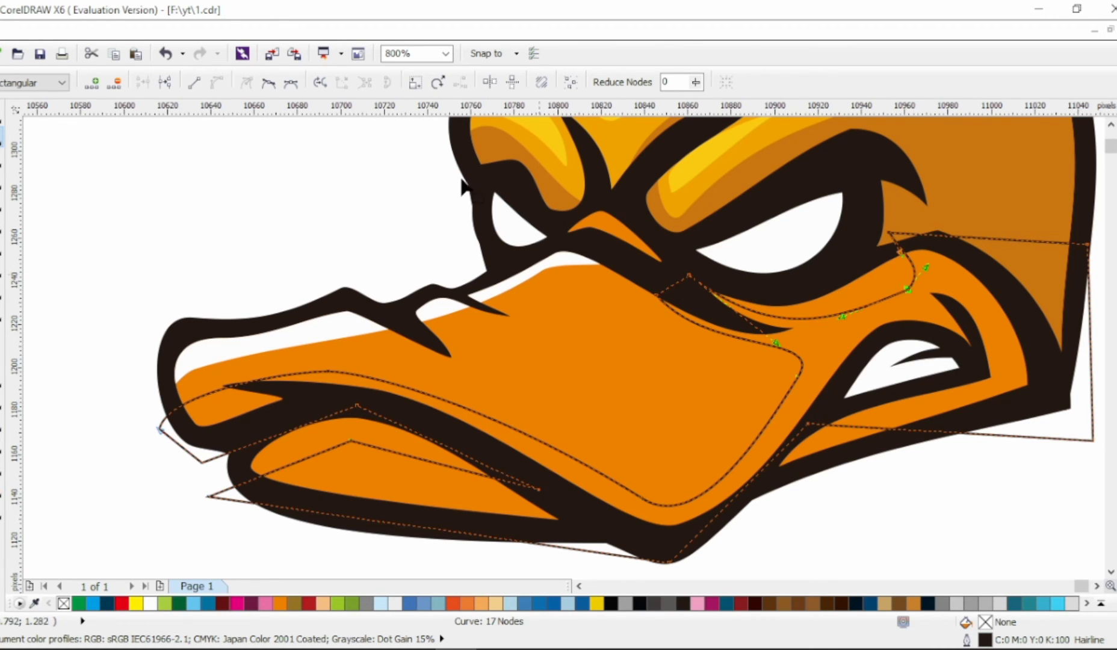
pyautogui.moveTo(957, 432); pyautogui.dragTo(957, 409)
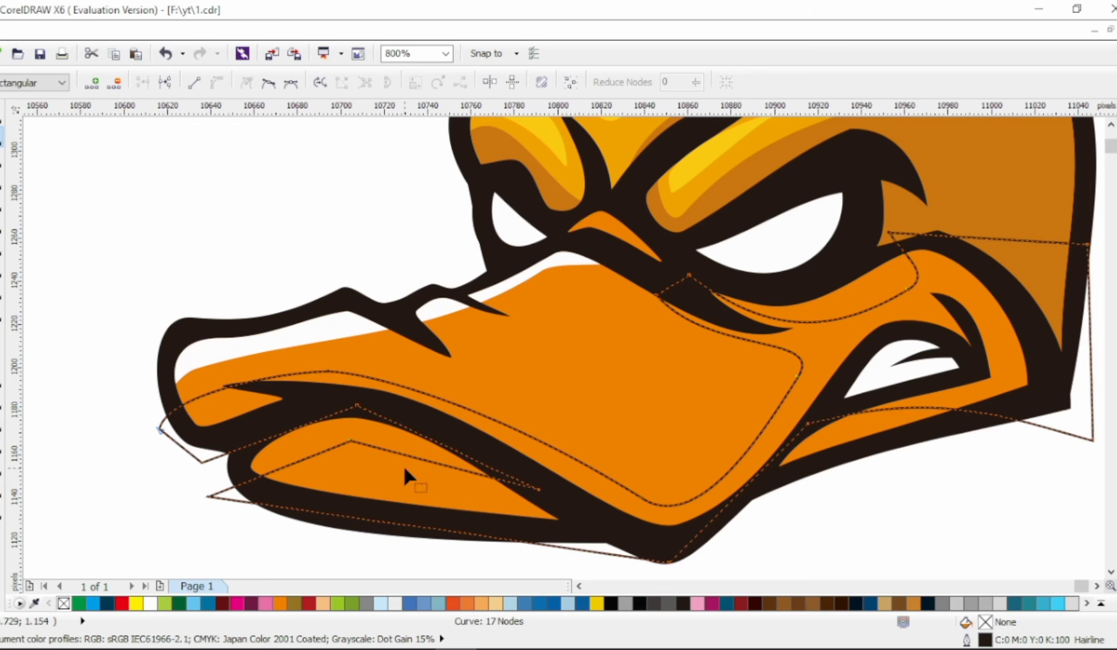
pyautogui.moveTo(327, 446); pyautogui.dragTo(326, 443)
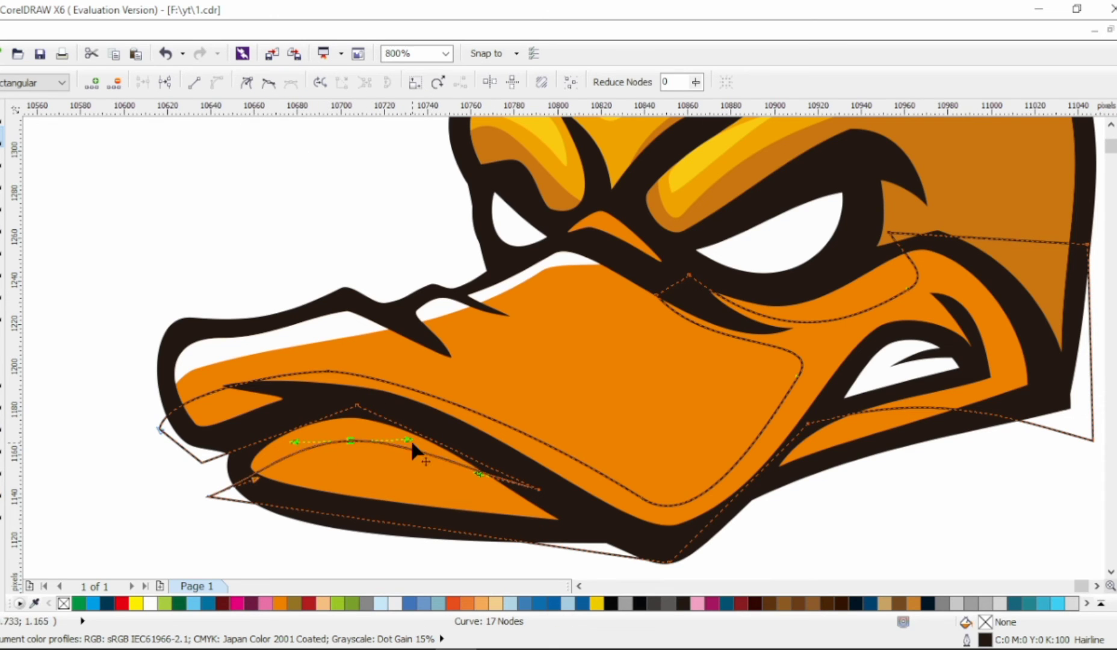
pyautogui.moveTo(511, 486)
pyautogui.mouseDown()
pyautogui.moveTo(535, 519)
pyautogui.moveTo(518, 469)
pyautogui.mouseUp()
# Step: Limit the shading shape to the beak area and fill it with a reddish brown of C31 M74 Y100 K0
pyautogui.press('space')
pyautogui.click(588, 175)
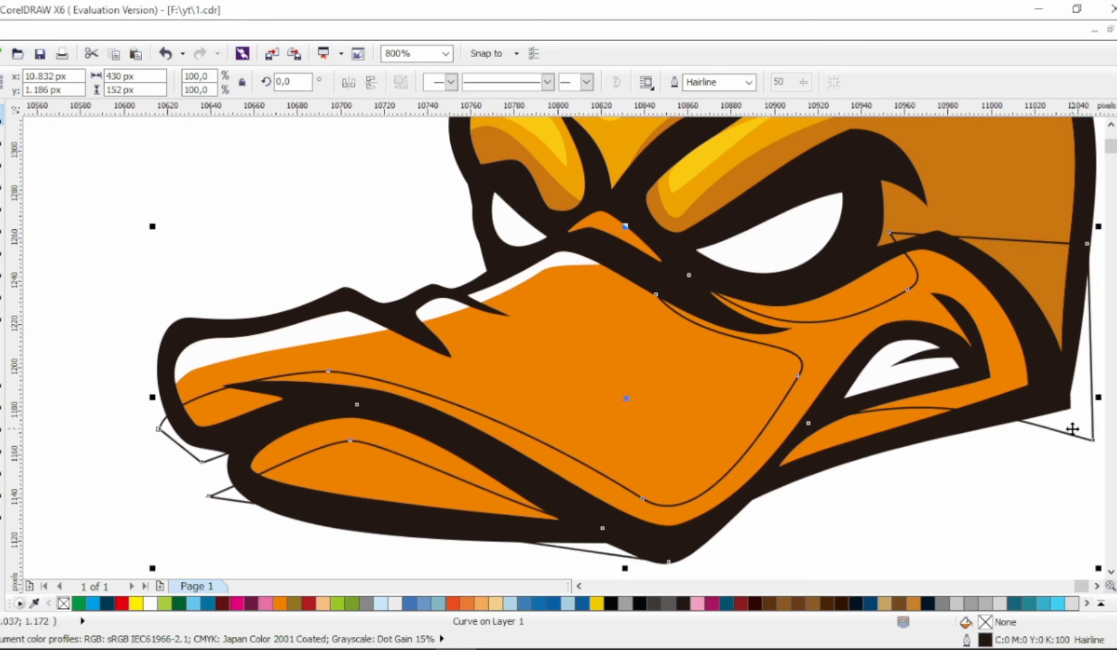
pyautogui.scroll(-1, 932, 414)
pyautogui.scroll(1, 850, 347)
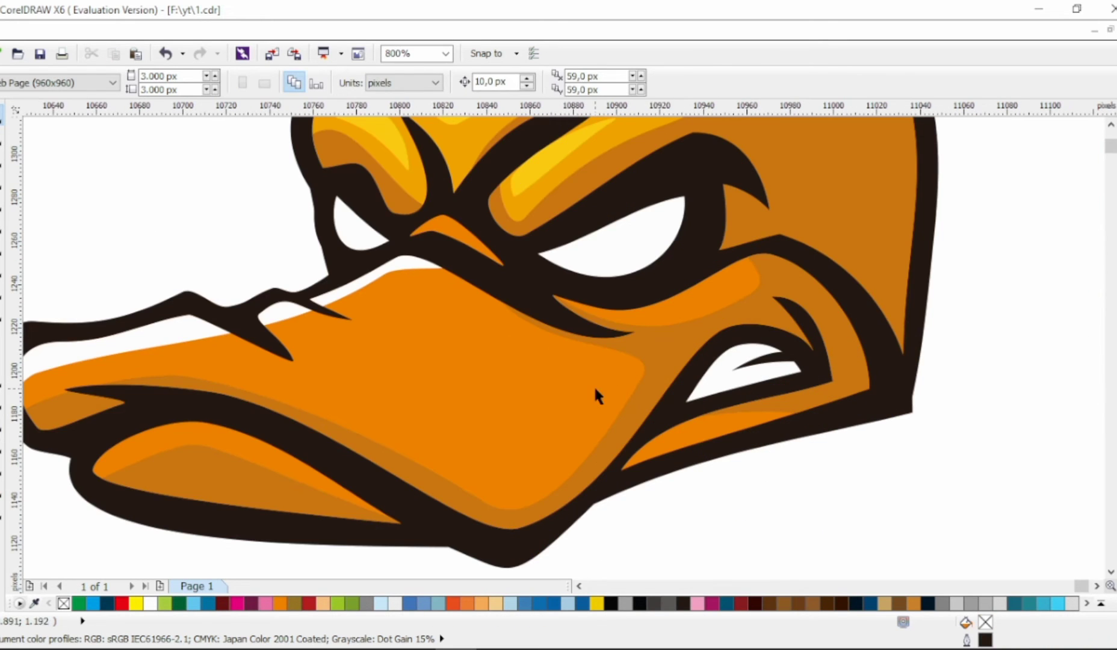
pyautogui.click(596, 394)
pyautogui.doubleClick(985, 624)
pyautogui.click(415, 183)
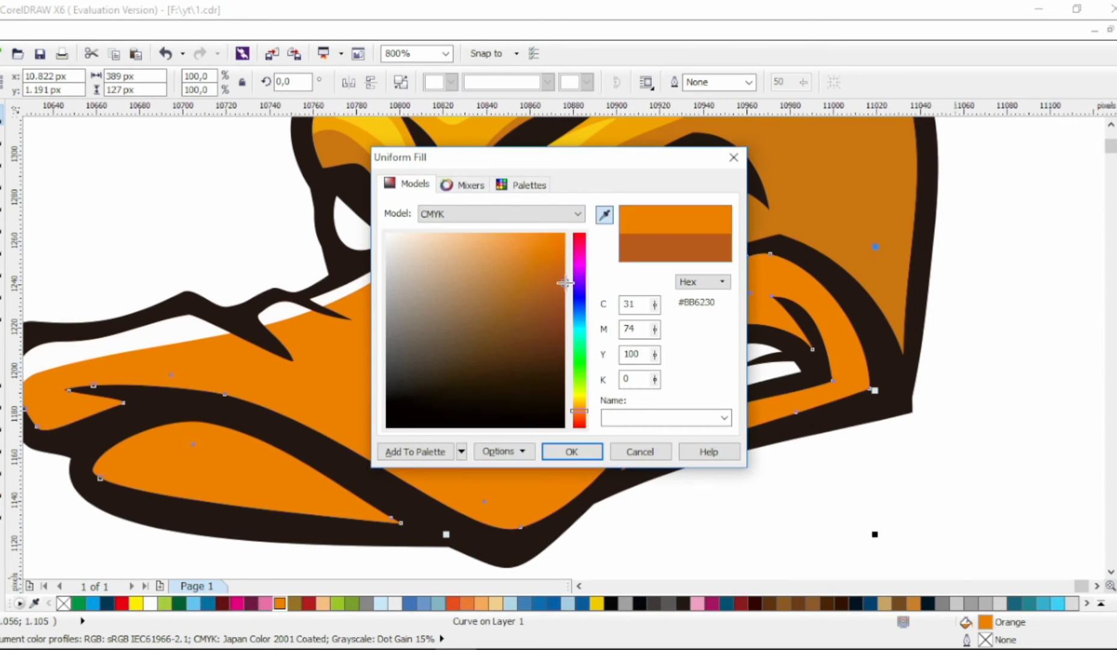
pyautogui.click(571, 451)
pyautogui.scroll(-1, 761, 399)
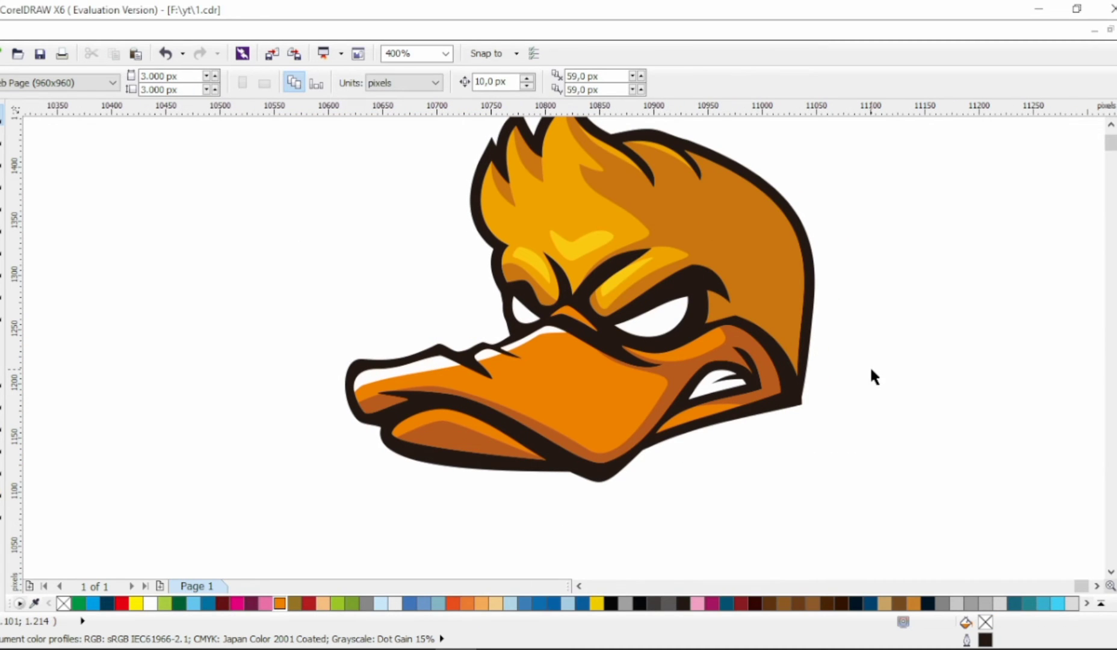
# Step: Draw a narrow closed six-node hooked highlight inside the orange area at the upper bill's lower corner
pyautogui.press('F5')
pyautogui.scroll(1, 625, 415)
pyautogui.click(523, 423)
pyautogui.doubleClick(575, 457)
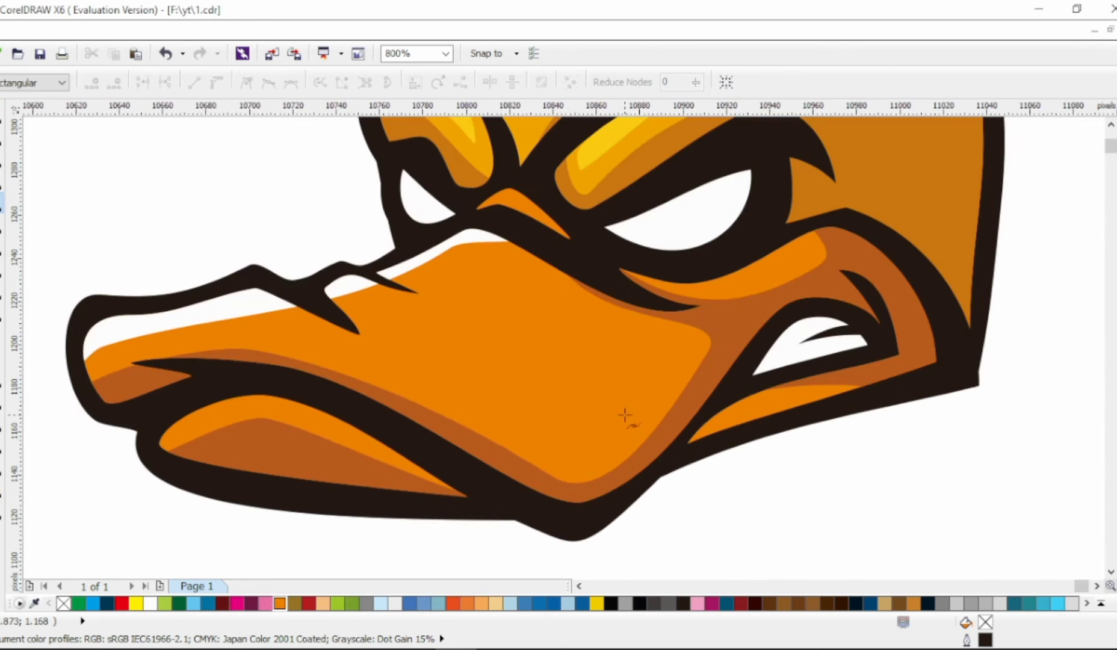
pyautogui.click(677, 358)
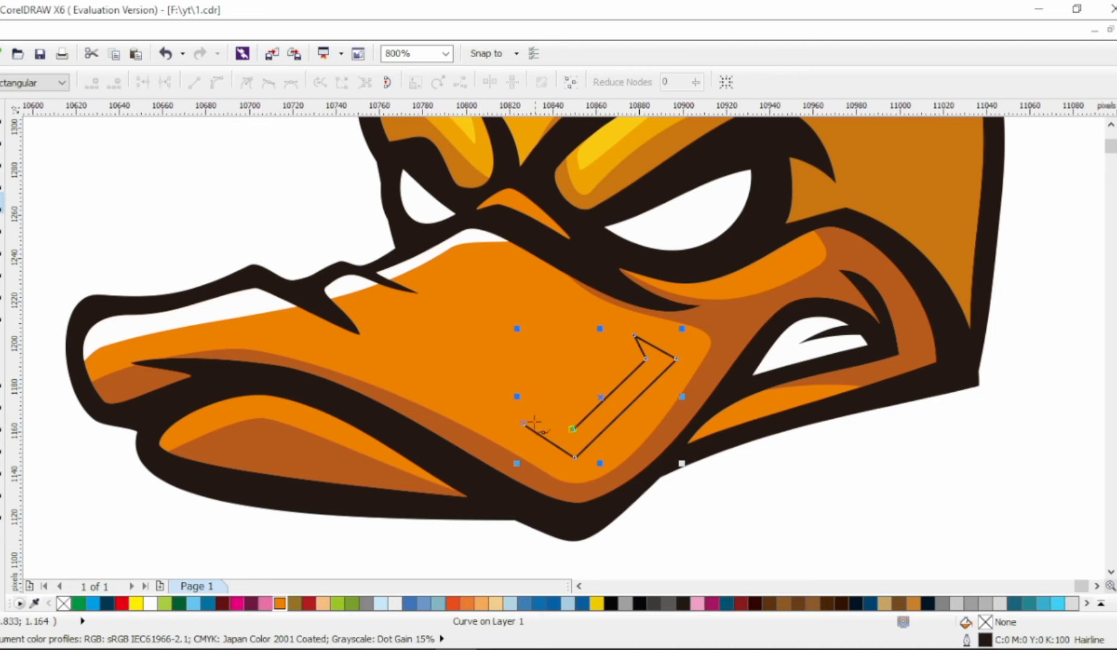
# Step: Curve the hooked beak highlight's inner and outer edges and taper both of its ends to points
pyautogui.moveTo(573, 426); pyautogui.dragTo(573, 434)
pyautogui.moveTo(647, 360)
pyautogui.mouseDown()
pyautogui.moveTo(656, 363)
pyautogui.moveTo(629, 376)
pyautogui.mouseUp()
pyautogui.moveTo(620, 421); pyautogui.dragTo(531, 433)
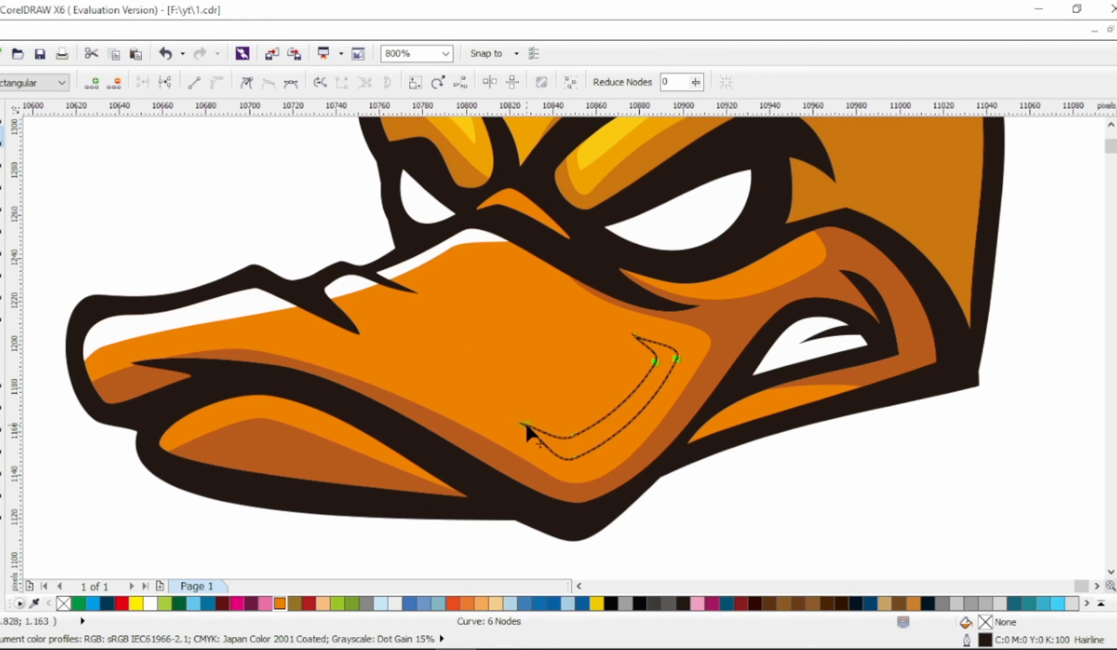
pyautogui.moveTo(568, 473)
pyautogui.mouseDown()
pyautogui.moveTo(620, 448)
pyautogui.moveTo(588, 434)
pyautogui.moveTo(648, 374)
pyautogui.moveTo(662, 399)
pyautogui.mouseUp()
pyautogui.moveTo(576, 454); pyautogui.dragTo(582, 458)
pyautogui.moveTo(661, 357); pyautogui.dragTo(636, 332)
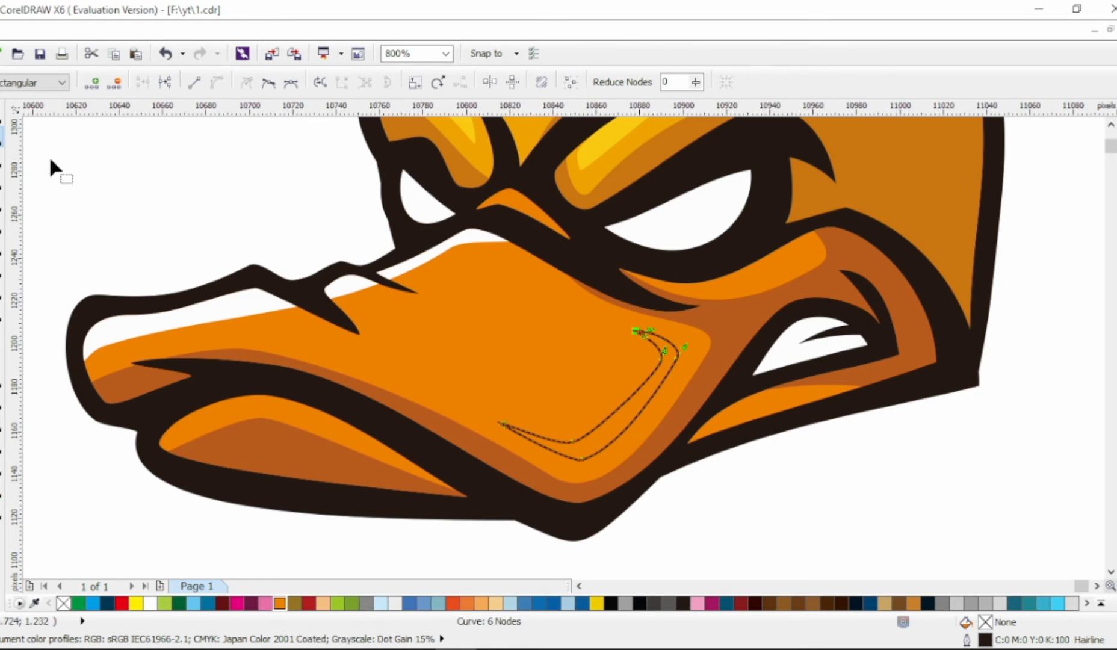
# Step: Give the hooked beak highlight a light orange fill and no outline
pyautogui.click(3, 114)
pyautogui.click(280, 603)
pyautogui.rightClick(63, 603)
pyautogui.doubleClick(985, 622)
pyautogui.moveTo(536, 255); pyautogui.dragTo(509, 236)
pyautogui.click(572, 451)
pyautogui.scroll(-2, 918, 426)
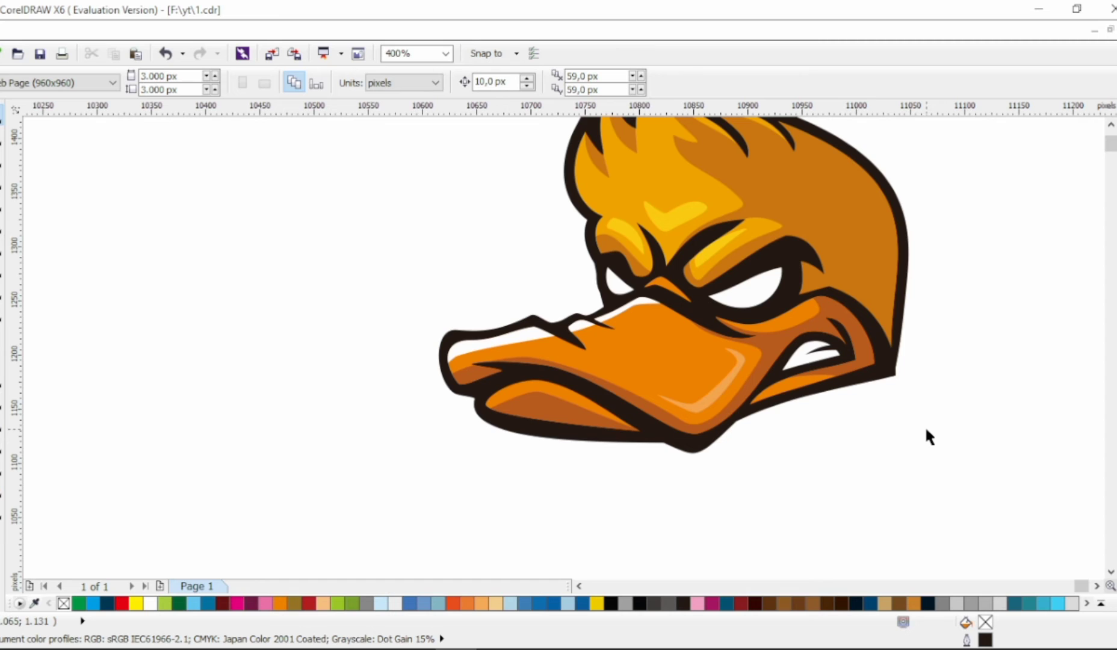
# Step: Draw a tall, slightly tilted oval about 49 × 110 px over the back edge of the head, filled red without an outline
pyautogui.scroll(-2, 918, 266)
pyautogui.scroll(2, 942, 180)
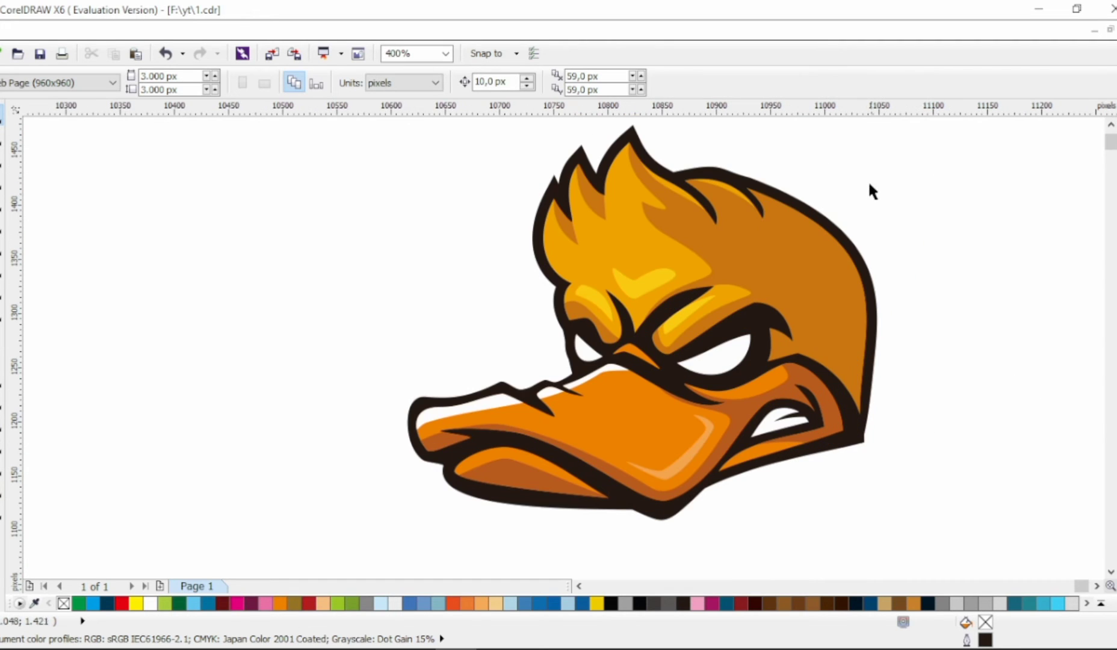
pyautogui.scroll(-1, 411, 280)
pyautogui.scroll(1, 522, 289)
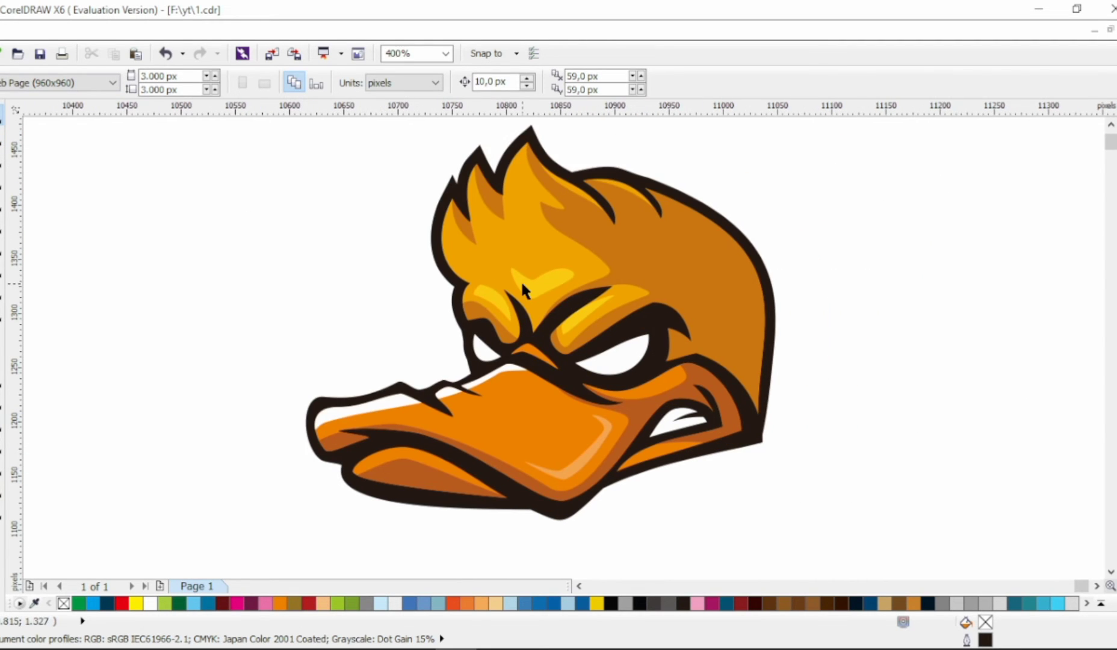
pyautogui.hscroll(2, 842, 370)
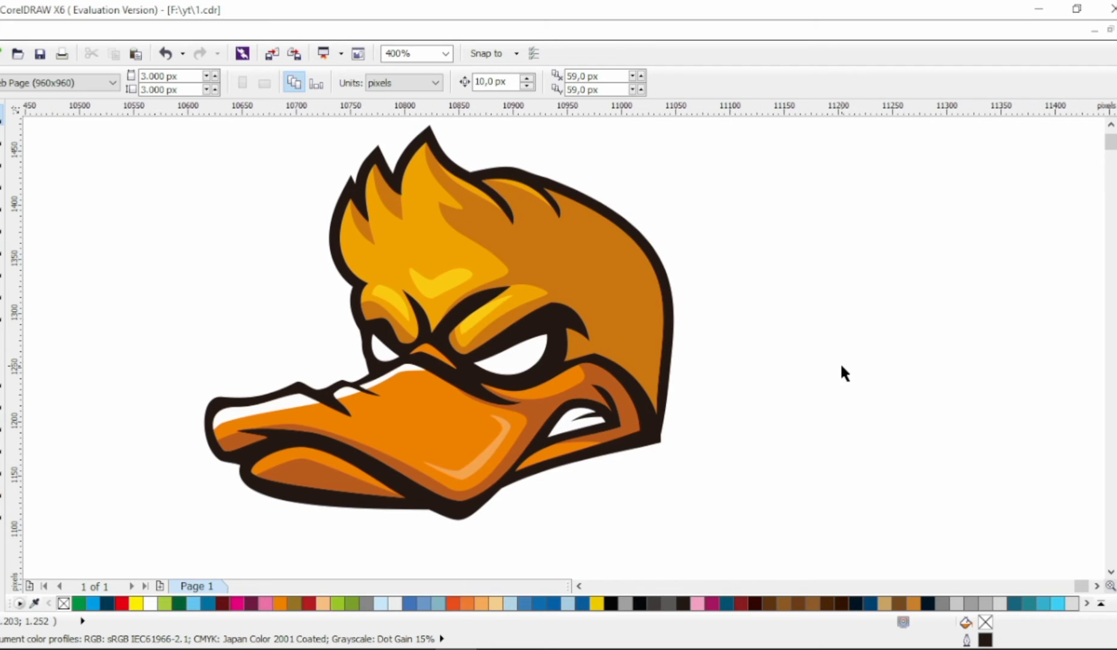
pyautogui.press('F10')
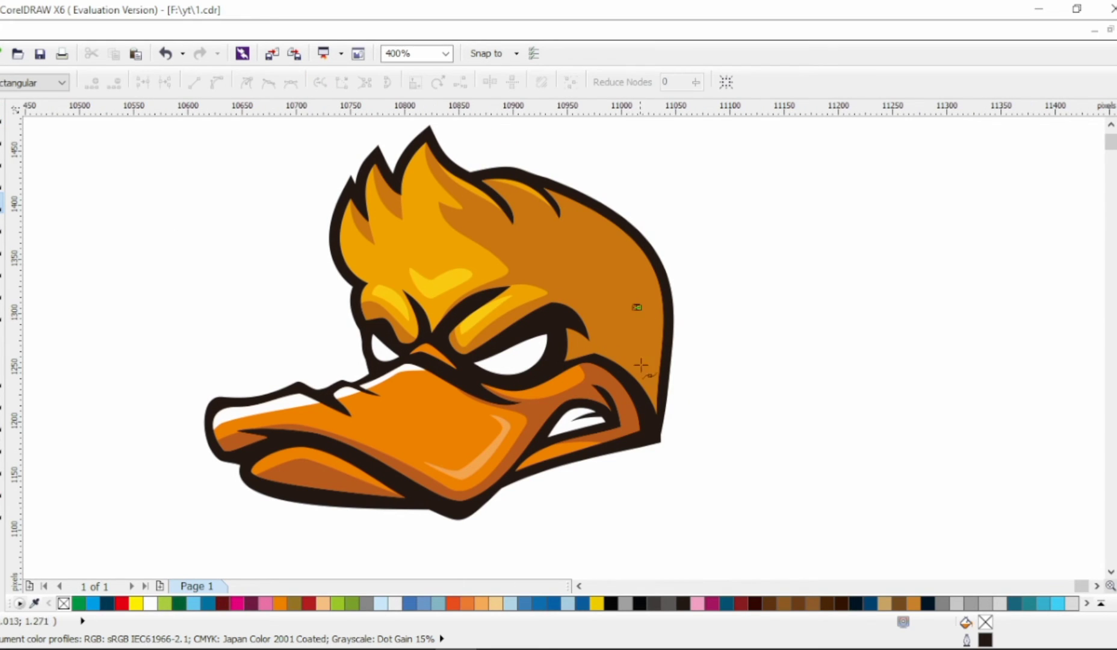
pyautogui.click(637, 307)
pyautogui.click(649, 358)
pyautogui.moveTo(649, 358); pyautogui.dragTo(679, 409)
pyautogui.press('space')
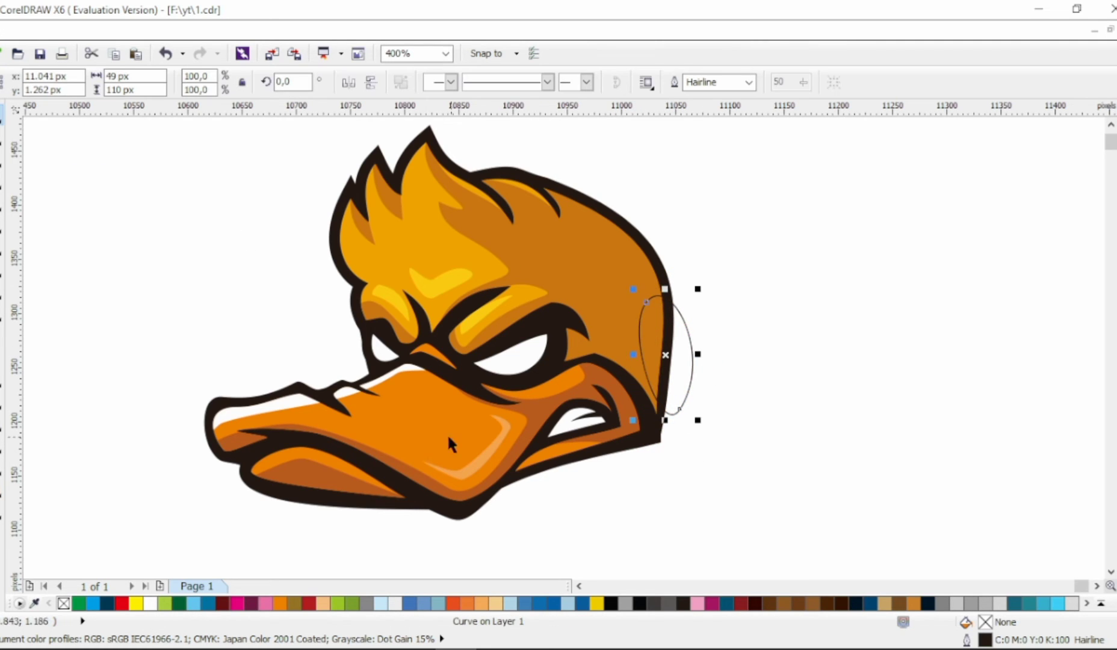
pyautogui.click(122, 602)
pyautogui.rightClick(64, 603)
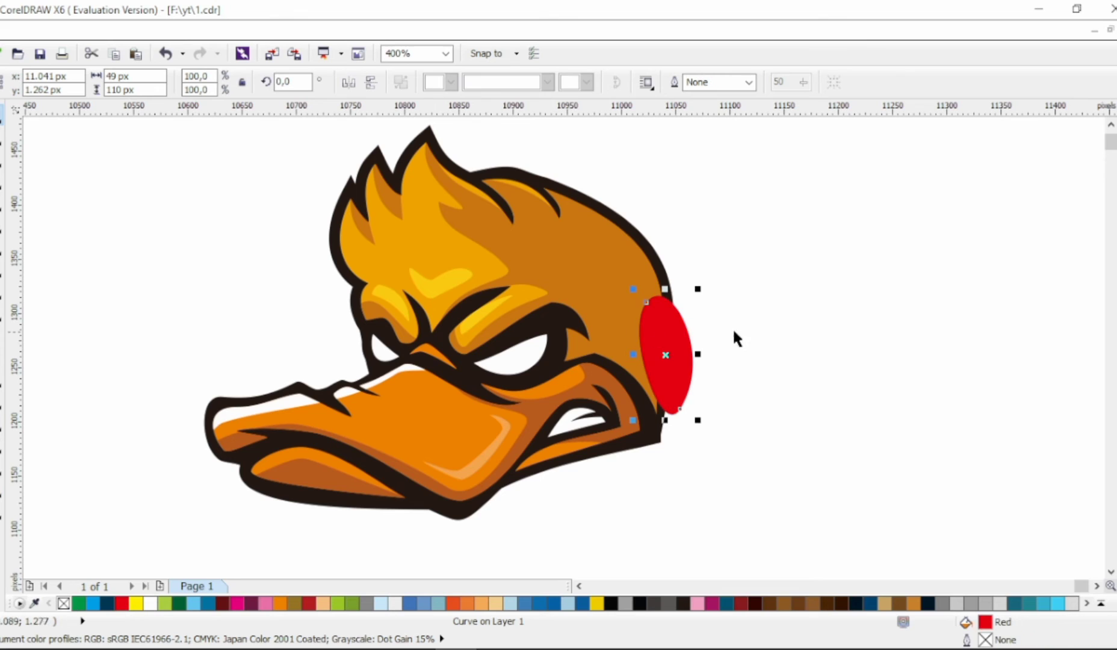
# Step: Place an enlarged black copy of the oval, about 59 × 132 px, behind the red one
pyautogui.moveTo(678, 321); pyautogui.dragTo(711, 277)
pyautogui.moveTo(772, 258); pyautogui.dragTo(656, 396)
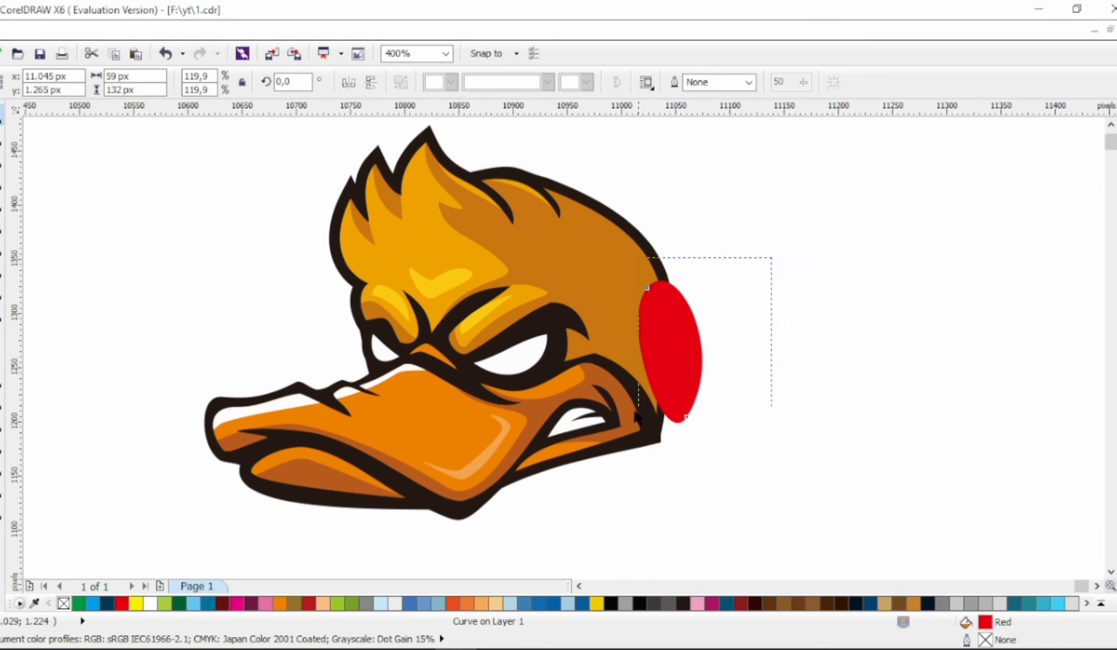
pyautogui.hotkey('ctrl', 'z')
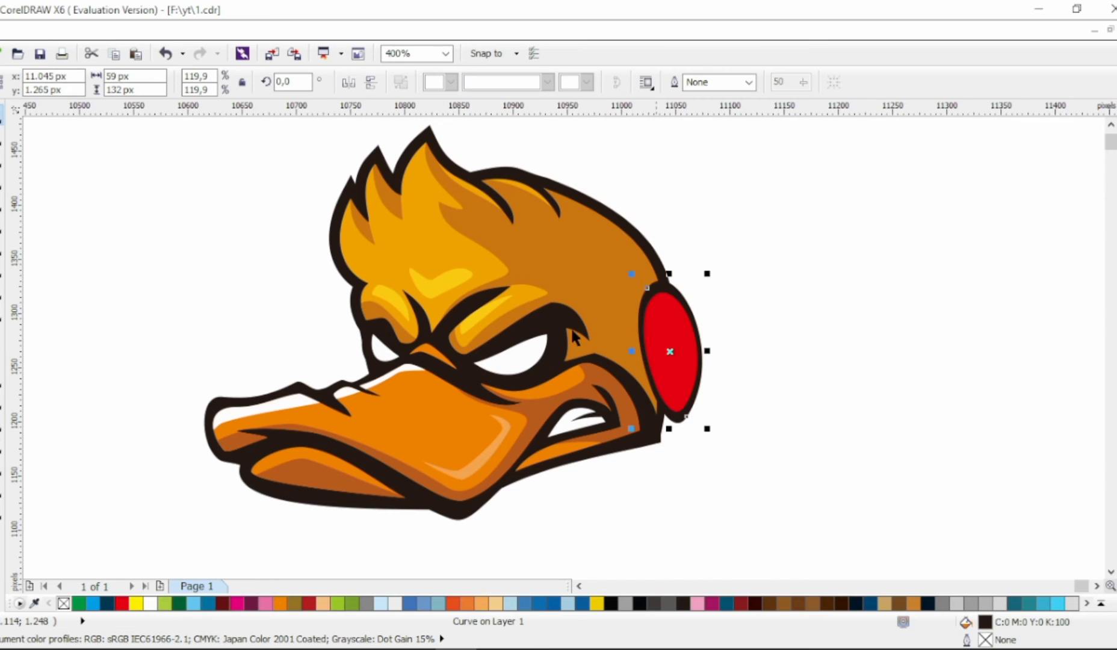
# Step: Offset the large black oval toward the face and give the red oval a narrower black rim about 52 × 100 px
pyautogui.press('F10')
pyautogui.click(680, 421)
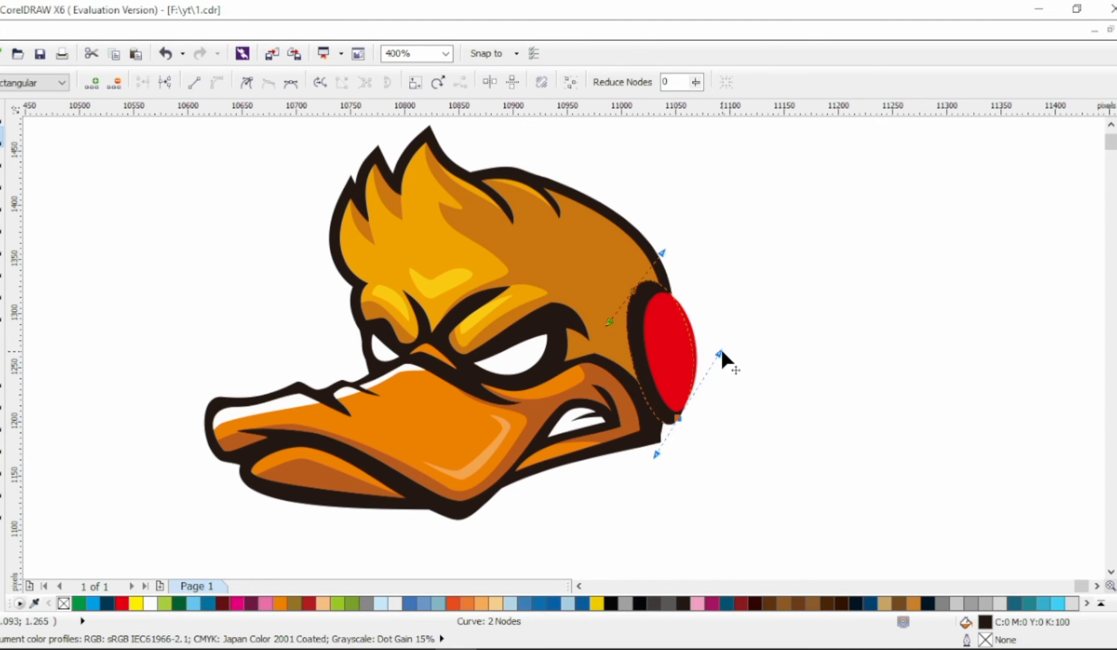
pyautogui.press('space')
pyautogui.click(678, 322)
pyautogui.moveTo(700, 285)
pyautogui.mouseDown()
pyautogui.moveTo(697, 299)
pyautogui.moveTo(709, 284)
pyautogui.moveTo(702, 301)
pyautogui.mouseUp()
pyautogui.click(700, 349)
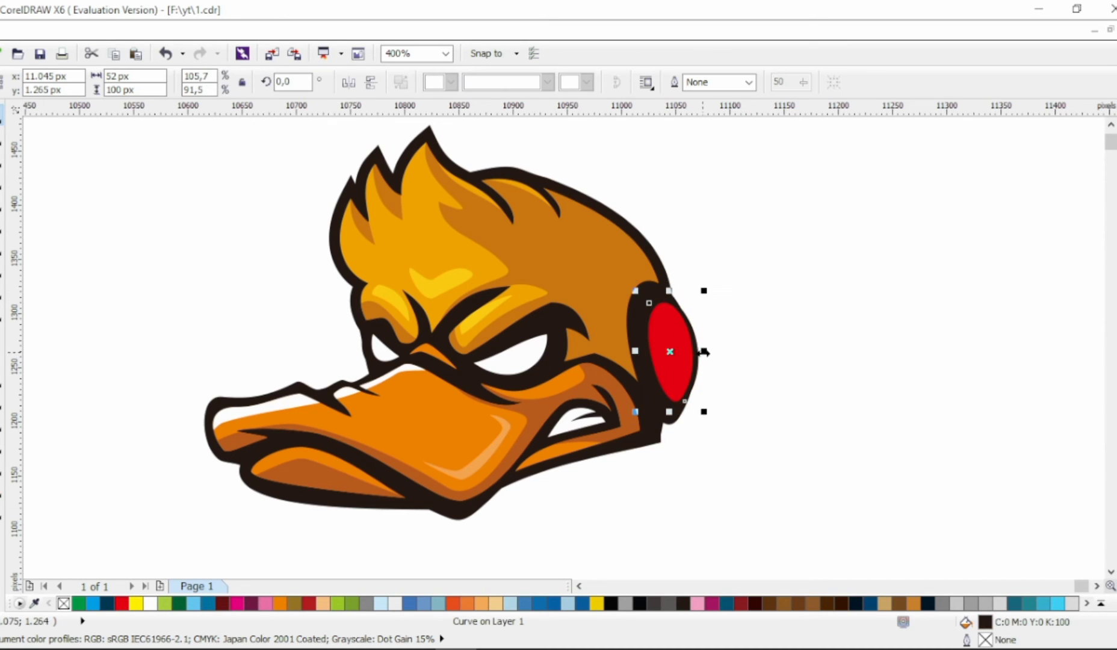
# Step: Shift the red oval toward the rear of the black ear cup and shrink it slightly
pyautogui.click(683, 340)
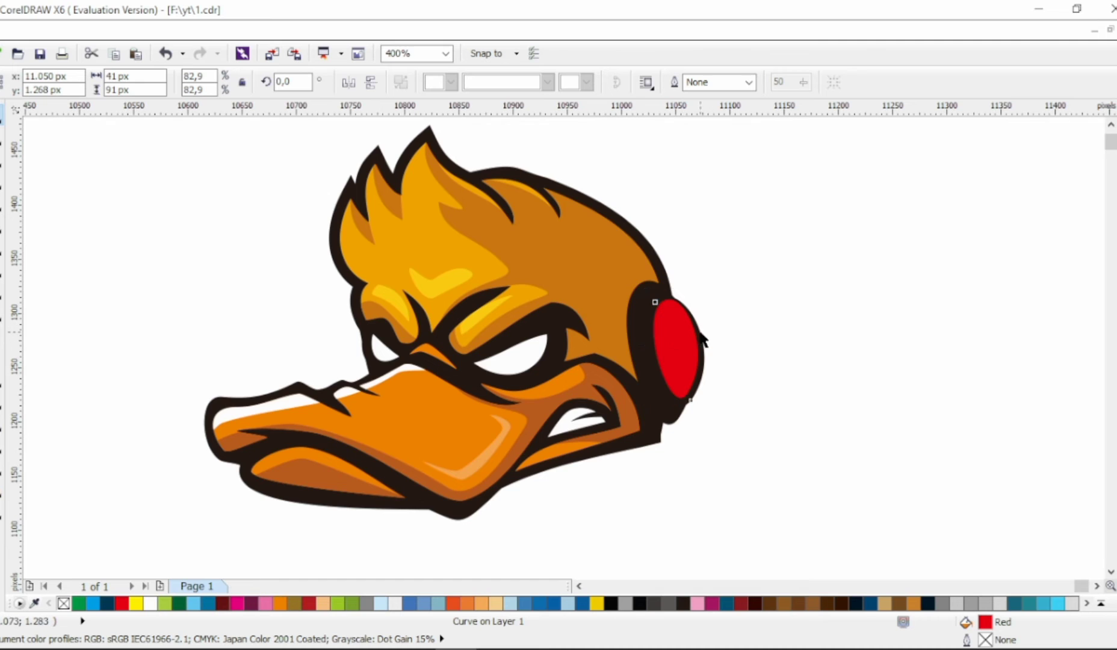
pyautogui.moveTo(704, 297); pyautogui.dragTo(697, 357)
pyautogui.press('Escape')
# Step: Draw a closed four-node shape over the lower part of the red oval and bow its upper edge downward
pyautogui.click(636, 348)
pyautogui.click(703, 328)
pyautogui.click(733, 368)
pyautogui.click(662, 442)
pyautogui.click(636, 347)
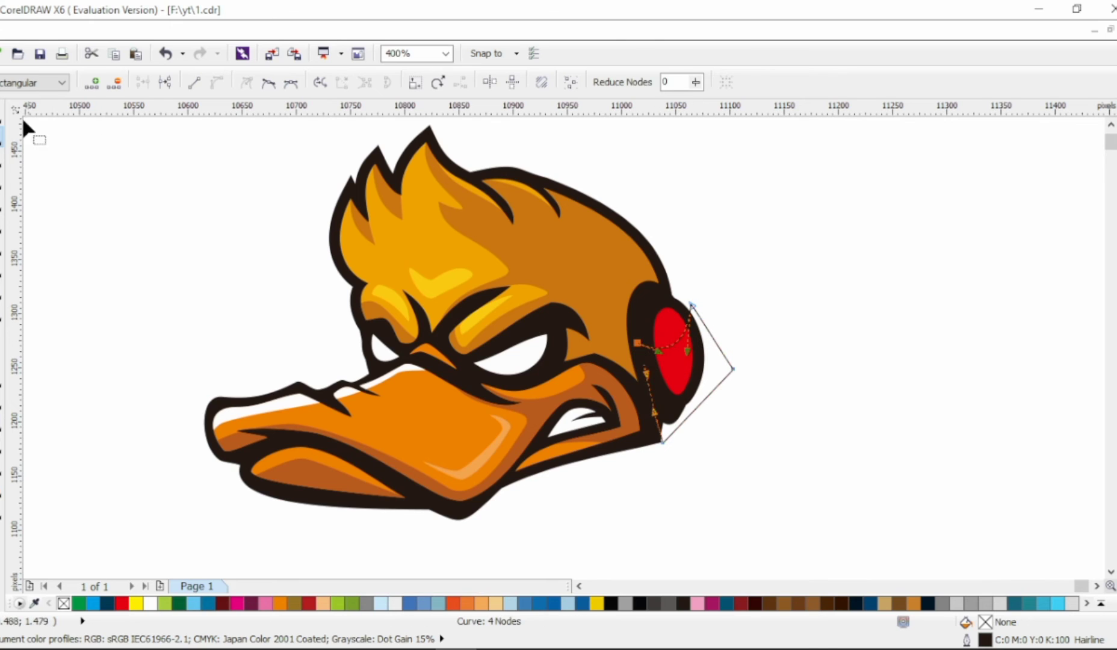
pyautogui.press('space')
# Step: Use the shape to cut two shading bands into the red oval, dark red in the middle and maroon at its lower end
pyautogui.press('Tab')
pyautogui.moveTo(714, 369); pyautogui.dragTo(718, 388)
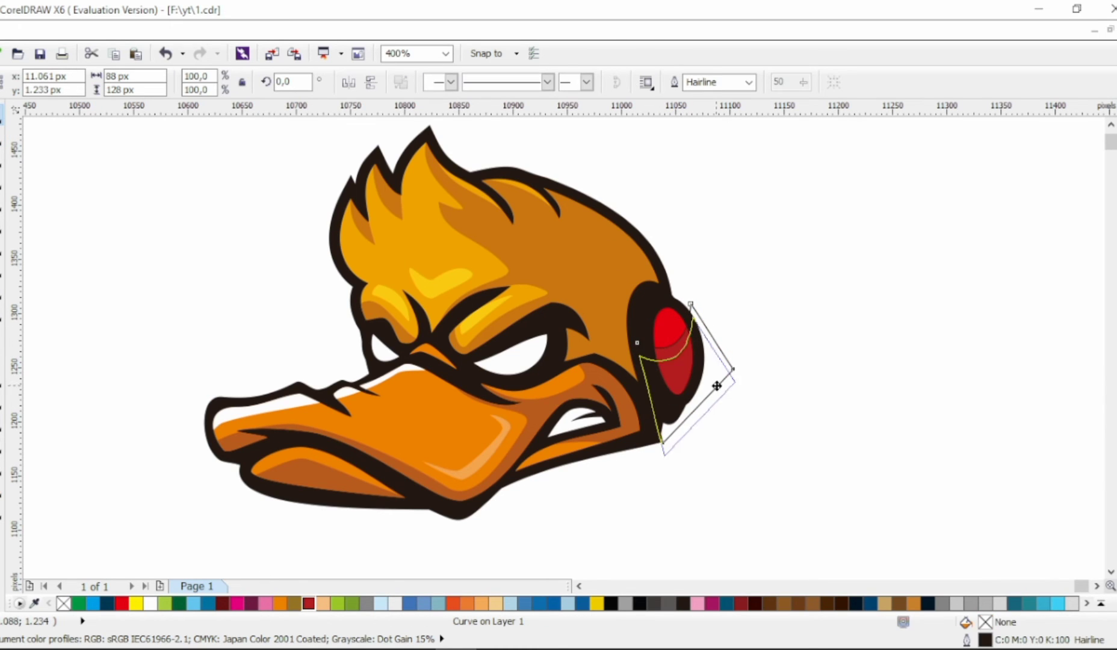
pyautogui.keyDown('shift'); pyautogui.click(674, 361); pyautogui.keyUp('shift')
pyautogui.click(785, 380)
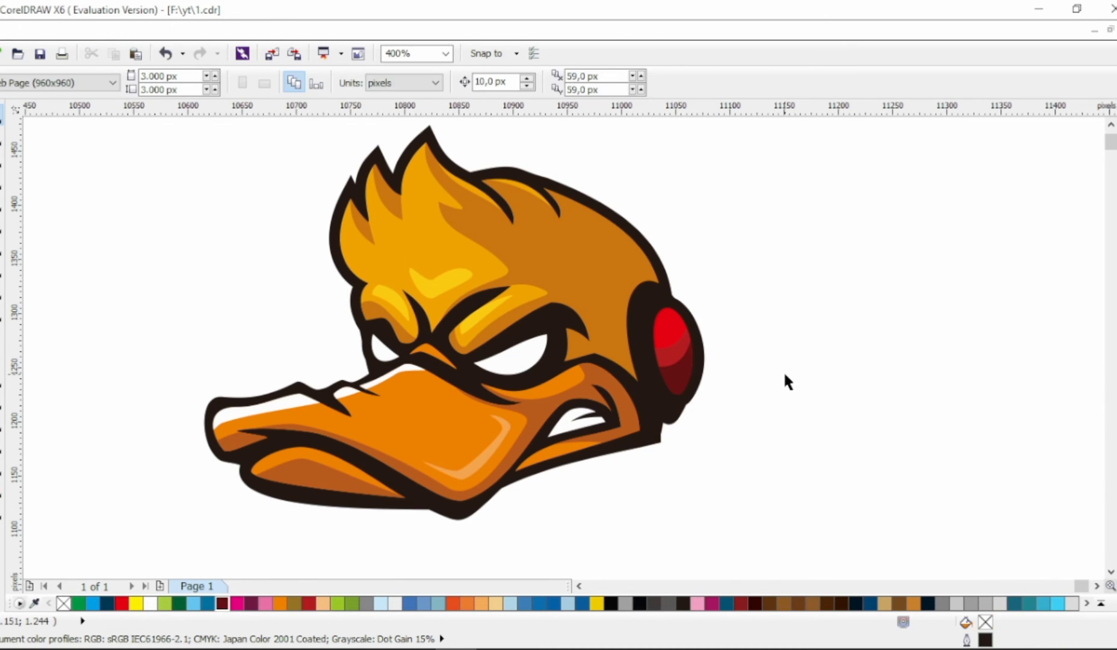
# Step: Remove the large rear black oval and widen the remaining black rim to about 61 × 100 px
pyautogui.press('space')
pyautogui.click(4, 126)
pyautogui.click(618, 274)
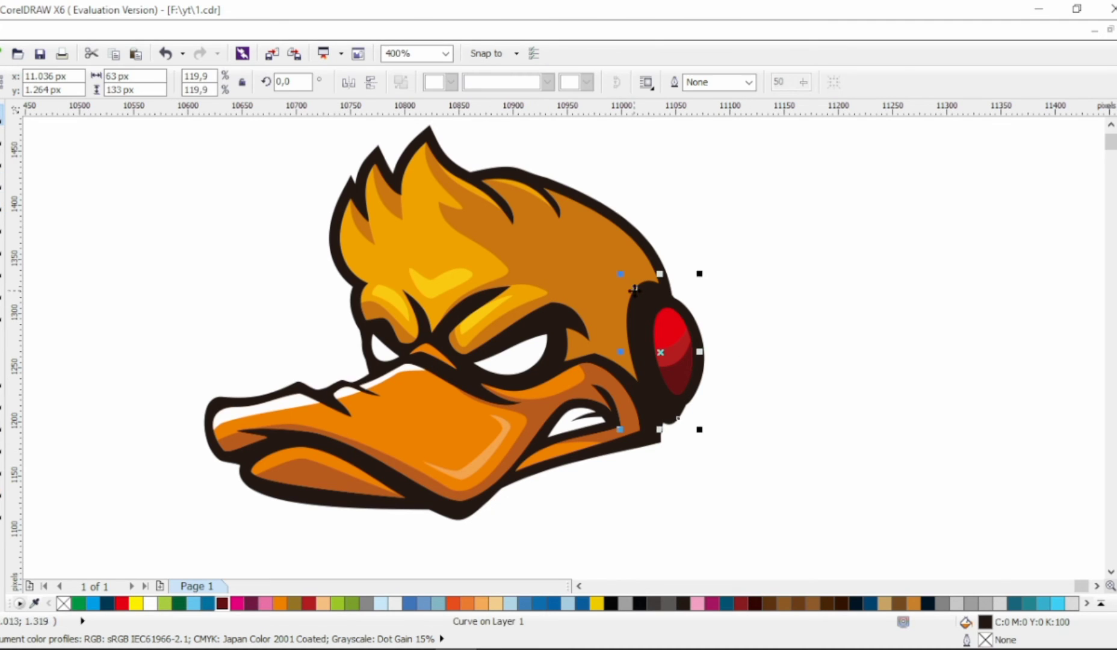
pyautogui.click(644, 304)
pyautogui.moveTo(641, 290)
pyautogui.mouseDown()
pyautogui.moveTo(618, 276)
pyautogui.moveTo(641, 290)
pyautogui.mouseUp()
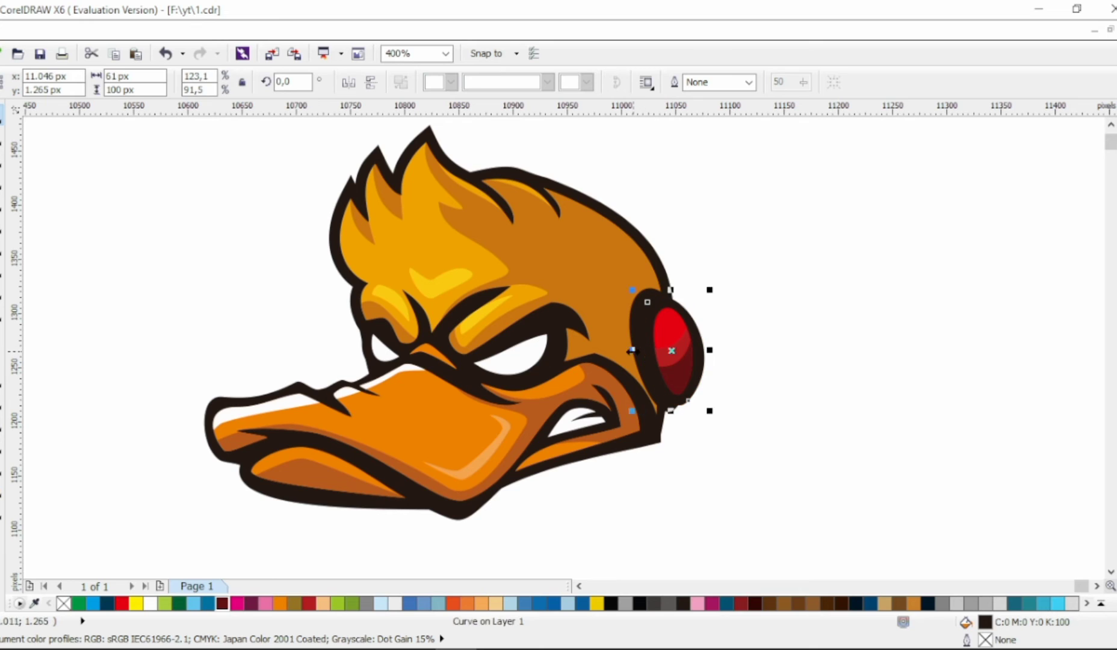
pyautogui.click(152, 205)
pyautogui.press('space')
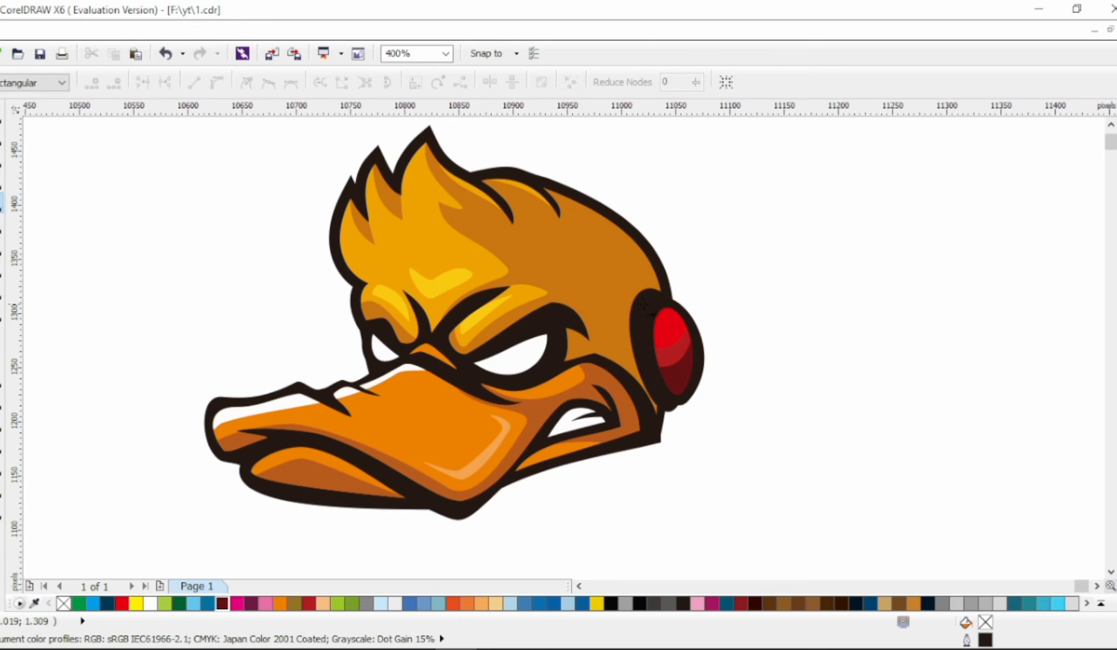
# Step: Place an enlarged 69 × 136 px copy of the black oval behind the ear cup, offset toward the face, and fill it dark red
pyautogui.press('space')
pyautogui.click(637, 302)
pyautogui.moveTo(637, 302); pyautogui.dragTo(624, 271)
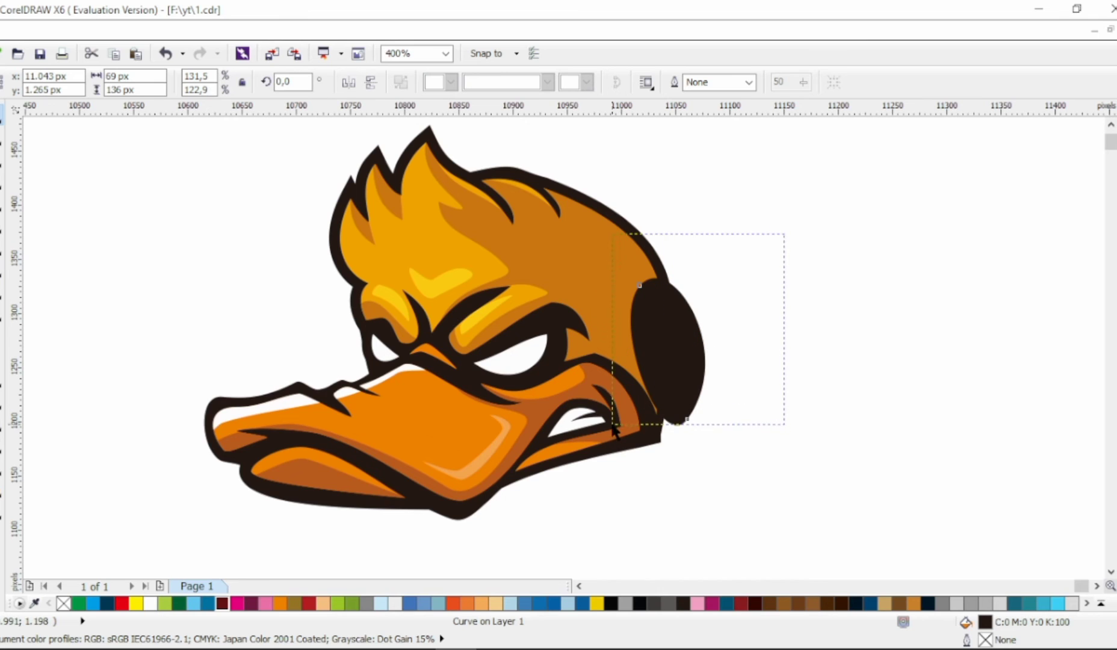
pyautogui.moveTo(612, 428); pyautogui.dragTo(612, 428)
pyautogui.hotkey('ctrl', 'pagedown')
pyautogui.press('Escape')
pyautogui.click(680, 362)
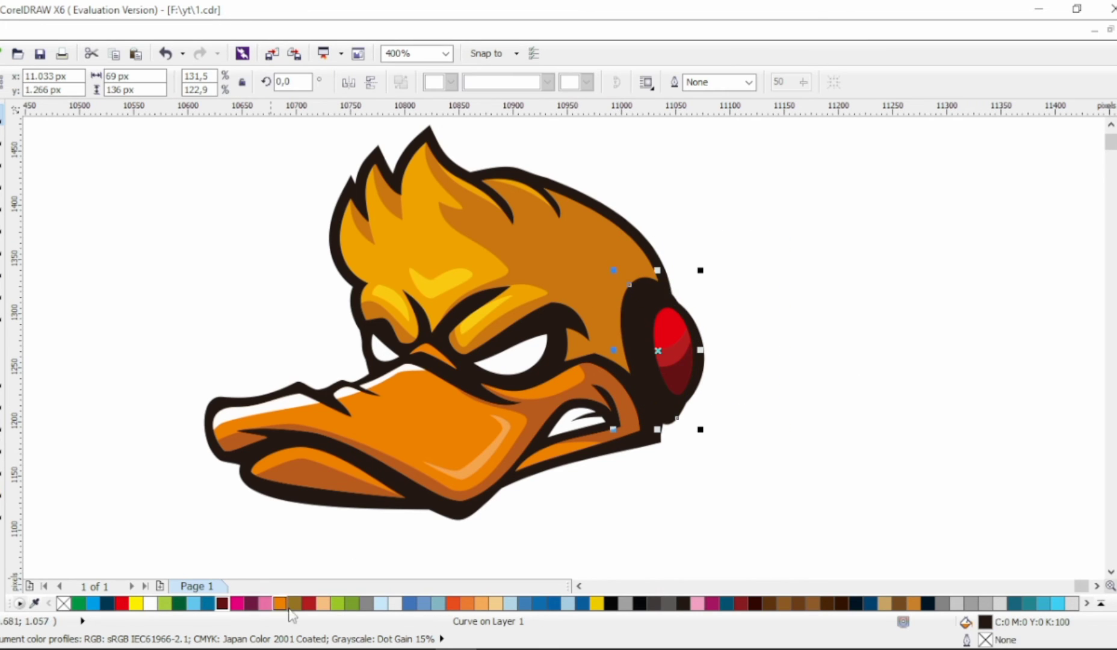
pyautogui.click(308, 603)
# Step: Add a larger copy of the dark red oval, about 79 × 143 px, behind it and fill it black
pyautogui.click(747, 442)
pyautogui.click(696, 386)
pyautogui.moveTo(657, 270); pyautogui.dragTo(708, 267)
pyautogui.press('Escape')
pyautogui.moveTo(787, 241); pyautogui.dragTo(598, 437)
pyautogui.click(806, 402)
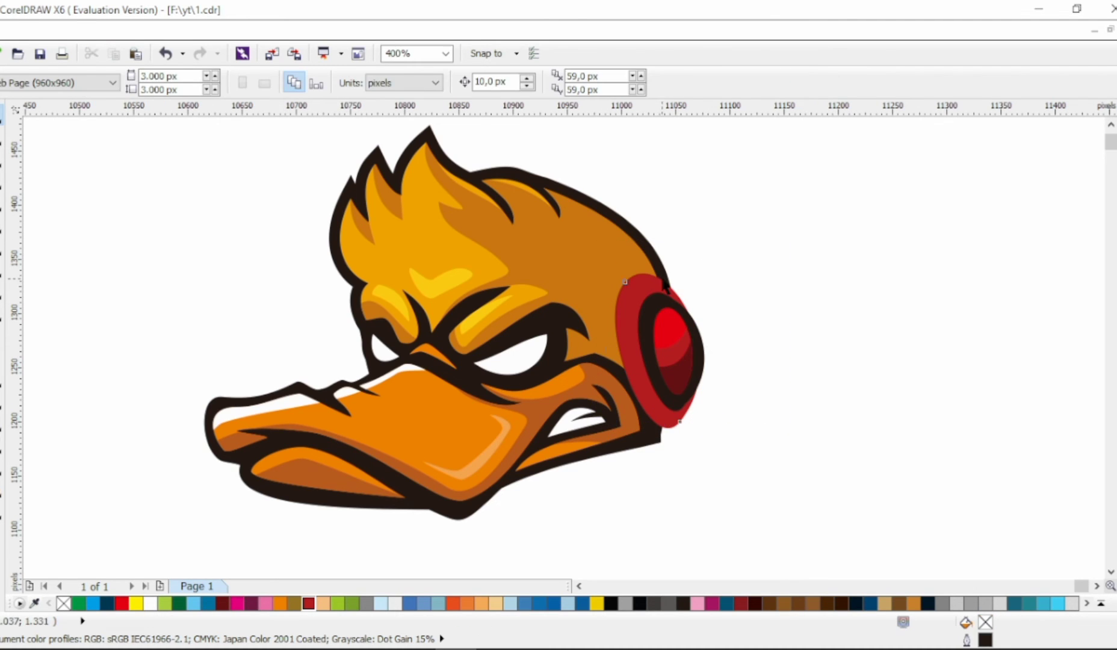
pyautogui.press('Tab')
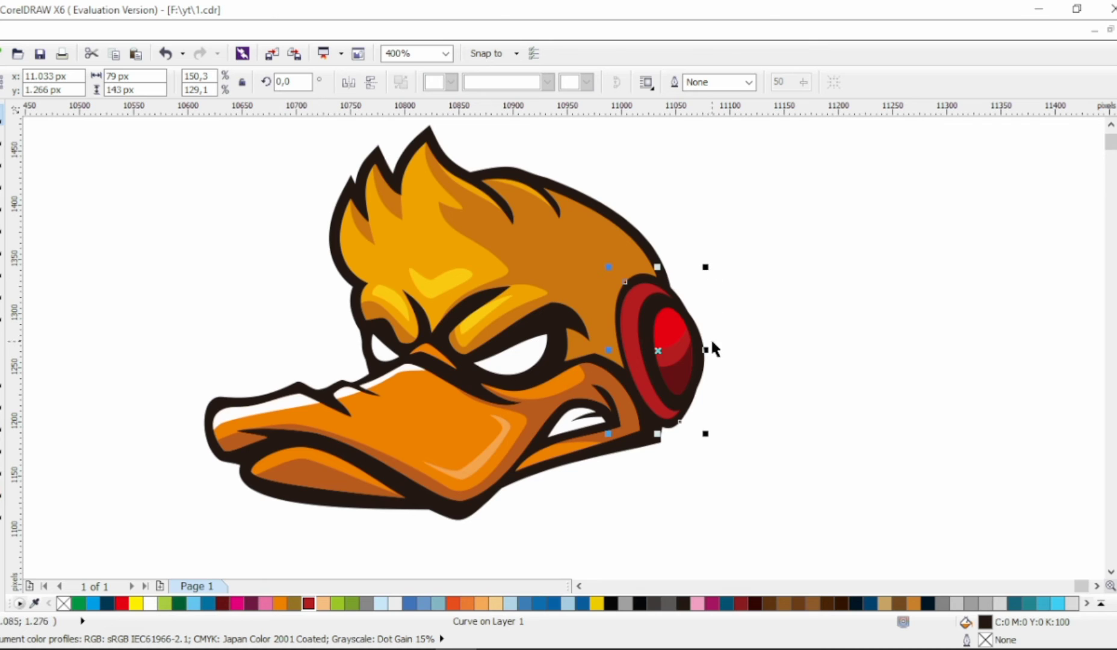
# Step: Shift the large black oval outward past the rear of the ear cup to thicken its outer edge
pyautogui.moveTo(709, 348); pyautogui.dragTo(710, 348)
pyautogui.moveTo(667, 269); pyautogui.dragTo(686, 274)
pyautogui.click(725, 340)
pyautogui.hscroll(-1, 725, 341)
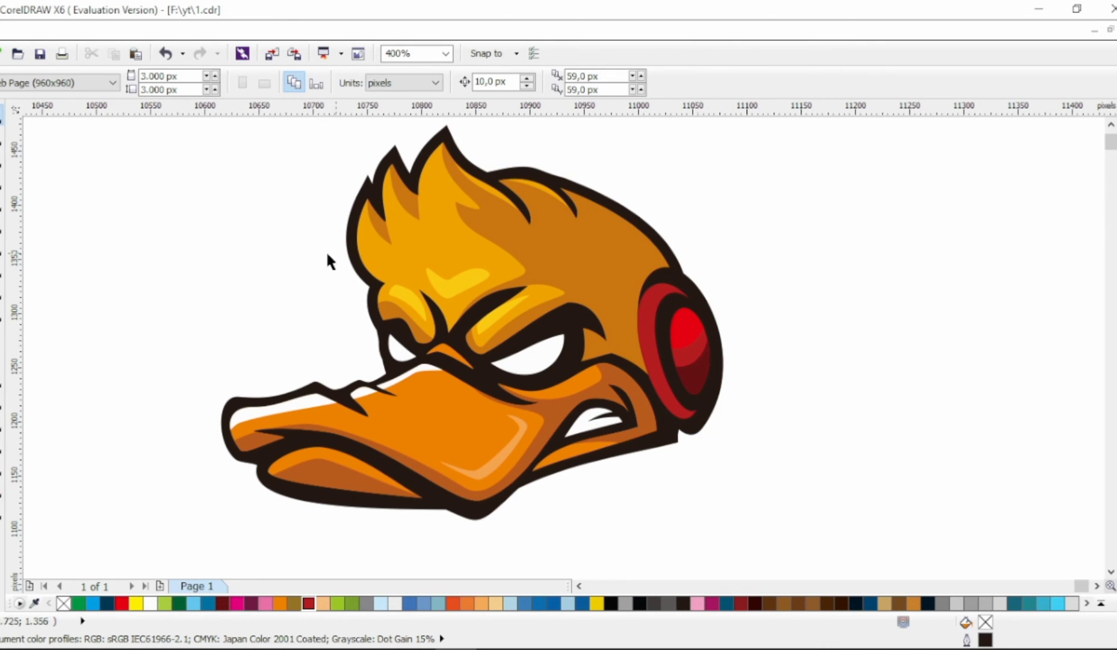
# Step: Add a 69 × 125 px copy of the dark red oval, offset toward the face, and fill it red
pyautogui.click(630, 319)
pyautogui.moveTo(840, 237); pyautogui.dragTo(626, 486)
pyautogui.click(911, 427)
pyautogui.click(631, 341)
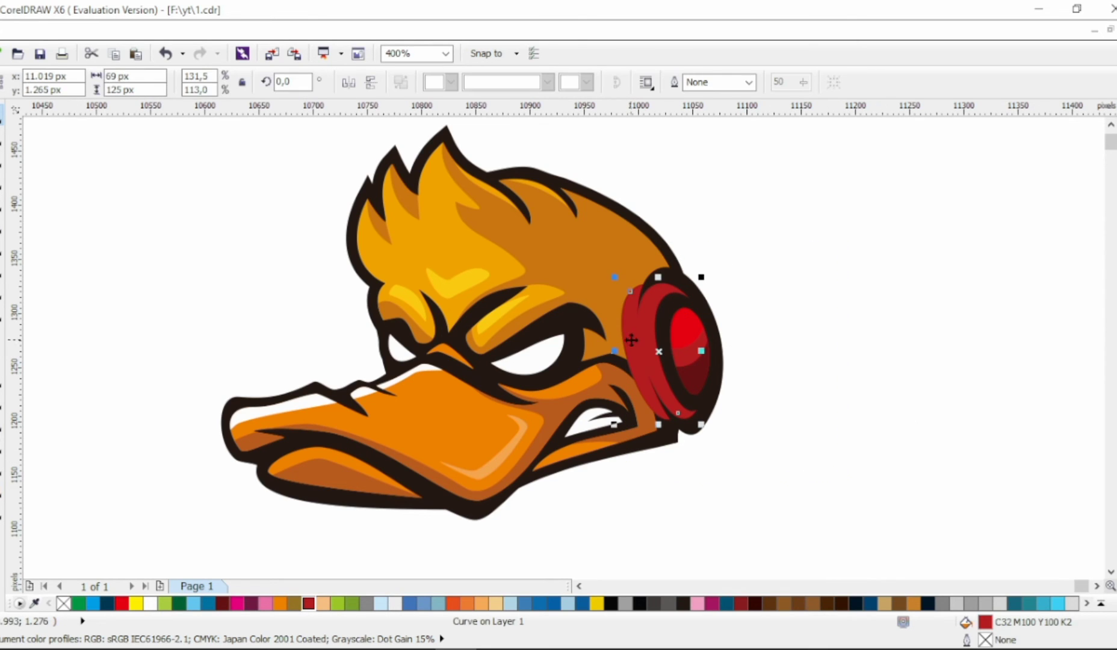
pyautogui.click(122, 603)
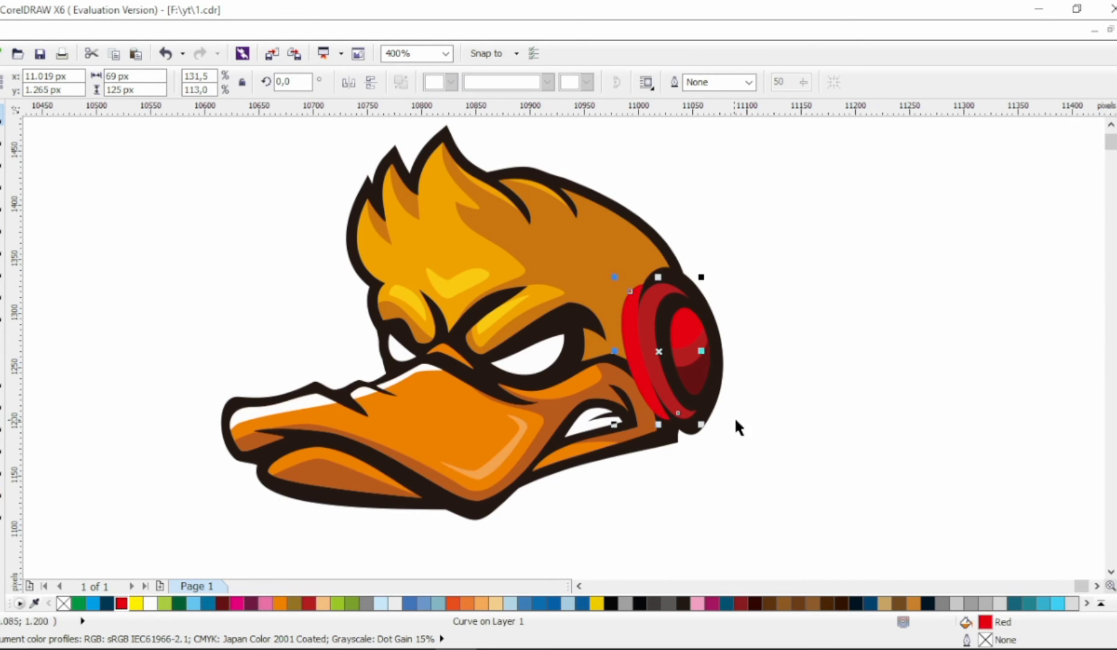
# Step: Bring the red cushion behind the dark red ring and reshape its upper end to follow the ring's top
pyautogui.click(725, 426)
pyautogui.moveTo(772, 269); pyautogui.dragTo(617, 458)
pyautogui.click(631, 361)
pyautogui.press('F10')
pyautogui.scroll(1, 693, 314)
pyautogui.moveTo(620, 259); pyautogui.dragTo(632, 248)
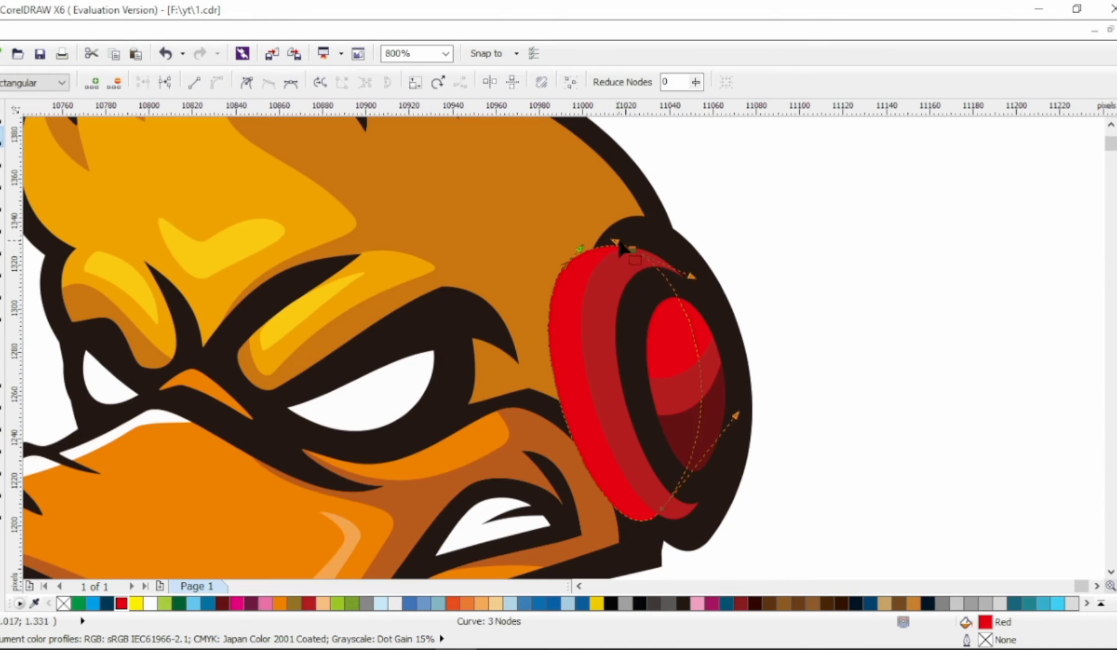
# Step: Fit the red cushion's lower end to the dark red ring and bulge its front edge toward the face
pyautogui.doubleClick(662, 513)
pyautogui.moveTo(664, 523); pyautogui.dragTo(681, 513)
pyautogui.click(643, 523)
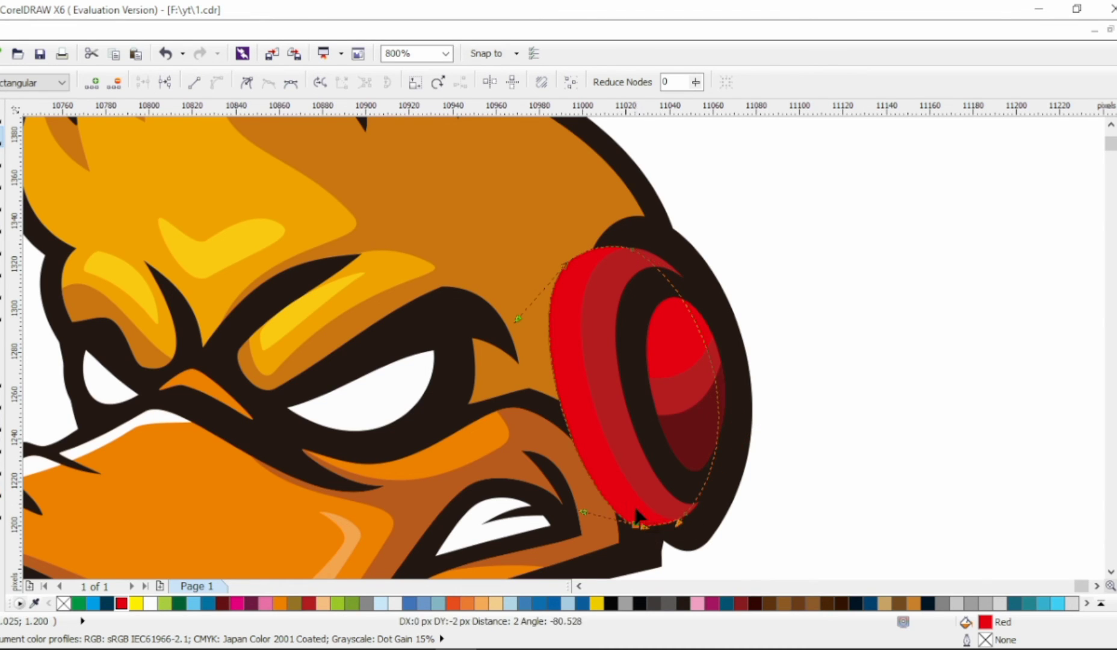
pyautogui.keyDown('shift'); pyautogui.click(632, 533); pyautogui.keyUp('shift')
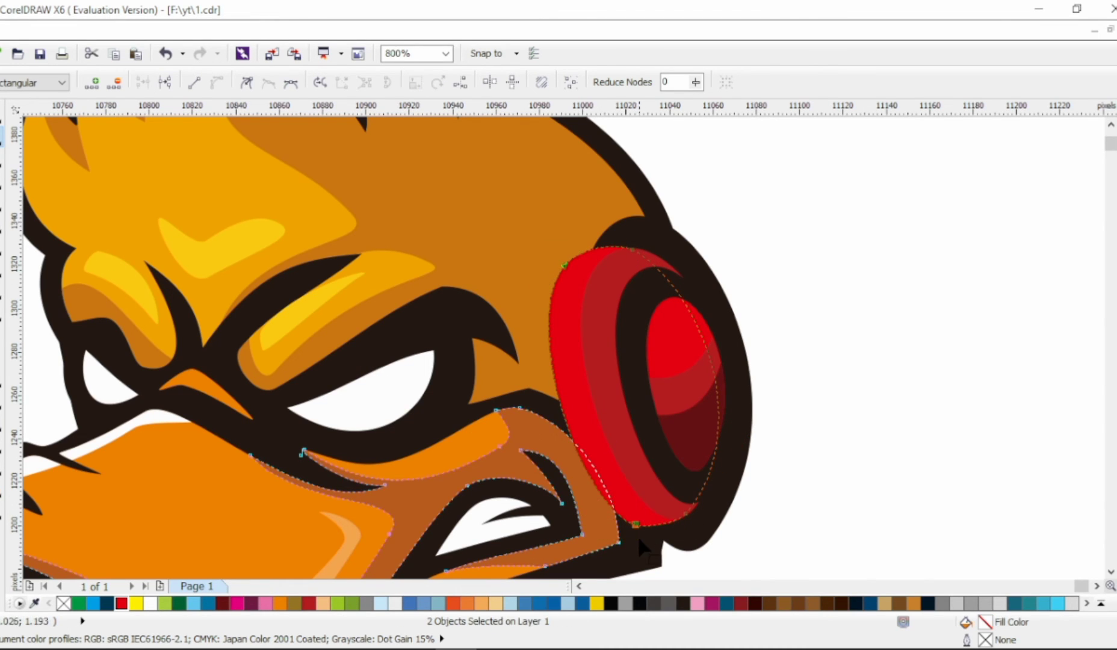
pyautogui.moveTo(568, 283); pyautogui.dragTo(561, 284)
pyautogui.press('space')
pyautogui.click(826, 290)
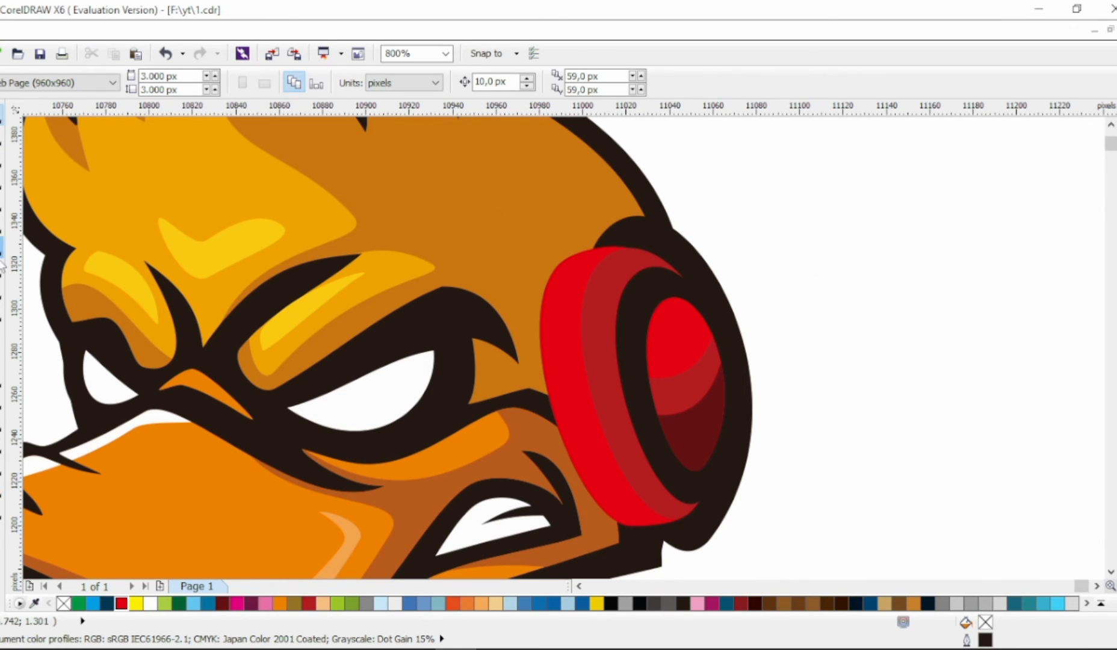
# Step: Draw a closed six-node headband outline from behind the hair tuft over the head down to the ear cup
pyautogui.press('space')
pyautogui.scroll(-1, 485, 292)
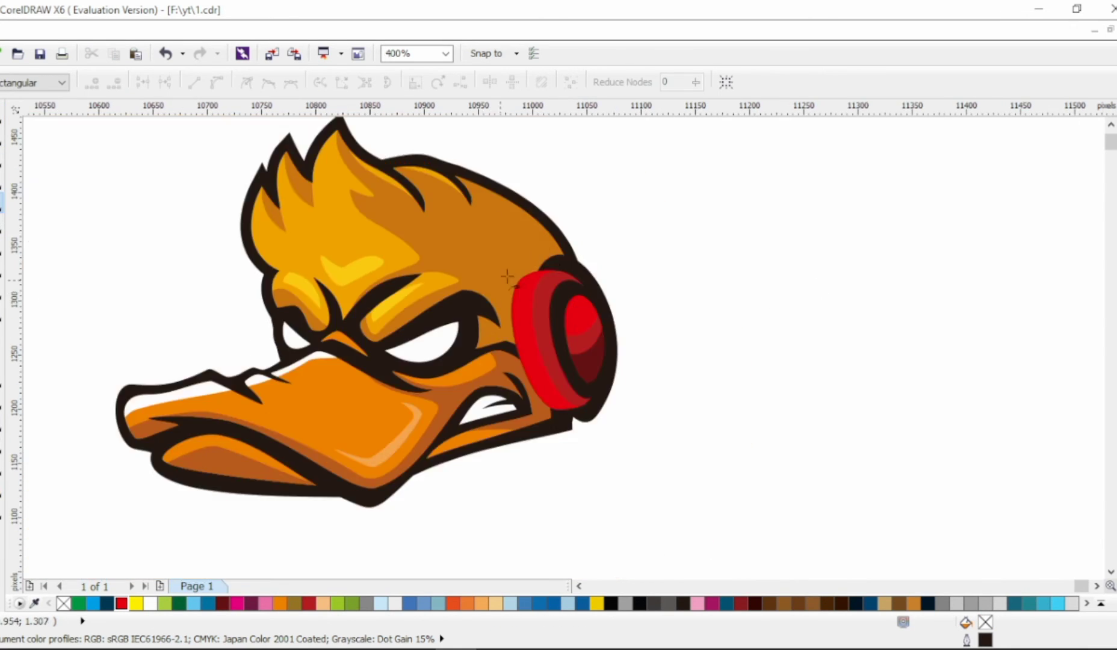
pyautogui.click(441, 144)
pyautogui.click(355, 153)
pyautogui.click(518, 289)
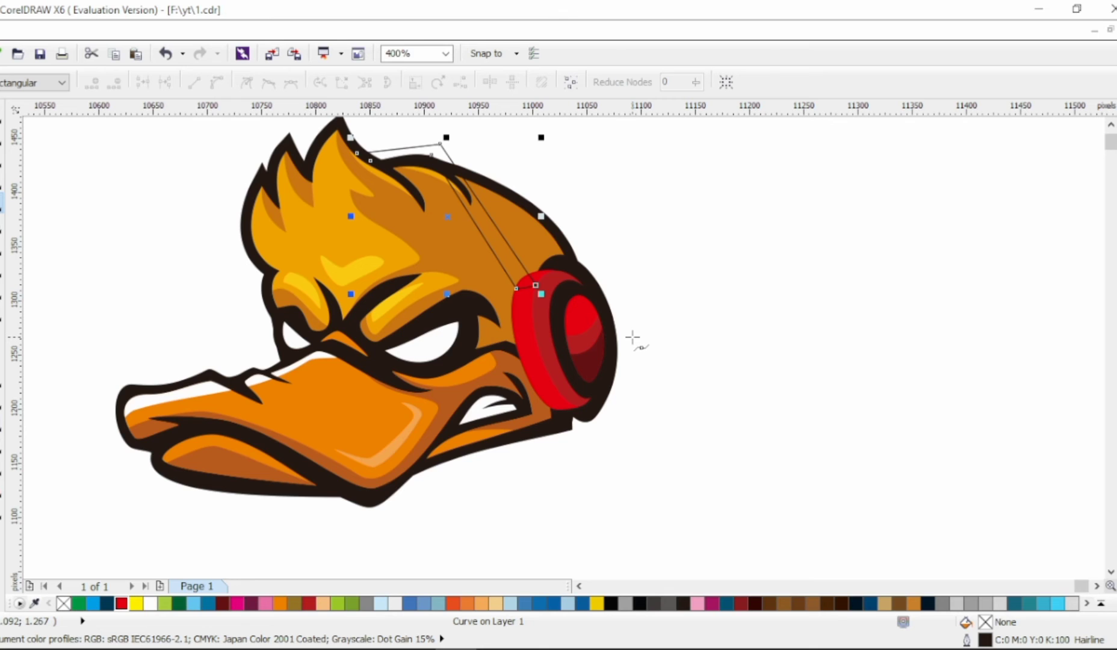
# Step: Curve the headband's long edges and fill it dark red, C32 M100 Y100 K2, without an outline
pyautogui.press('F10')
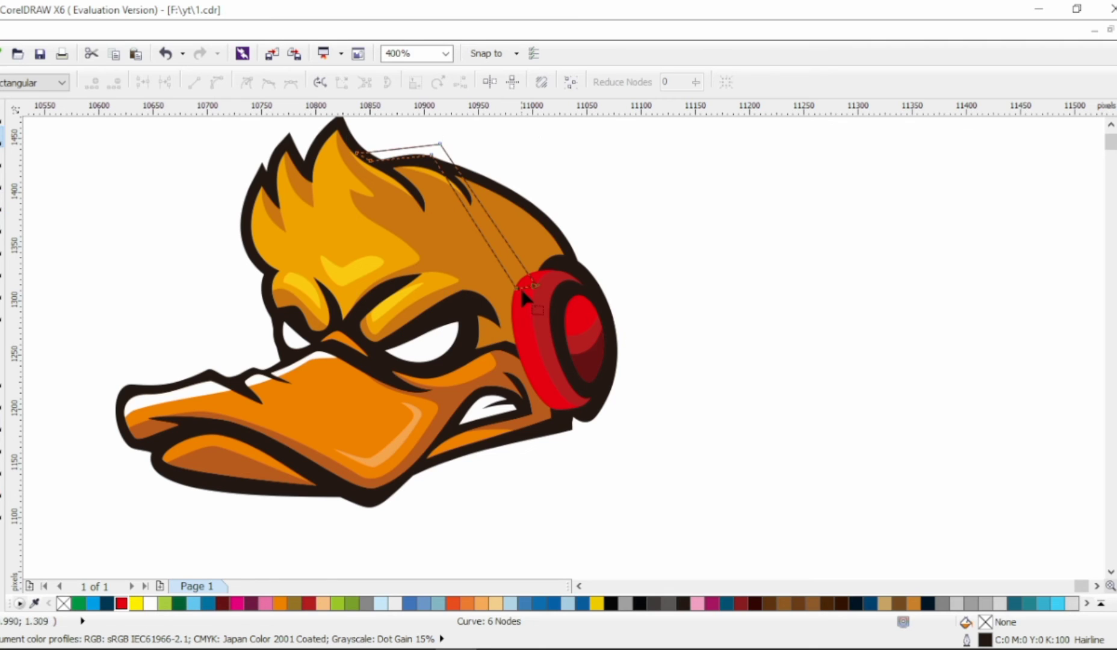
pyautogui.click(483, 219)
pyautogui.moveTo(489, 215)
pyautogui.mouseDown()
pyautogui.moveTo(477, 216)
pyautogui.moveTo(491, 210)
pyautogui.mouseUp()
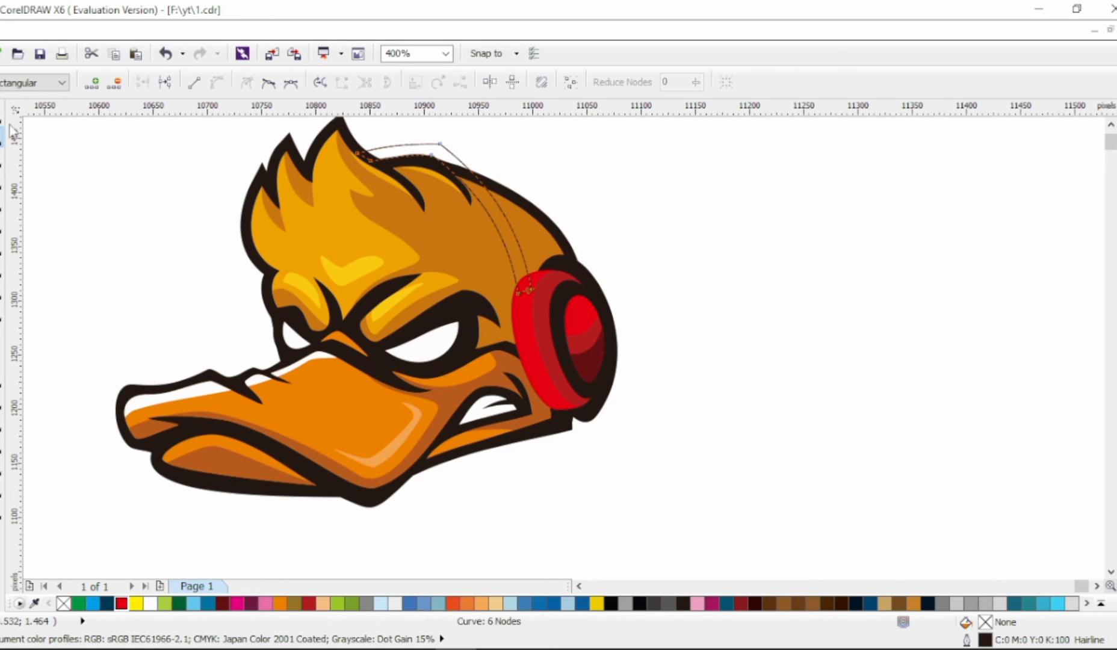
pyautogui.press('space')
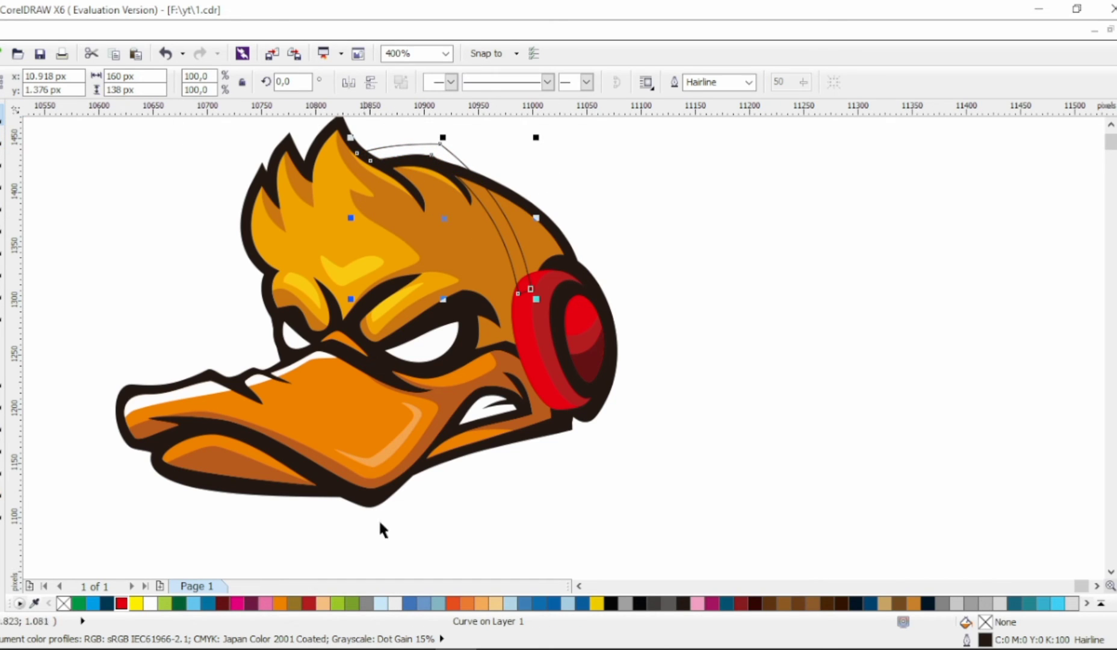
pyautogui.click(308, 603)
pyautogui.rightClick(64, 604)
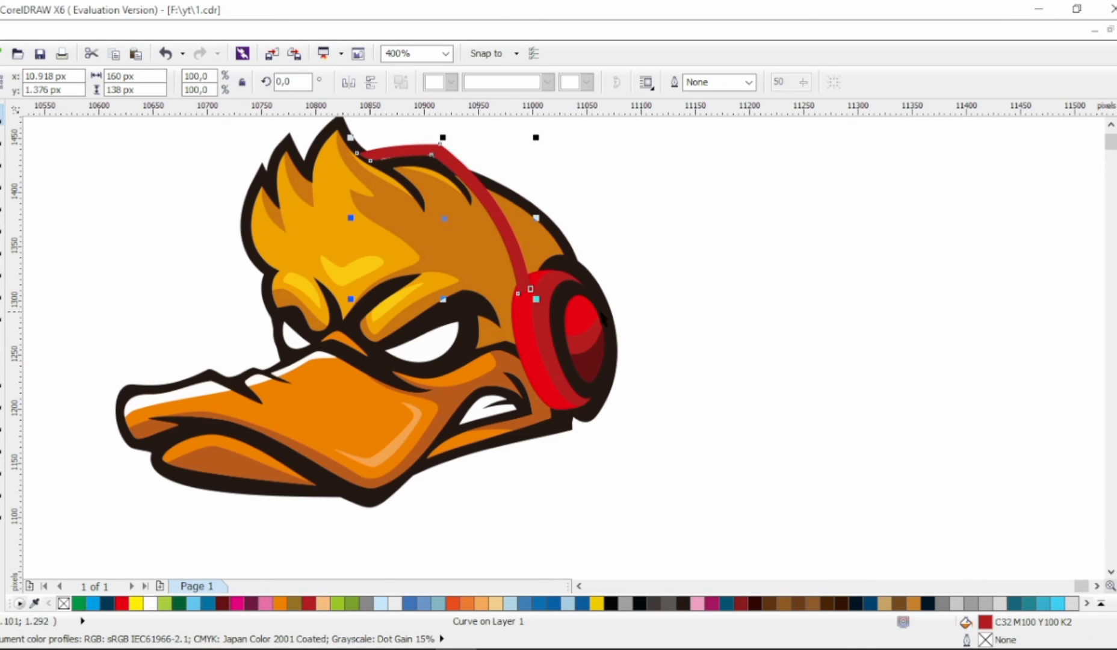
# Step: Round off the dark red headband's lower end where it meets the ear cup
pyautogui.scroll(1, 543, 294)
pyautogui.press('space')
pyautogui.click(514, 282)
pyautogui.moveTo(494, 286); pyautogui.dragTo(499, 281)
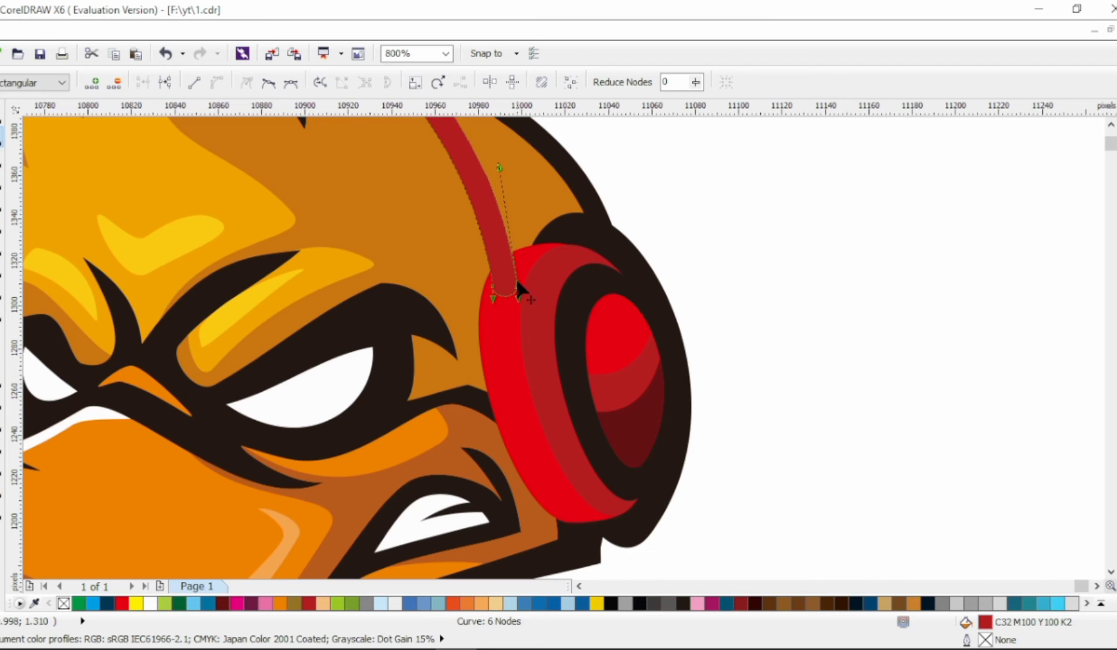
# Step: Add a curved three-node shading strip along the headband's rear edge and fill it C53 M100 Y100 K41
pyautogui.click(516, 281)
pyautogui.scroll(-1, 528, 255)
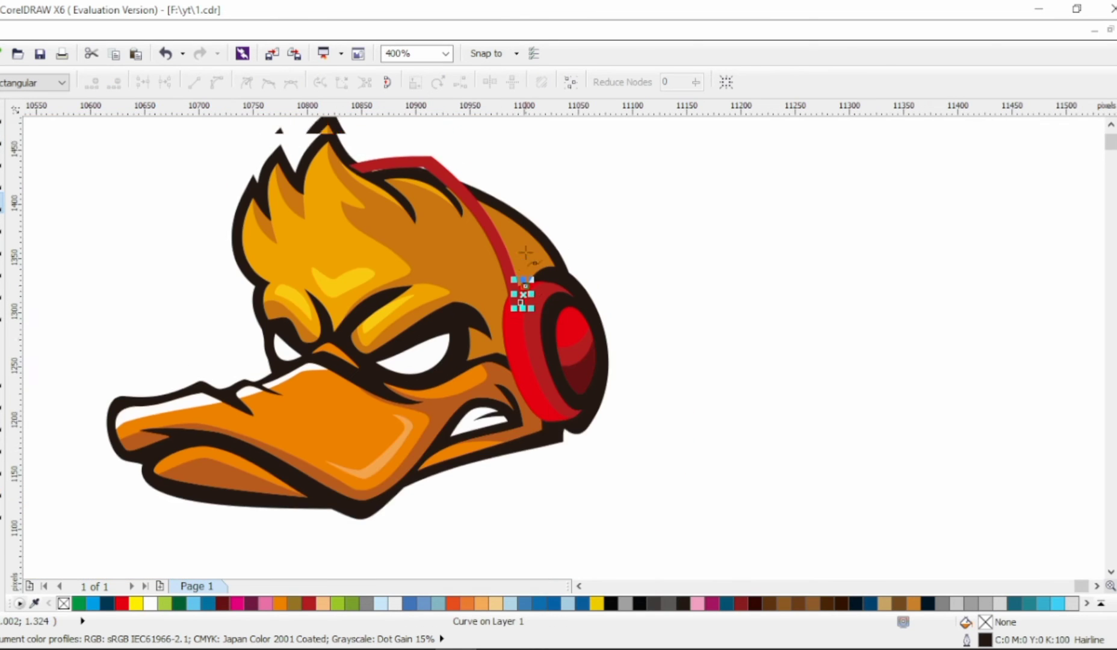
pyautogui.click(470, 278)
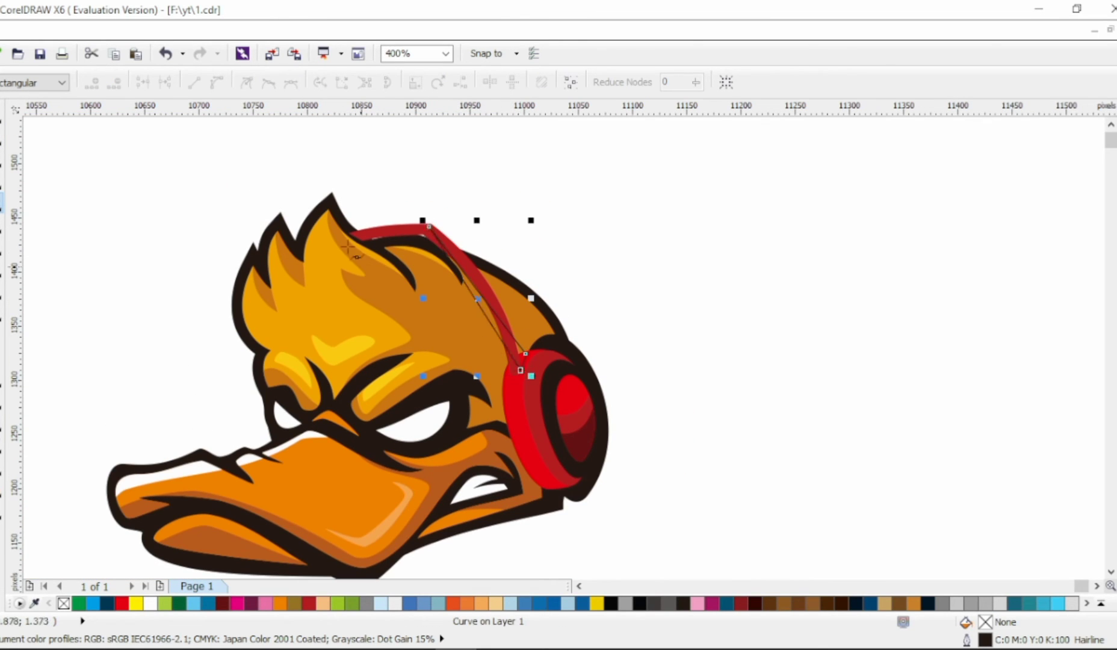
pyautogui.moveTo(463, 308); pyautogui.dragTo(480, 290)
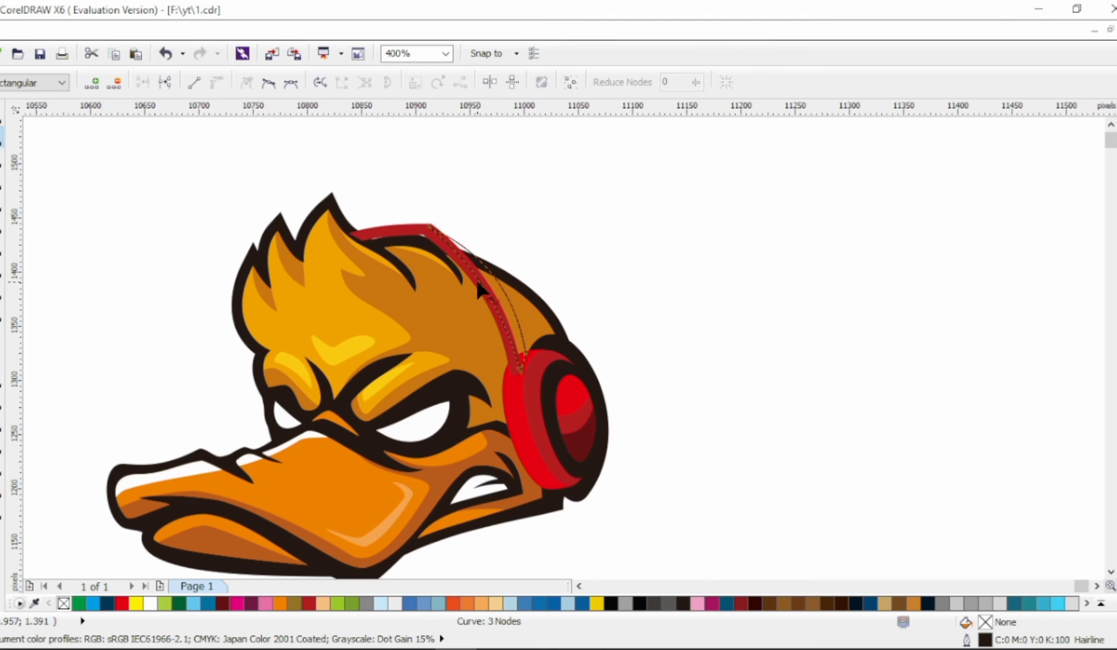
pyautogui.press('space')
pyautogui.click(222, 602)
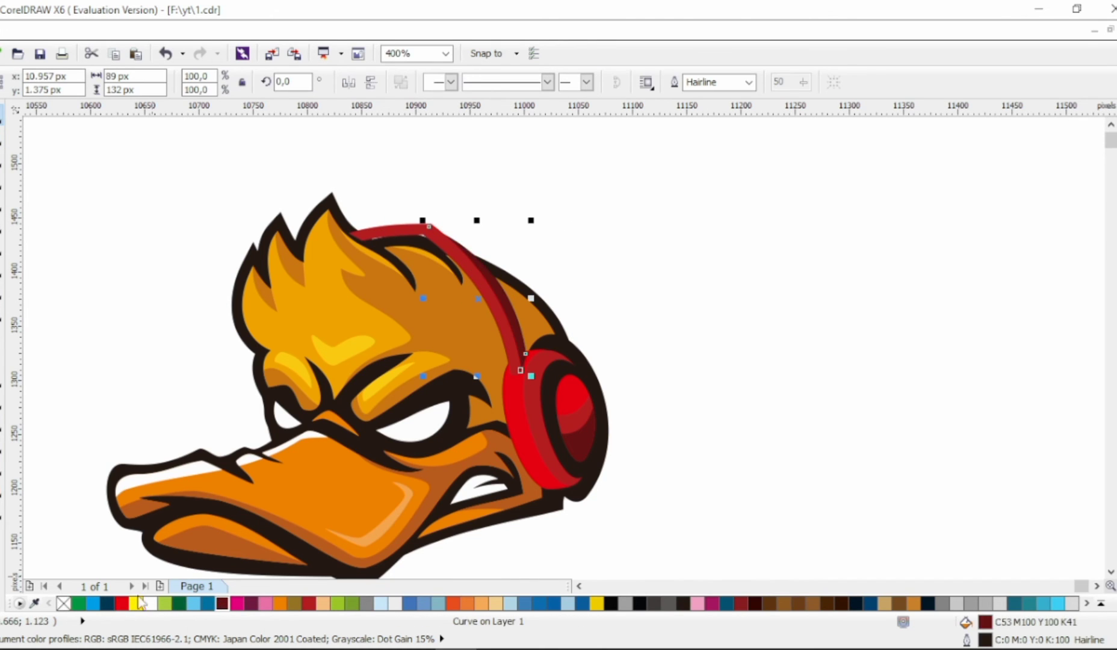
pyautogui.press('Escape')
pyautogui.hscroll(-1, 662, 286)
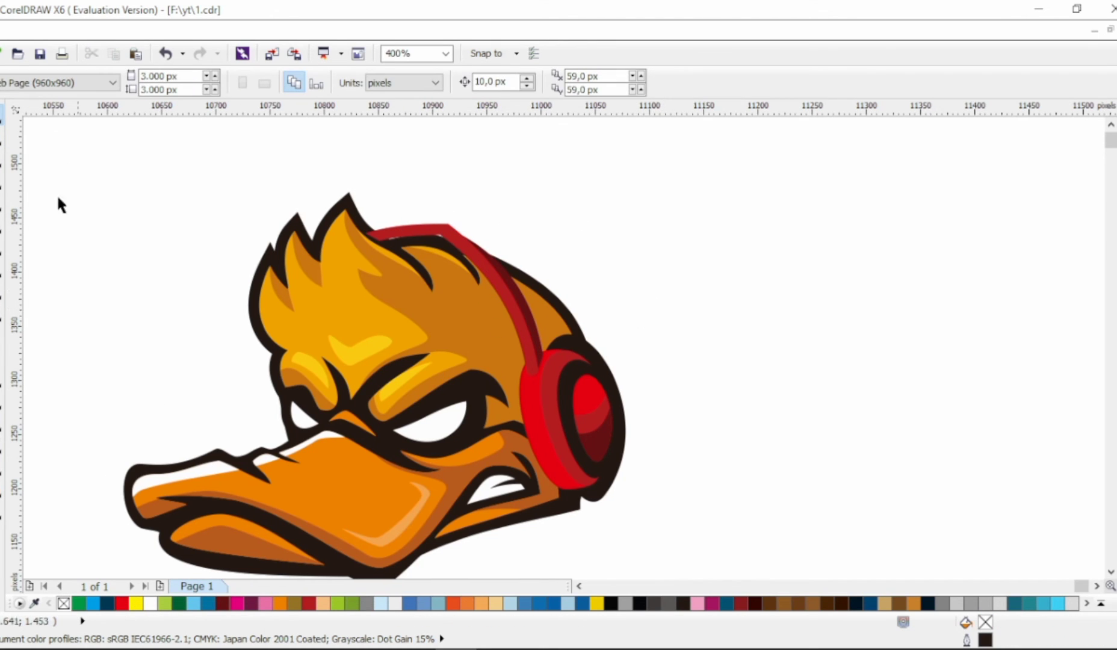
# Step: Draw a slightly larger closed outline around the headband from the hair tuft to the ear cup, placing it behind the red band
pyautogui.press('space')
pyautogui.scroll(1, 374, 244)
pyautogui.click(375, 243)
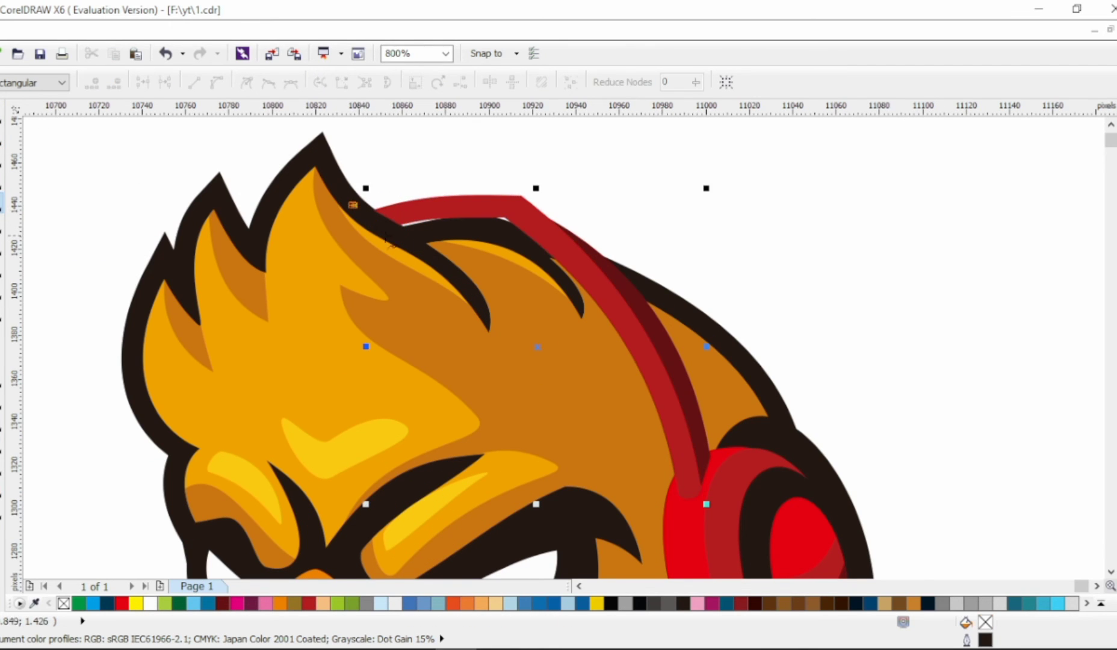
pyautogui.click(348, 199)
pyautogui.click(499, 226)
pyautogui.click(668, 503)
pyautogui.click(712, 487)
pyautogui.click(725, 449)
pyautogui.click(529, 189)
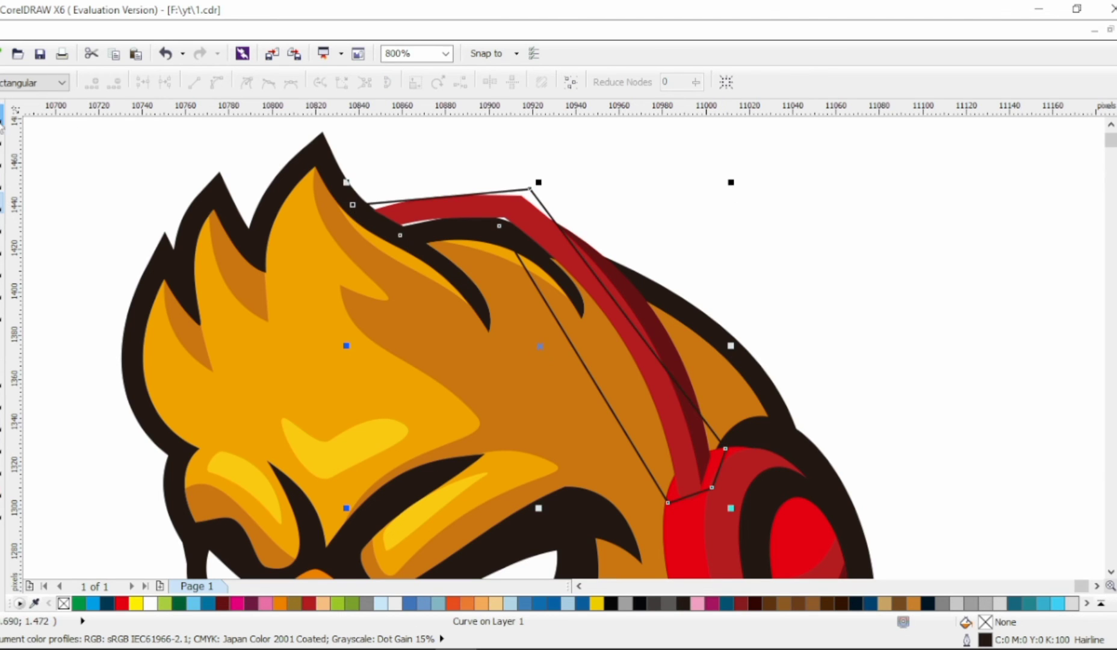
pyautogui.press('space')
pyautogui.hotkey('ctrl', 'pagedown')
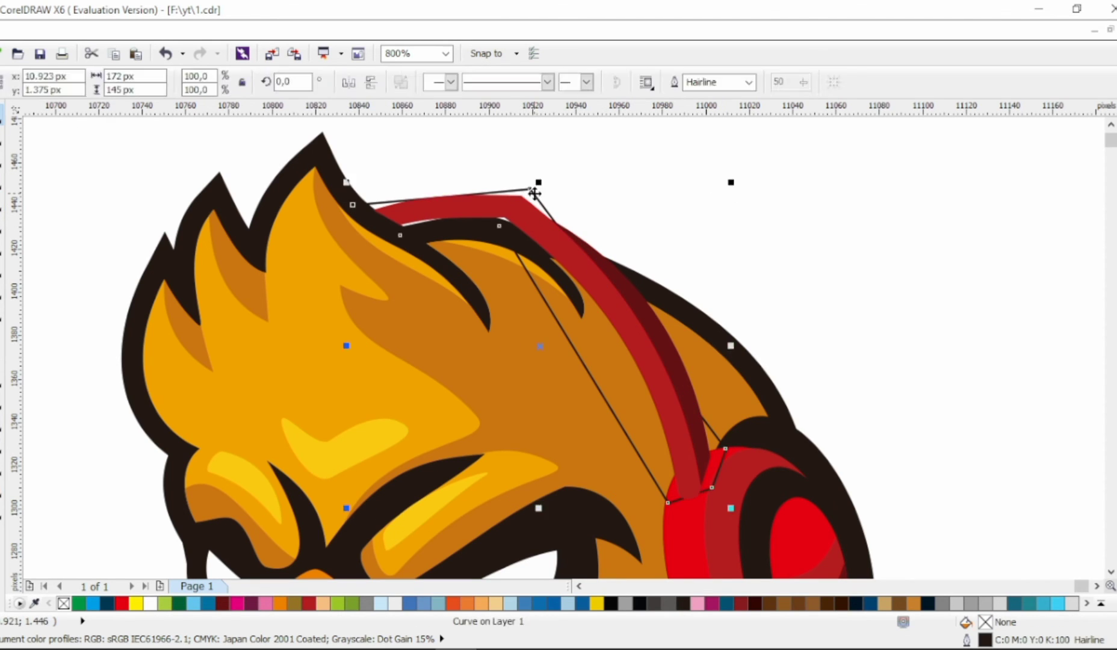
# Step: Curve the larger headband outline's long edges parallel to the red band and round its lower end
pyautogui.press('F10')
pyautogui.moveTo(449, 196); pyautogui.dragTo(449, 190)
pyautogui.moveTo(549, 288)
pyautogui.mouseDown()
pyautogui.moveTo(607, 362)
pyautogui.moveTo(611, 304)
pyautogui.mouseUp()
pyautogui.moveTo(626, 301); pyautogui.dragTo(624, 525)
pyautogui.scroll(2, 718, 499)
pyautogui.click(620, 503)
pyautogui.moveTo(611, 304); pyautogui.dragTo(621, 294)
pyautogui.moveTo(719, 396); pyautogui.dragTo(663, 187)
pyautogui.press('space')
# Step: Fill the larger headband shape black without a stroke and refine its upper and rear edges around the red band
pyautogui.scroll(-1, 633, 410)
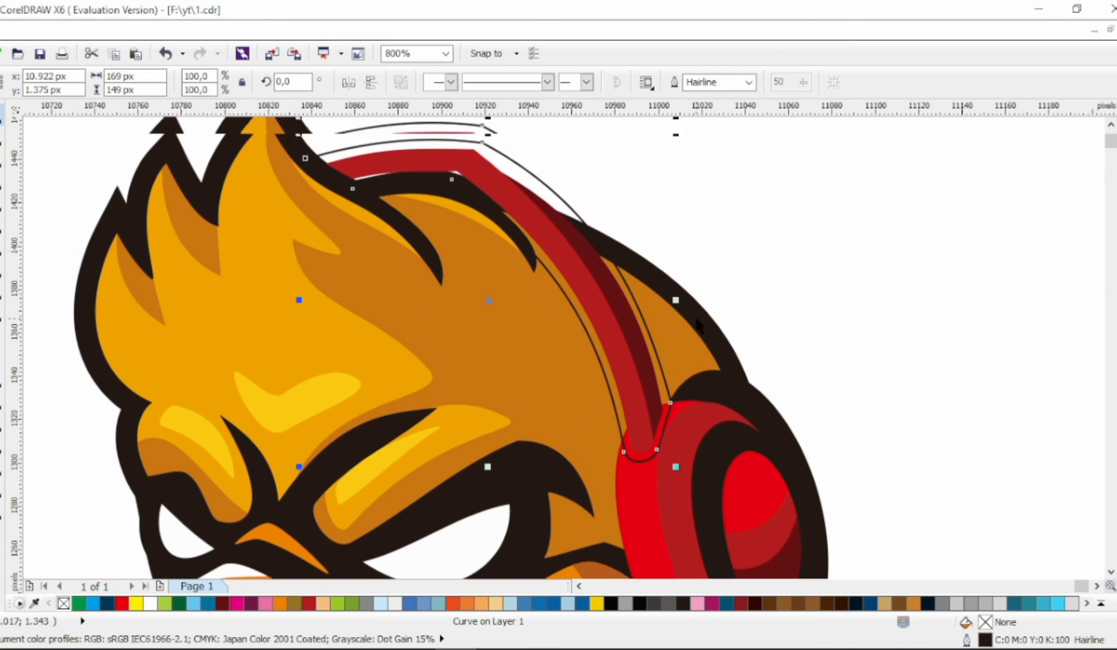
pyautogui.keyDown('shift'); pyautogui.click(524, 154); pyautogui.keyUp('shift')
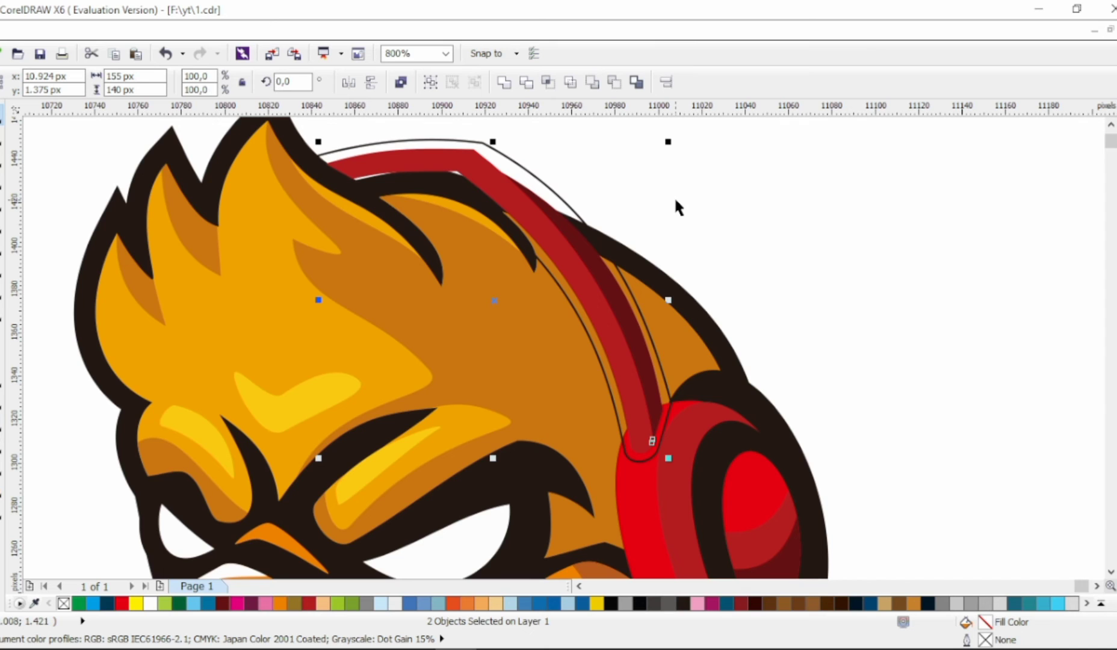
pyautogui.click(548, 81)
pyautogui.press('F10')
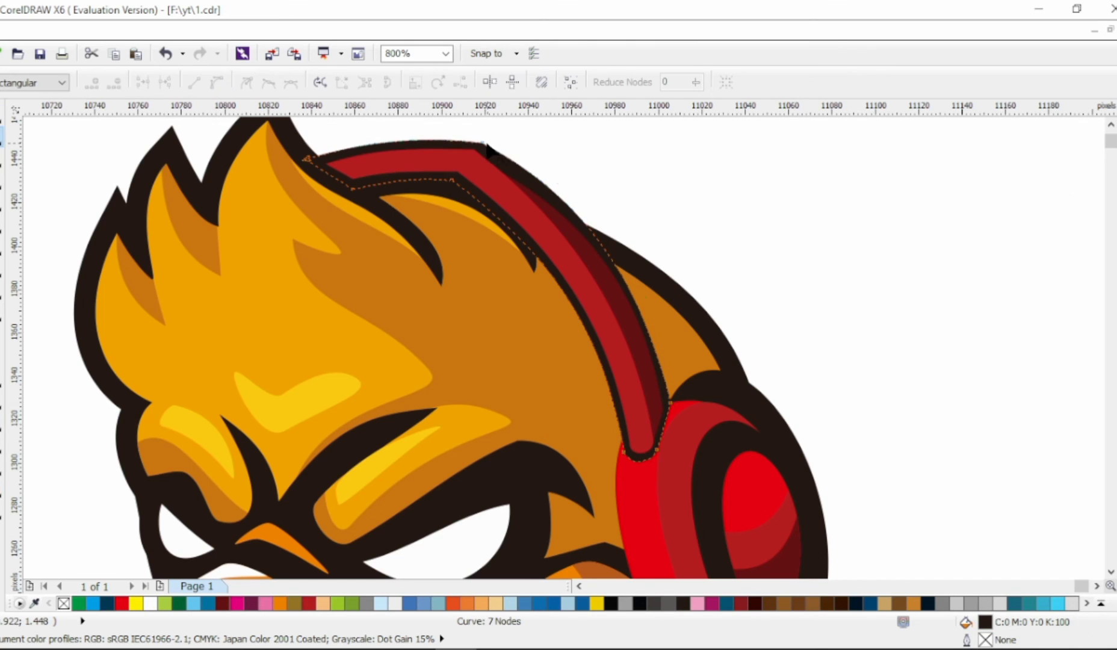
pyautogui.moveTo(606, 229)
pyautogui.mouseDown()
pyautogui.moveTo(635, 252)
pyautogui.moveTo(591, 222)
pyautogui.mouseUp()
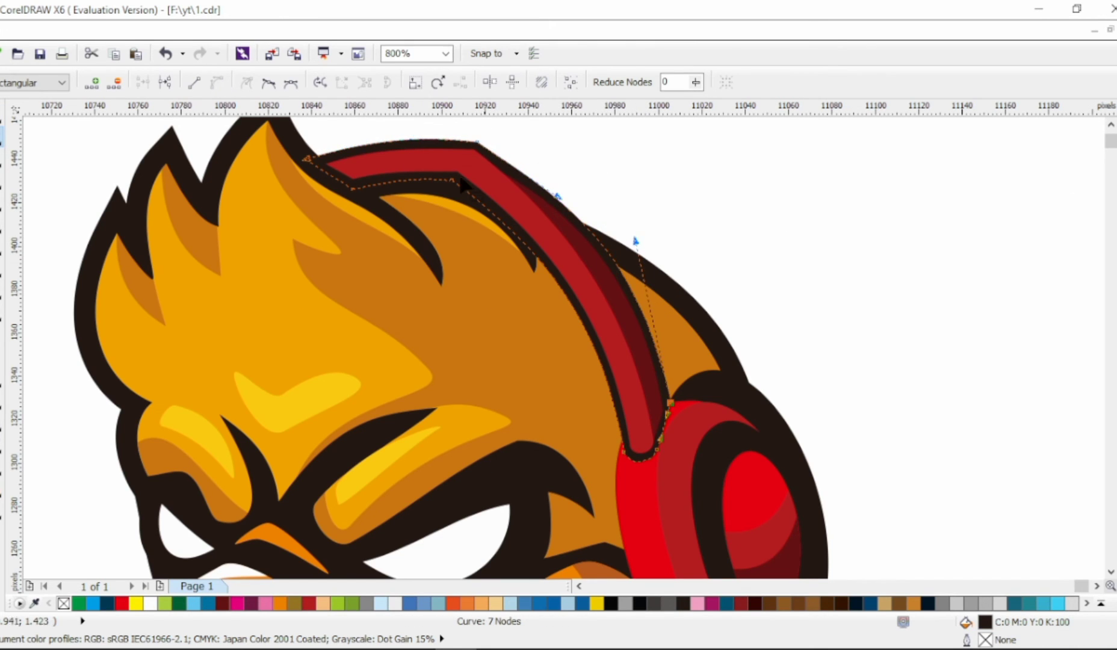
pyautogui.moveTo(437, 155); pyautogui.dragTo(440, 155)
pyautogui.scroll(-1, 496, 167)
pyautogui.press('Escape')
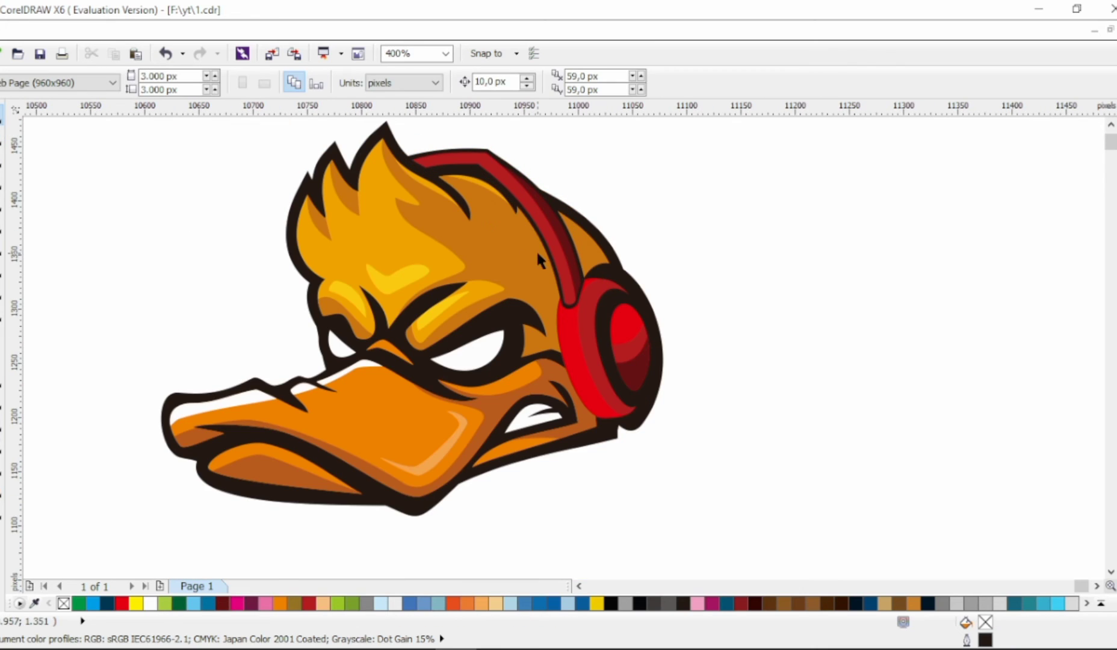
# Step: Draw a closed four-node shadow shape from the headband down to the ear cup's base, curving its front edge along the face
pyautogui.scroll(1, 99, 240)
pyautogui.press('F10')
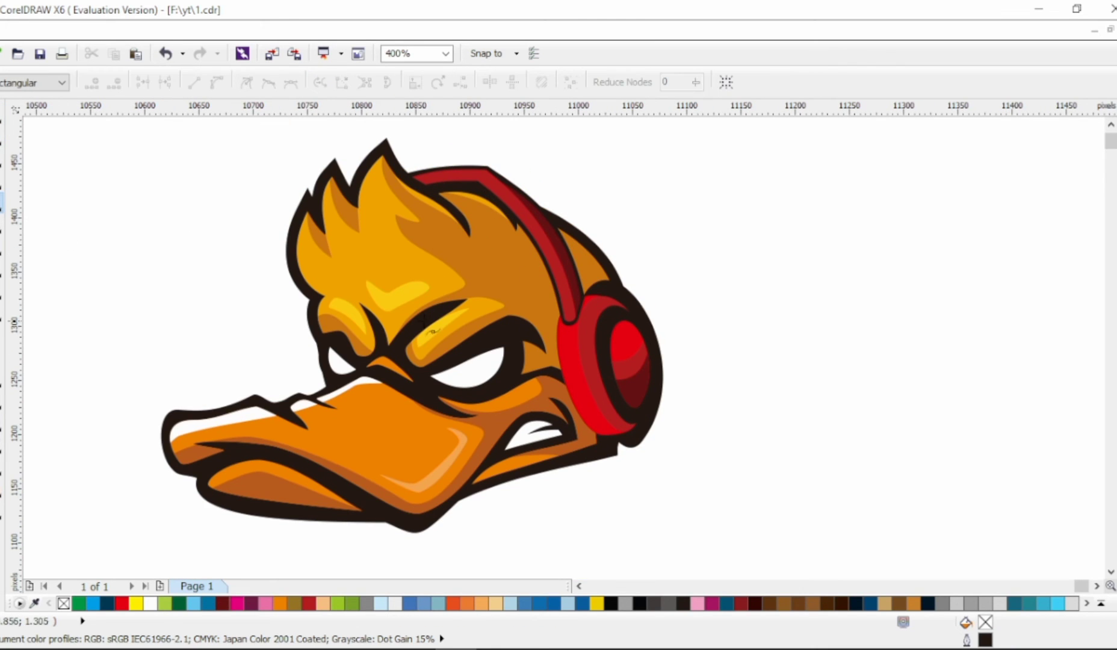
pyautogui.click(523, 202)
pyautogui.click(603, 449)
pyautogui.click(631, 442)
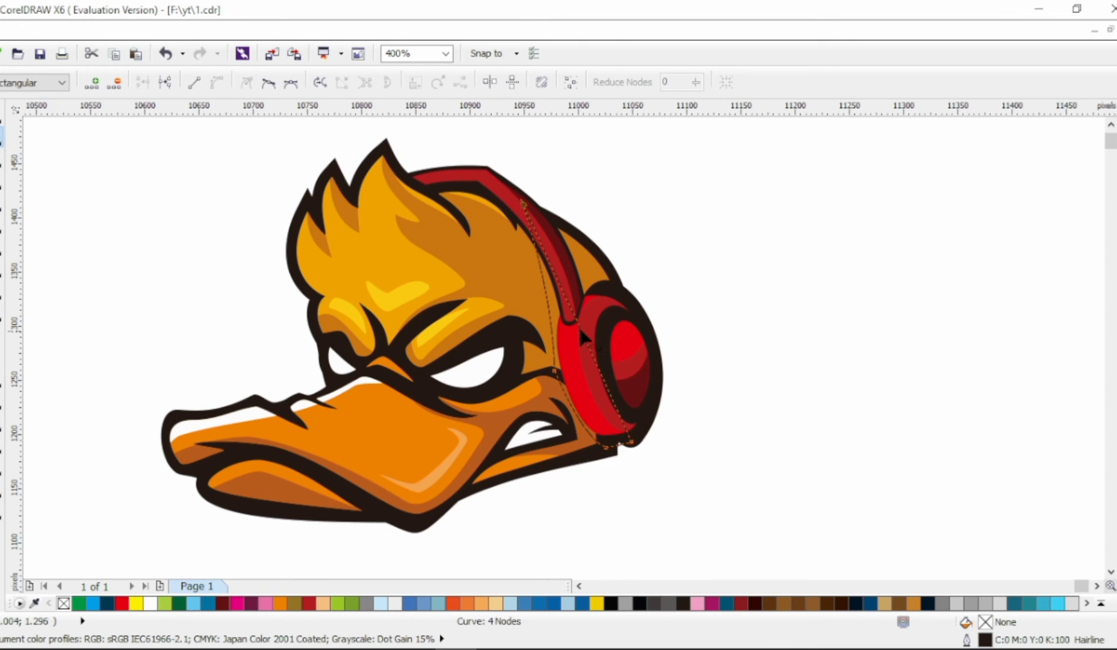
# Step: Make the shadow beside the ear cup and the back of the head behind the headband solid black, behind the headphones
pyautogui.press('space')
pyautogui.keyDown('shift'); pyautogui.click(505, 262); pyautogui.keyUp('shift')
pyautogui.keyDown('shift'); pyautogui.click(519, 269); pyautogui.keyUp('shift')
pyautogui.keyDown('shift'); pyautogui.click(519, 269); pyautogui.keyUp('shift')
pyautogui.keyDown('shift'); pyautogui.click(519, 269); pyautogui.keyUp('shift')
pyautogui.click(713, 266)
pyautogui.click(640, 357)
pyautogui.click(660, 277)
pyautogui.click(522, 387)
pyautogui.press('Tab')
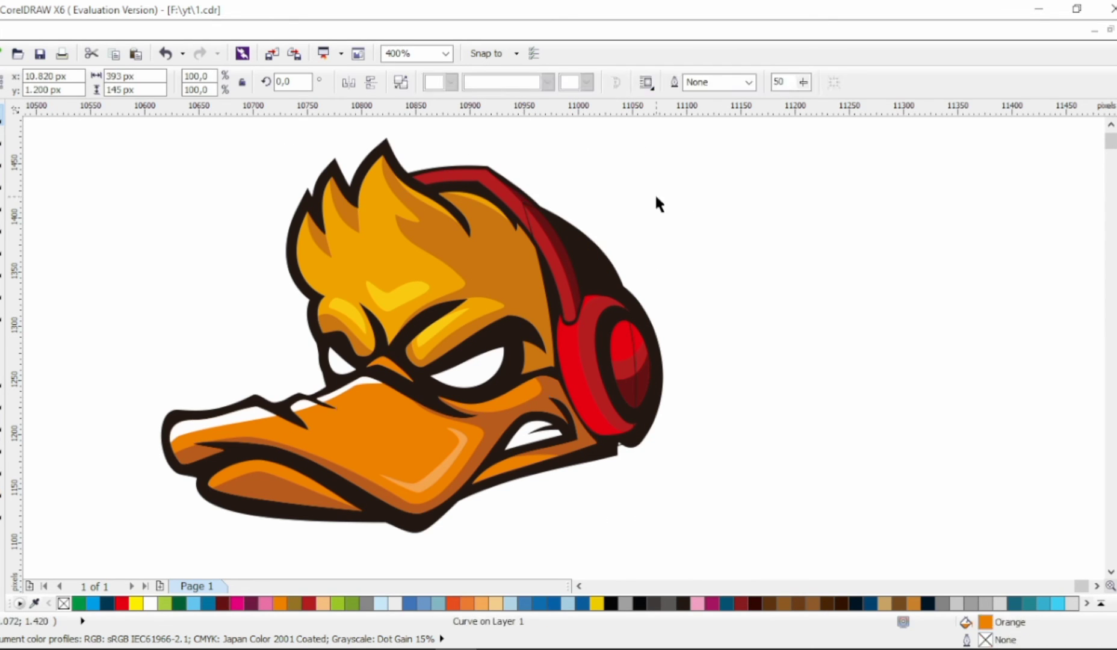
pyautogui.click(656, 203)
# Step: Select the ear cup pieces and shift them slightly away from the face
pyautogui.scroll(-1, 703, 270)
pyautogui.moveTo(723, 227); pyautogui.dragTo(552, 419)
pyautogui.click(643, 416)
pyautogui.click(638, 409)
pyautogui.click(726, 363)
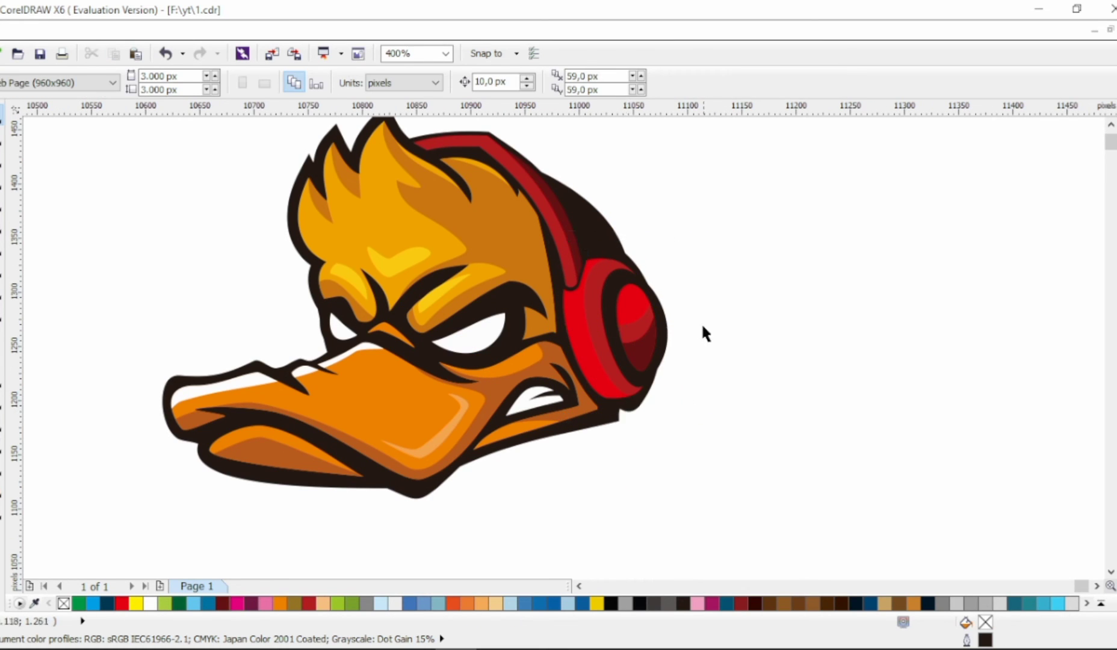
pyautogui.scroll(-1, 740, 319)
pyautogui.scroll(1, 708, 260)
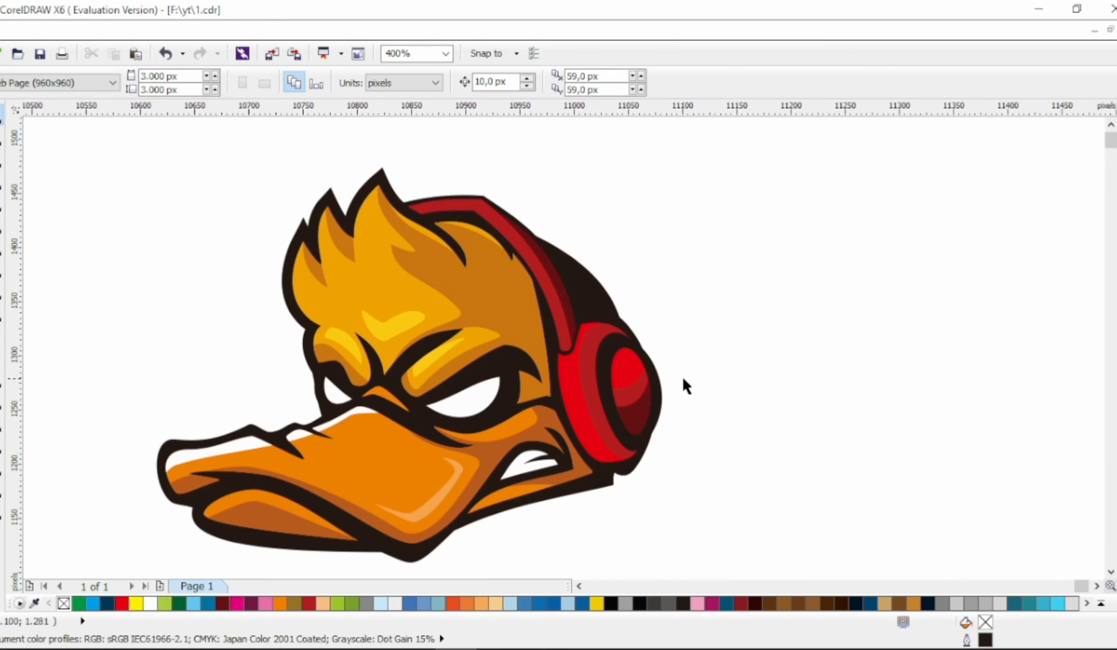
# Step: Draw a narrow closed slot down the red cushion to its lower edge, curving its long sides and rounding its upper end
pyautogui.press('F10')
pyautogui.scroll(1, 629, 465)
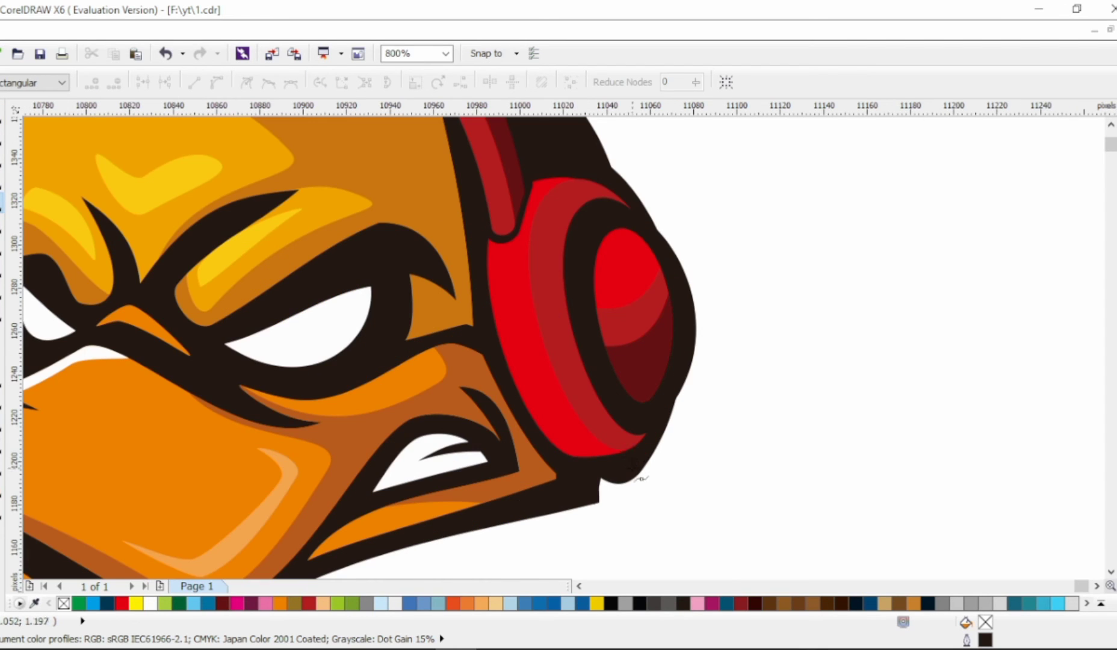
pyautogui.click(522, 302)
pyautogui.click(501, 308)
pyautogui.click(627, 453)
pyautogui.press('F10')
pyautogui.moveTo(559, 413)
pyautogui.mouseDown()
pyautogui.moveTo(540, 421)
pyautogui.moveTo(579, 391)
pyautogui.moveTo(569, 424)
pyautogui.moveTo(636, 474)
pyautogui.mouseUp()
pyautogui.moveTo(565, 483); pyautogui.dragTo(588, 472)
pyautogui.scroll(1, 512, 290)
pyautogui.moveTo(503, 325); pyautogui.dragTo(484, 301)
# Step: Fill the cushion slot black, K100
pyautogui.press('space')
pyautogui.click(611, 603)
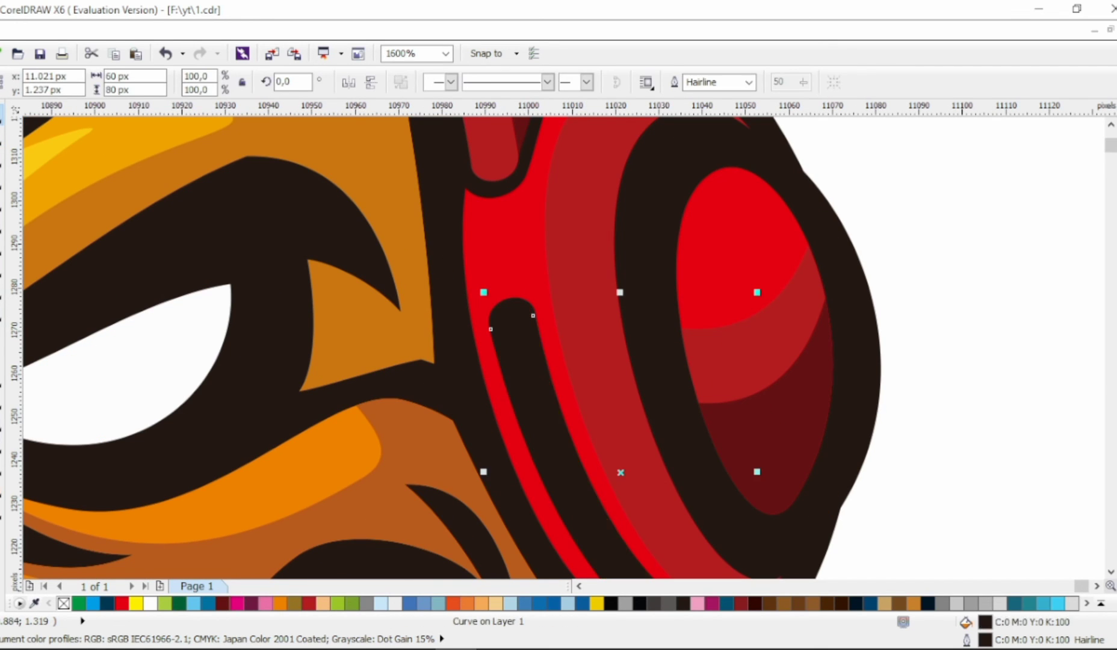
pyautogui.press('Escape')
pyautogui.scroll(-2, 816, 244)
pyautogui.scroll(2, 812, 235)
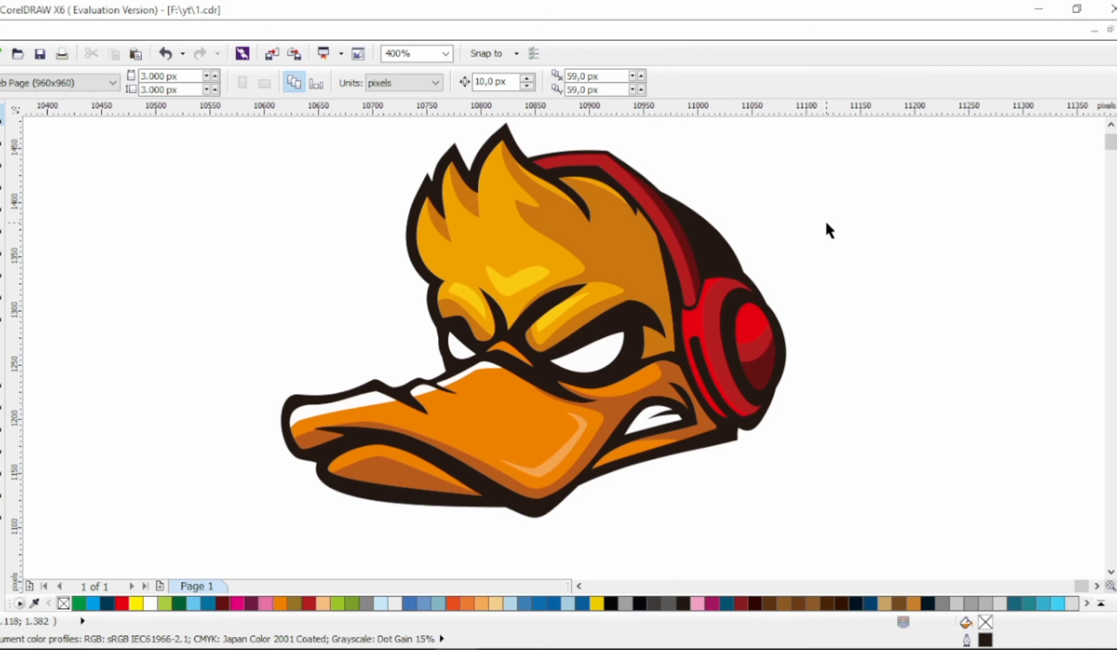
# Step: Shade the ear cup's lower half with intersected shapes, filling the ring part C53 M100 Y100 K41 and the cushion part C32 M100 Y100 K2
pyautogui.press('space')
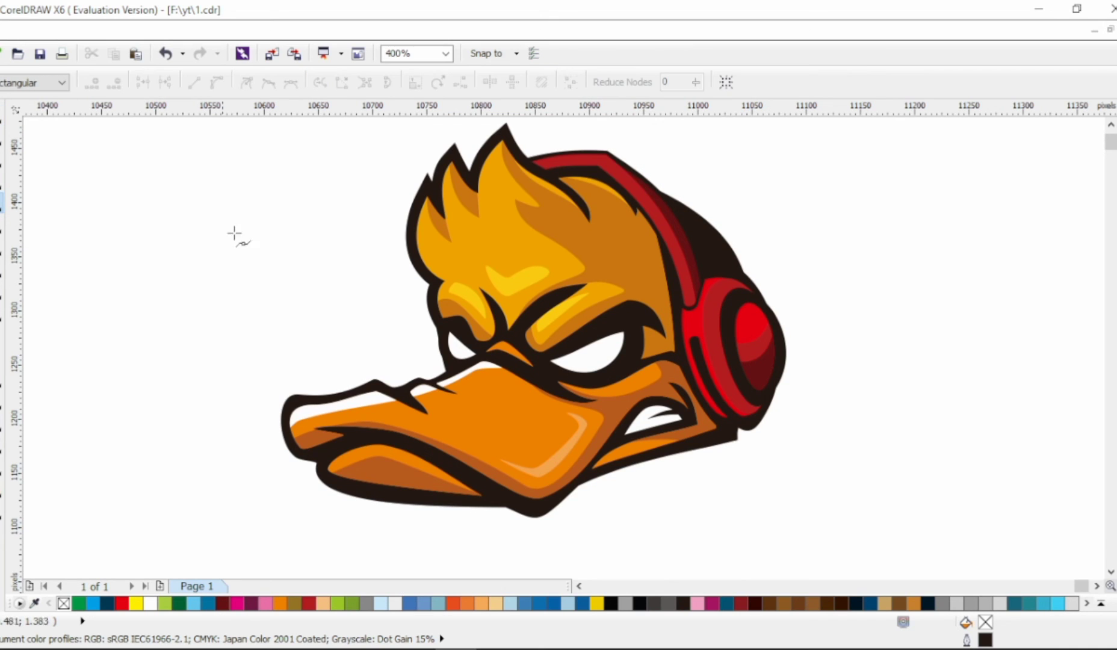
pyautogui.click(749, 282)
pyautogui.press('space')
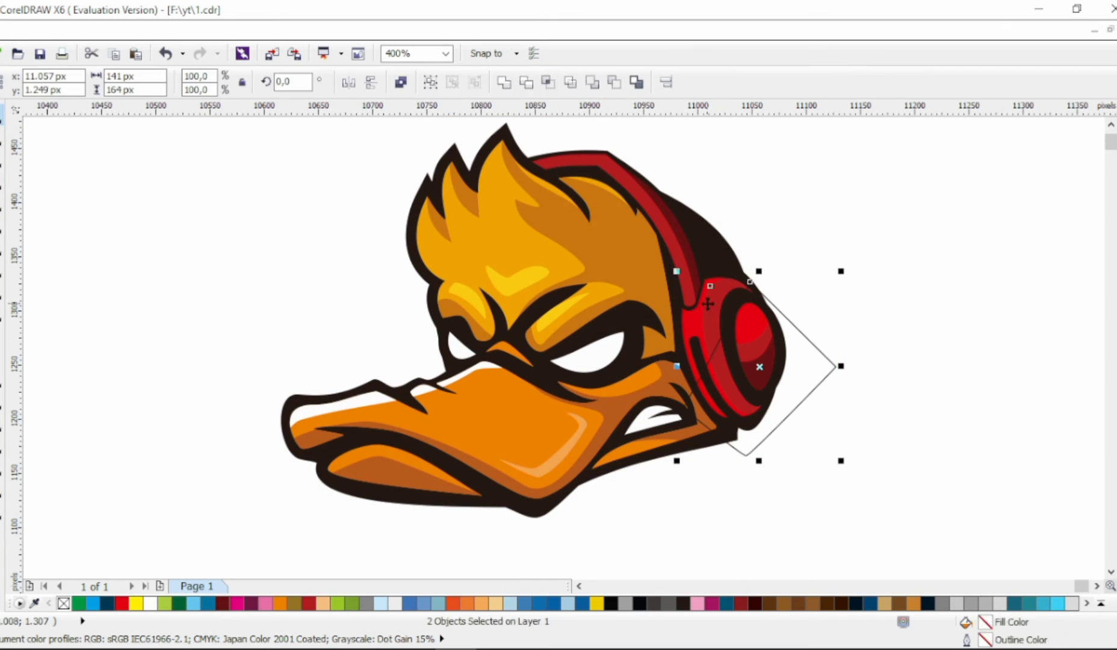
pyautogui.click(694, 328)
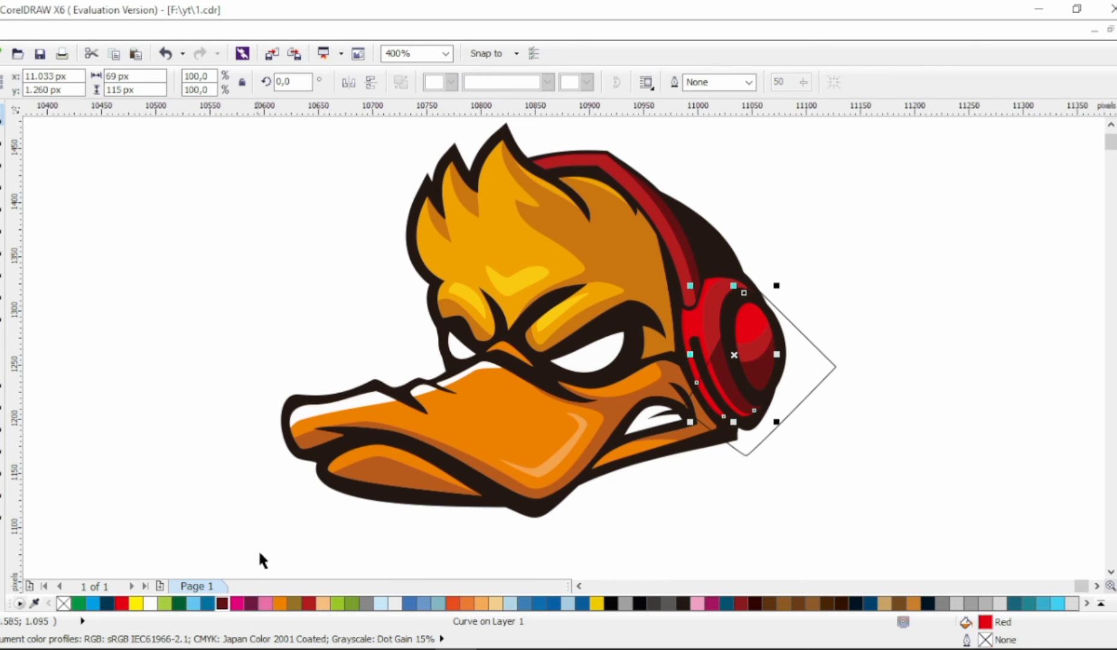
pyautogui.click(838, 367)
pyautogui.hscroll(1, 850, 373)
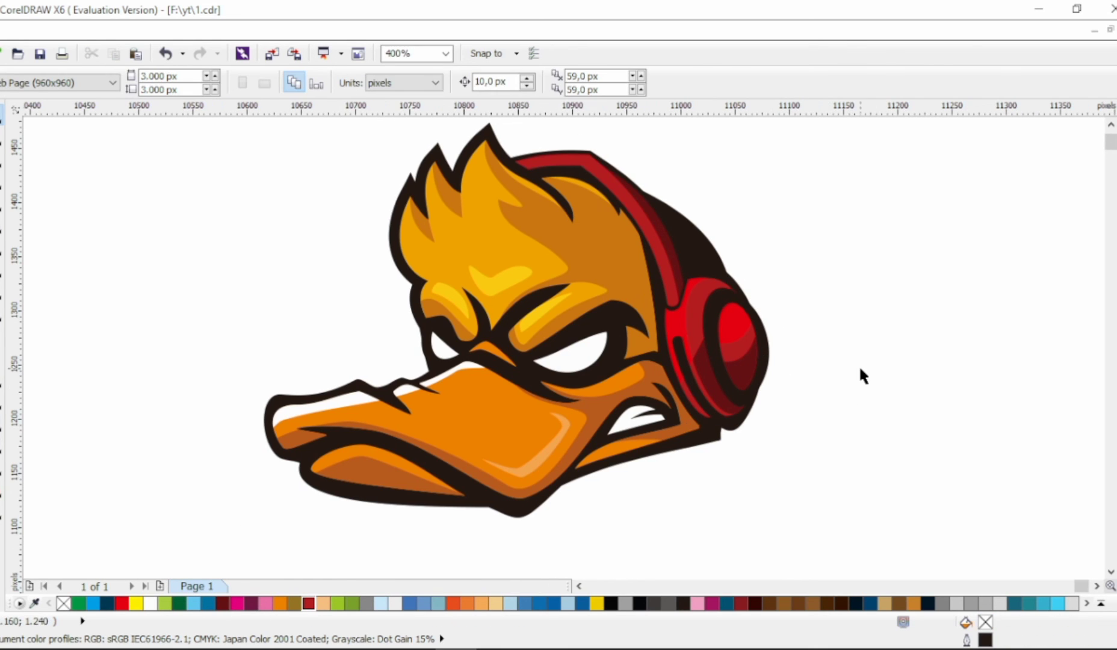
# Step: Draw a closed outline for the far ear cup beside the far eye, bulging its outer edge away from the face
pyautogui.press('F10')
pyautogui.click(408, 331)
pyautogui.moveTo(407, 352); pyautogui.dragTo(393, 347)
# Step: Draw a narrow closed crescent about 8 by 50 px inside the far ear cup and curve both of its sides
pyautogui.press('F5')
pyautogui.click(407, 371)
pyautogui.click(409, 288)
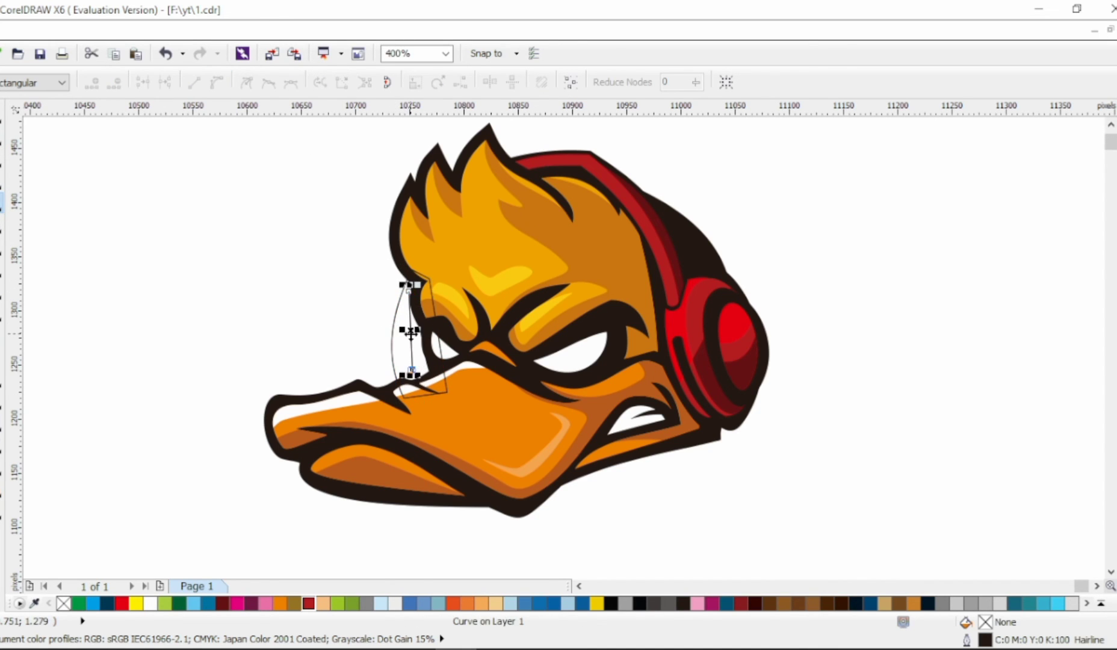
pyautogui.scroll(1, 410, 337)
pyautogui.press('F10')
pyautogui.moveTo(407, 236); pyautogui.dragTo(407, 294)
pyautogui.moveTo(409, 357)
pyautogui.mouseDown()
pyautogui.moveTo(387, 356)
pyautogui.moveTo(379, 324)
pyautogui.moveTo(373, 394)
pyautogui.moveTo(407, 360)
pyautogui.mouseUp()
pyautogui.press('space')
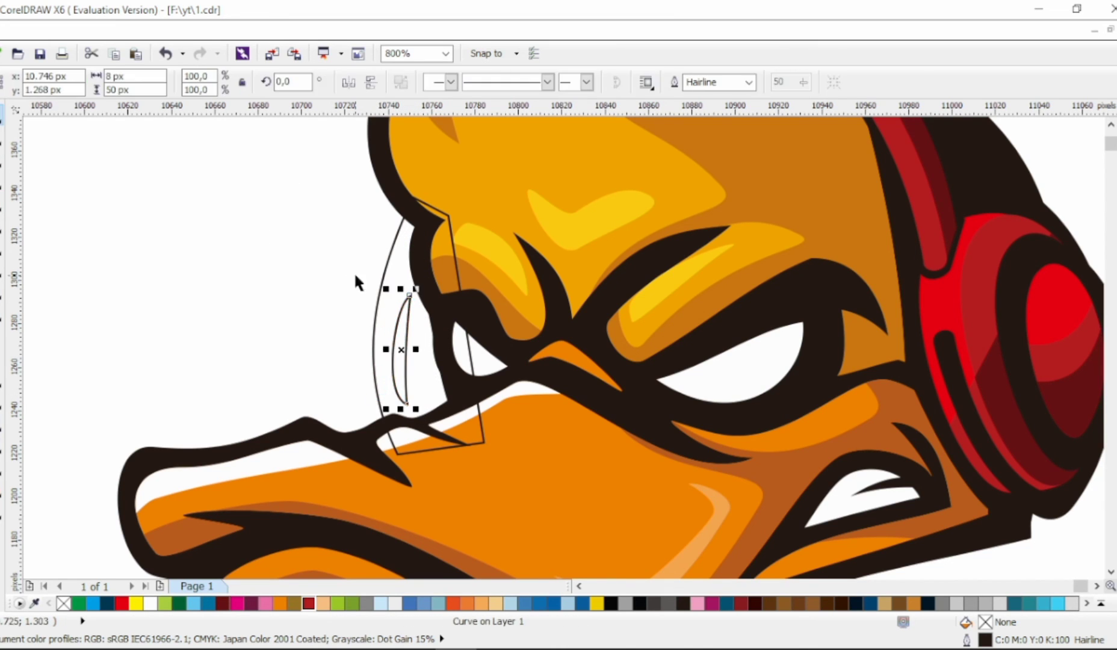
# Step: Place the far ear cup behind the head, fill it black, and fill its crescent C32 M100 Y100 K2 without an outline
pyautogui.click(399, 254)
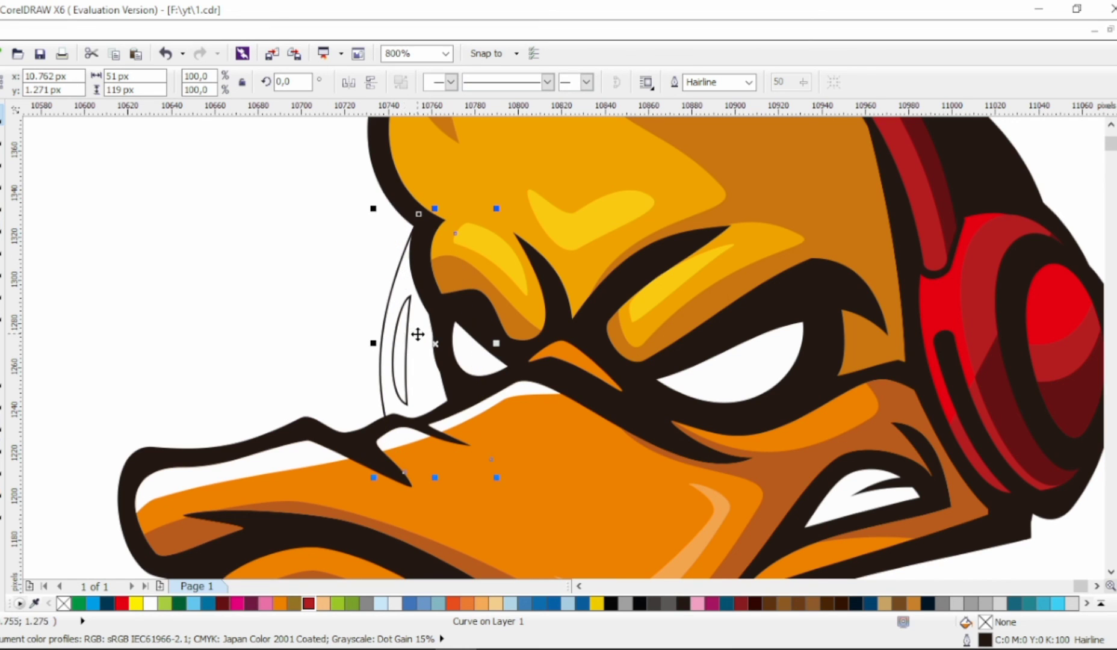
pyautogui.moveTo(308, 603); pyautogui.dragTo(402, 350)
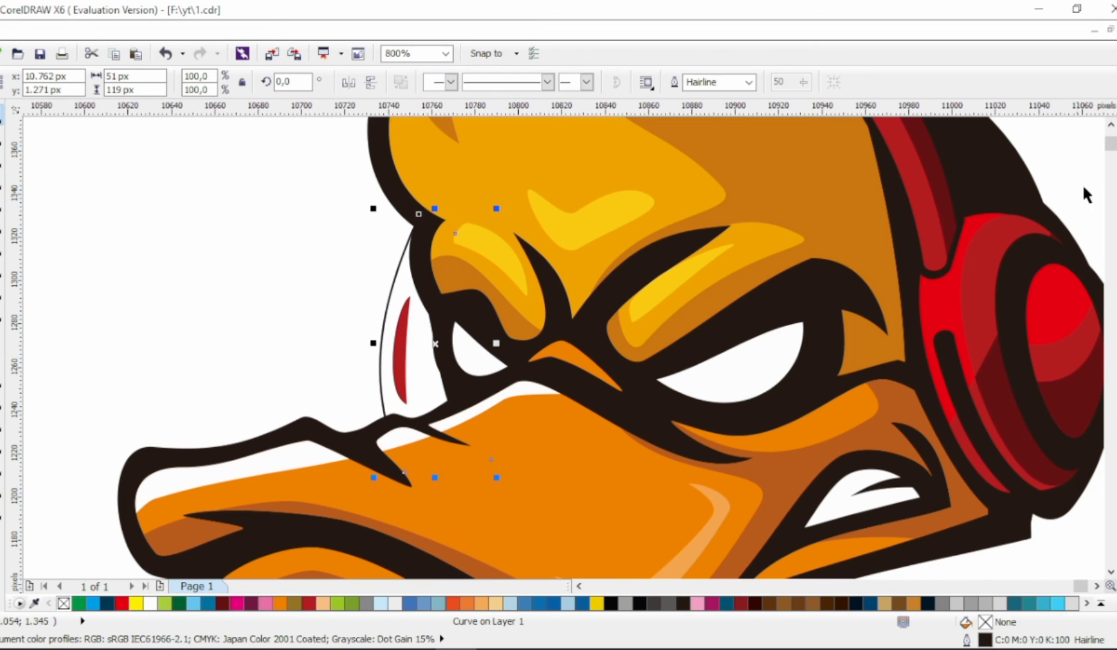
pyautogui.click(611, 604)
pyautogui.press('Escape')
pyautogui.scroll(-2, 797, 277)
pyautogui.scroll(-1, 780, 324)
pyautogui.scroll(1, 765, 283)
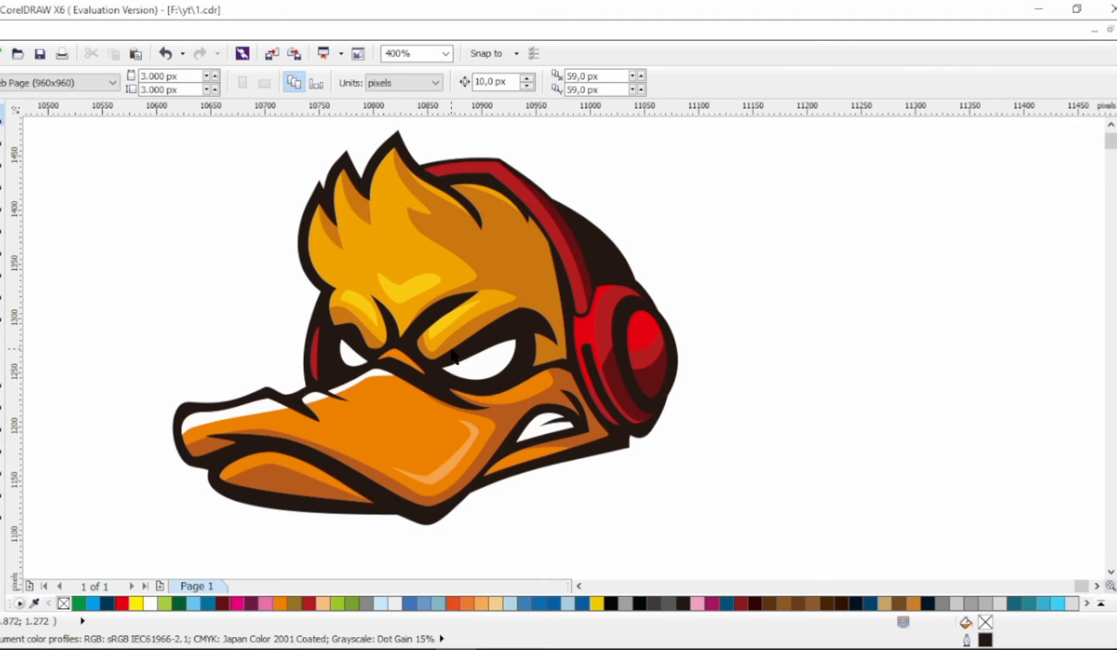
# Step: Add the text line "HEADSET DUCK" in capitals just below the duck's beak
pyautogui.scroll(-1, 453, 357)
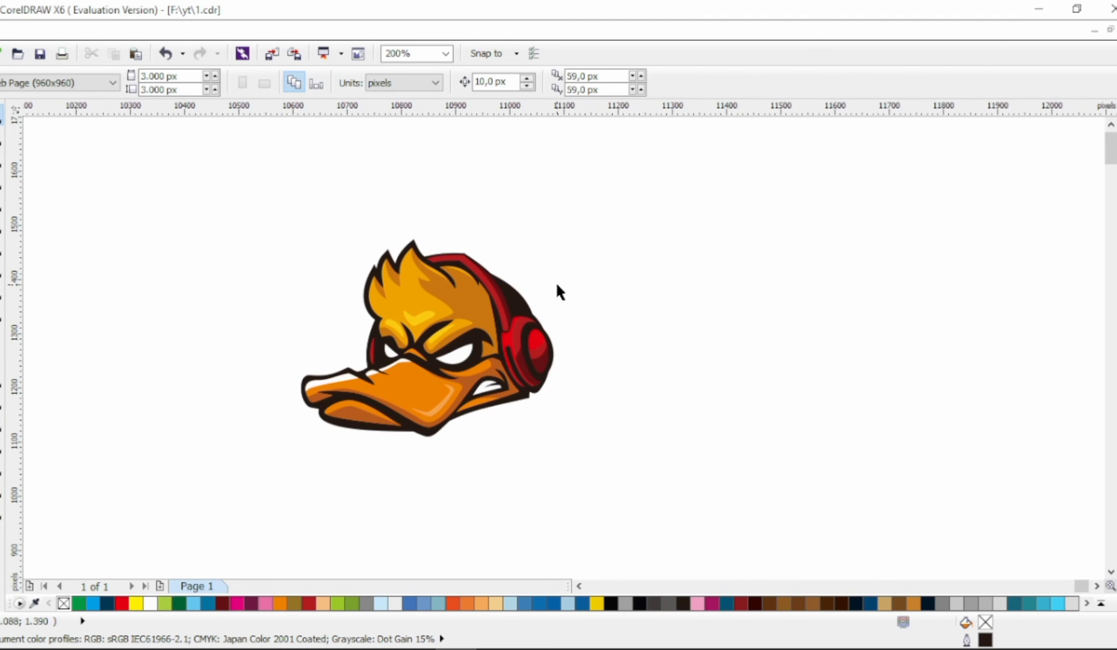
pyautogui.hscroll(1, 556, 281)
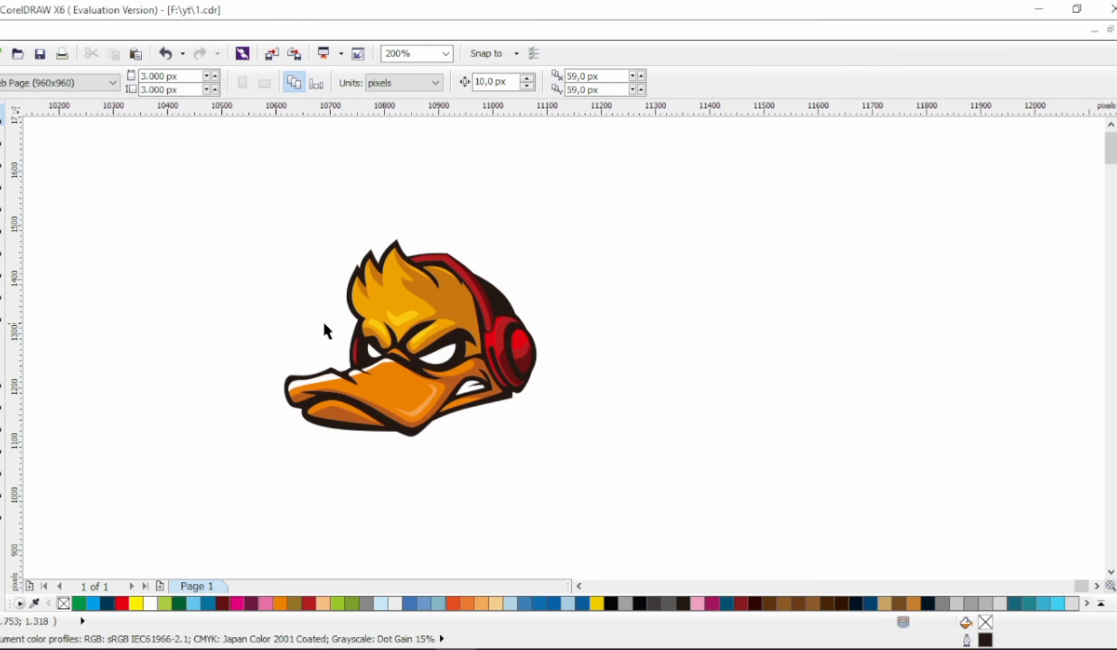
pyautogui.press('F8')
pyautogui.click(319, 468)
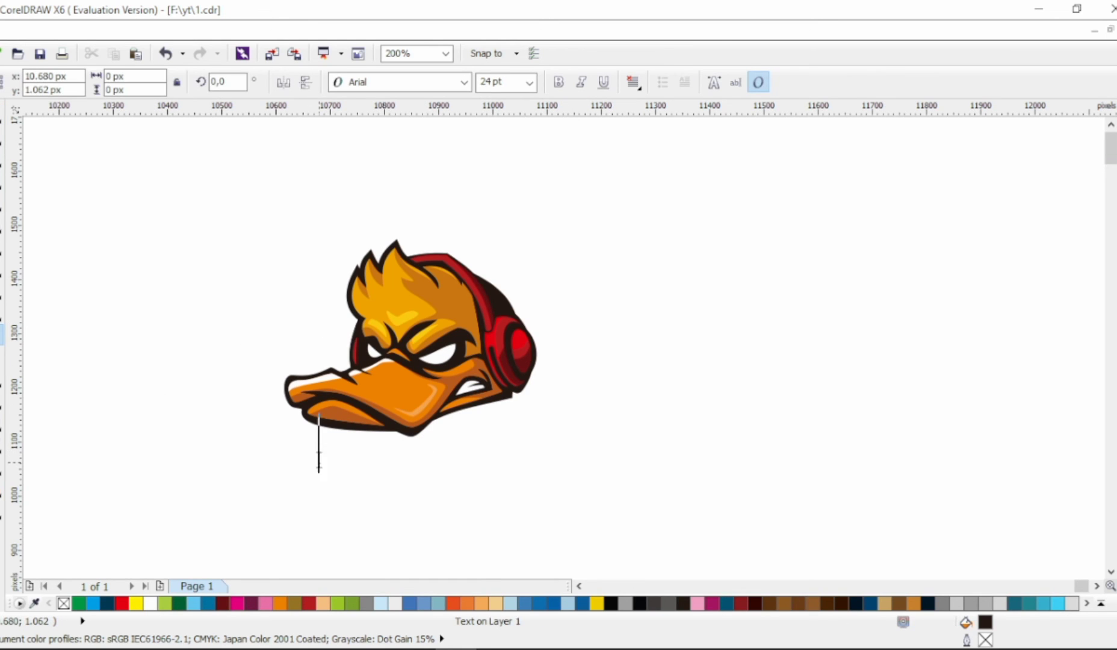
pyautogui.press('capslock')
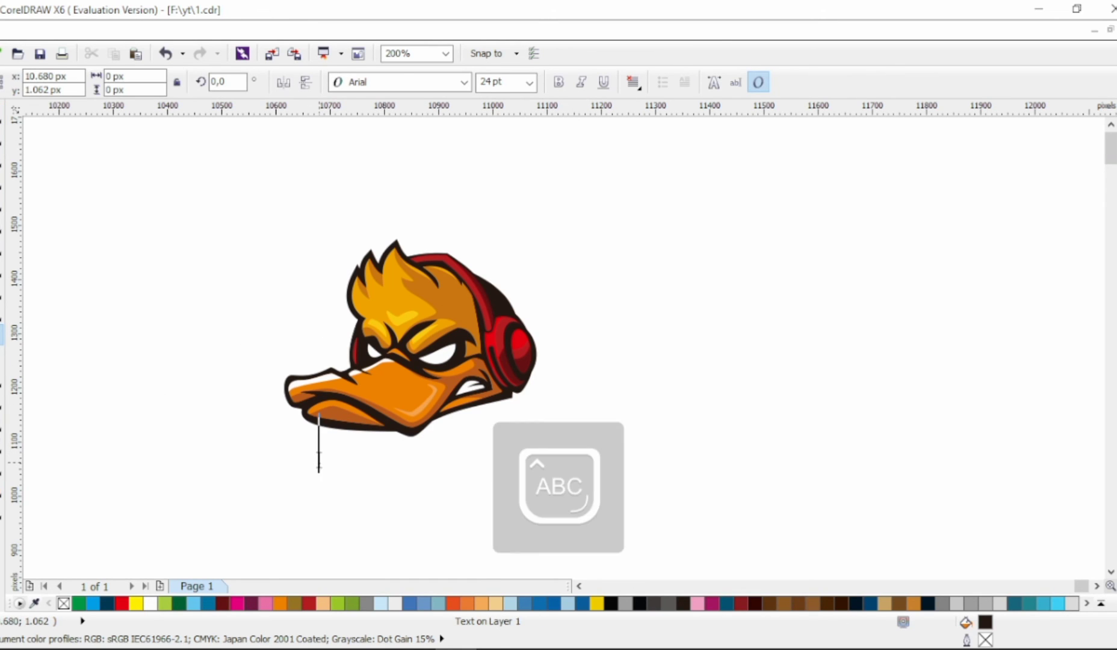
pyautogui.write('HEAD')
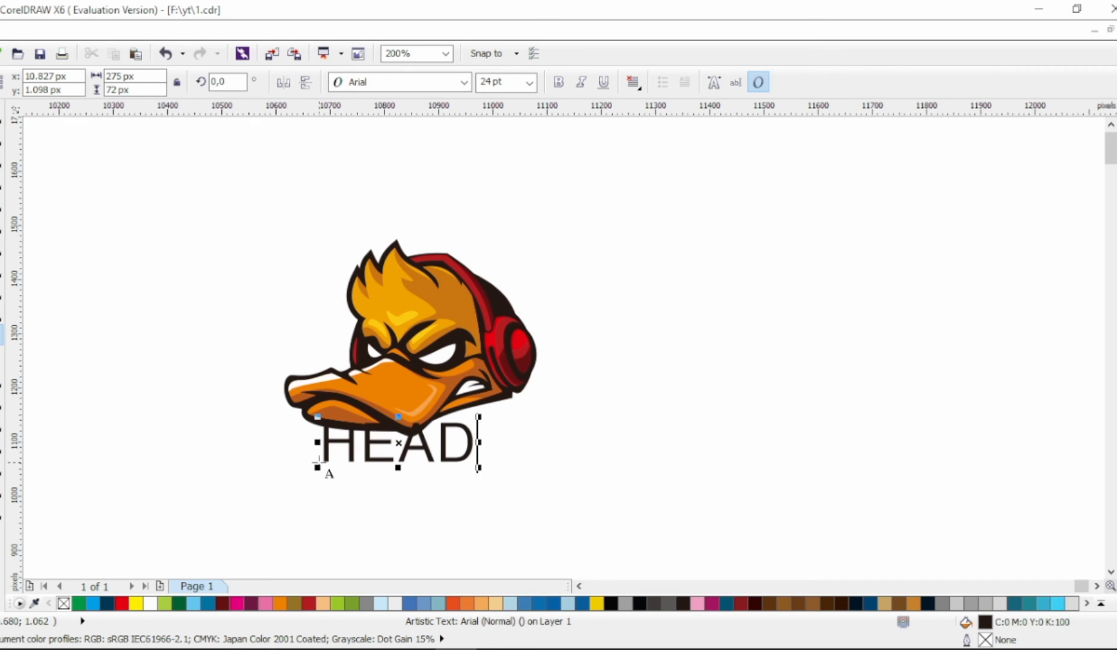
pyautogui.write('SET DUCK')
pyautogui.hotkey('ctrl', 'space')
pyautogui.press('capslock')
pyautogui.hscroll(-1, 486, 208)
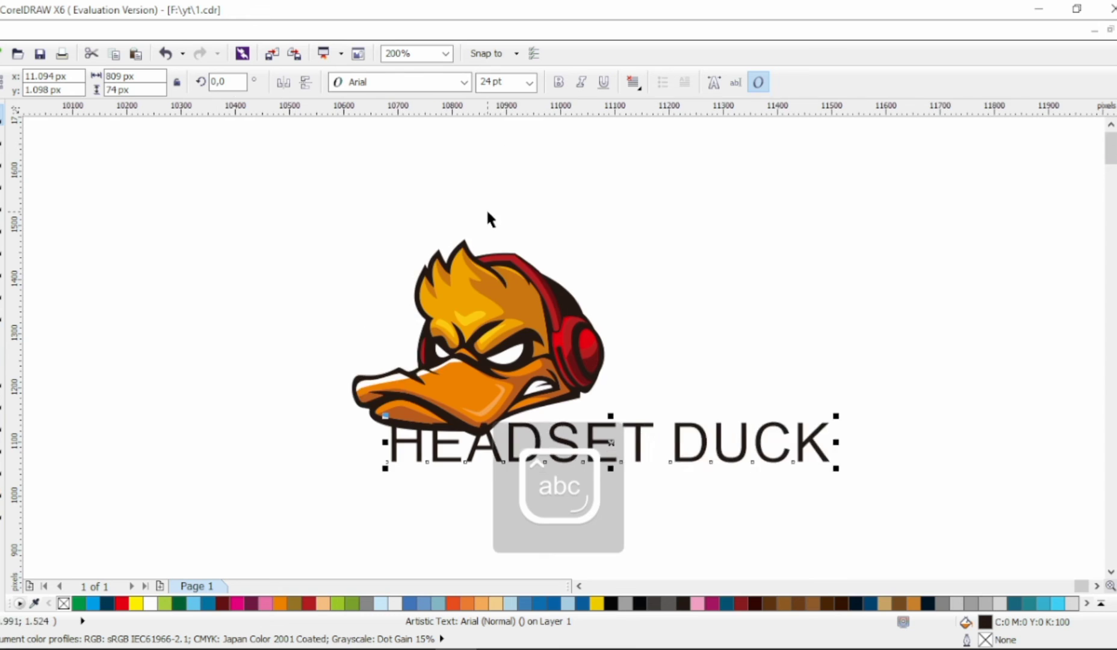
pyautogui.hscroll(-2, 487, 208)
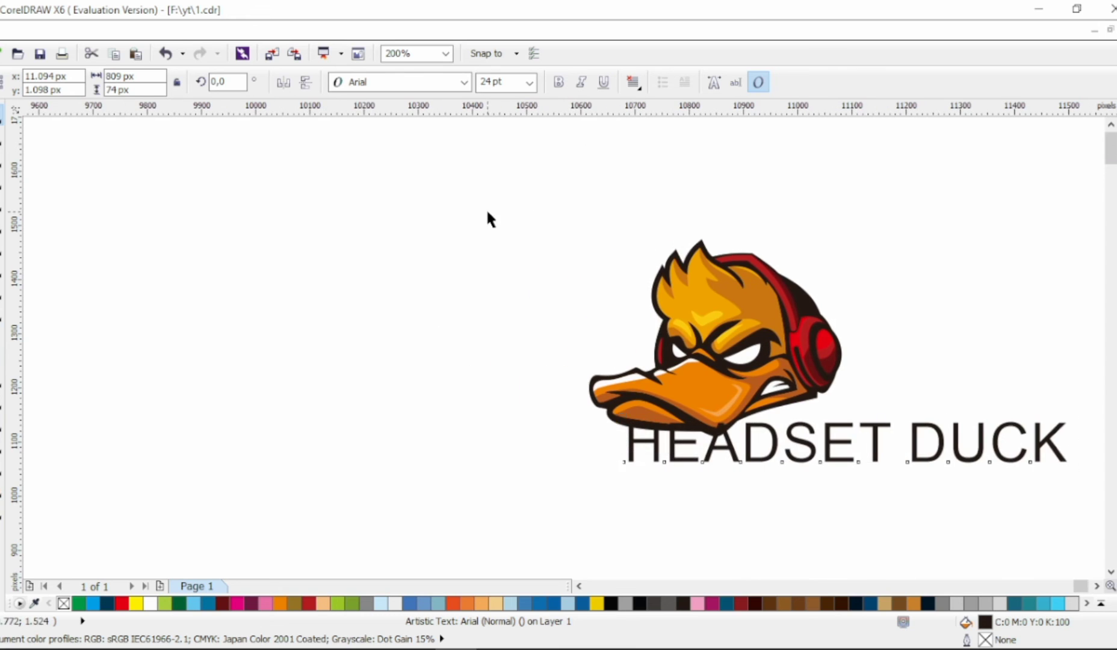
# Step: Set the text's font to Barlow Black and scale it down to about 418 px wide under the head
pyautogui.click(465, 84)
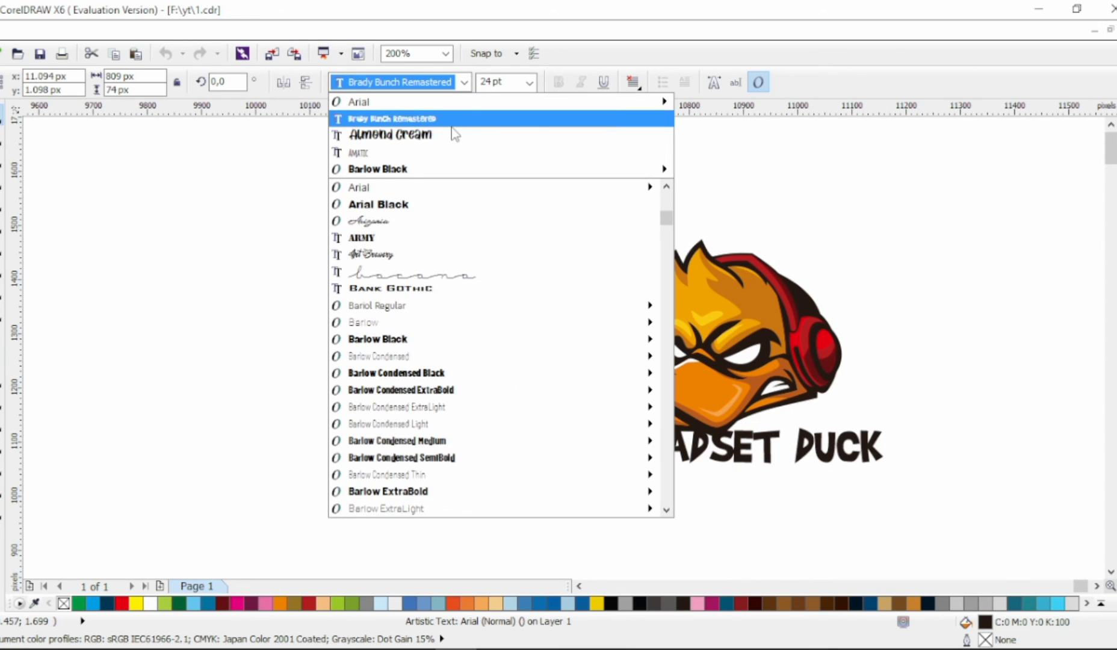
pyautogui.click(439, 172)
pyautogui.hscroll(1, 860, 461)
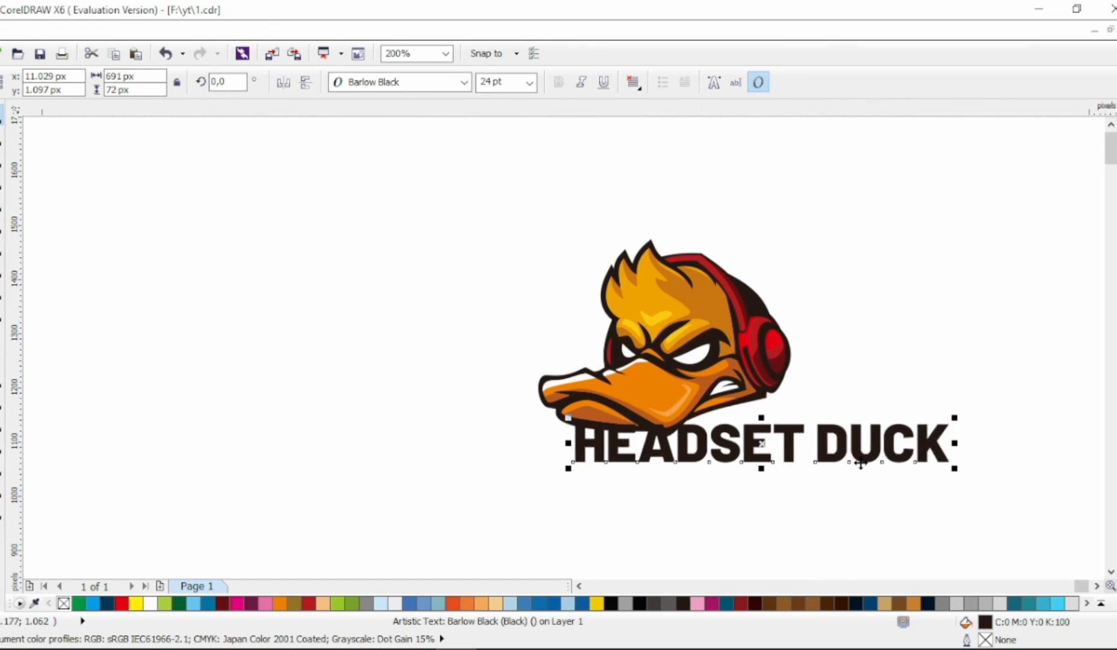
pyautogui.moveTo(897, 468); pyautogui.dragTo(746, 469)
pyautogui.click(659, 458)
pyautogui.hotkey('ctrl', 'z')
pyautogui.moveTo(902, 470); pyautogui.dragTo(760, 469)
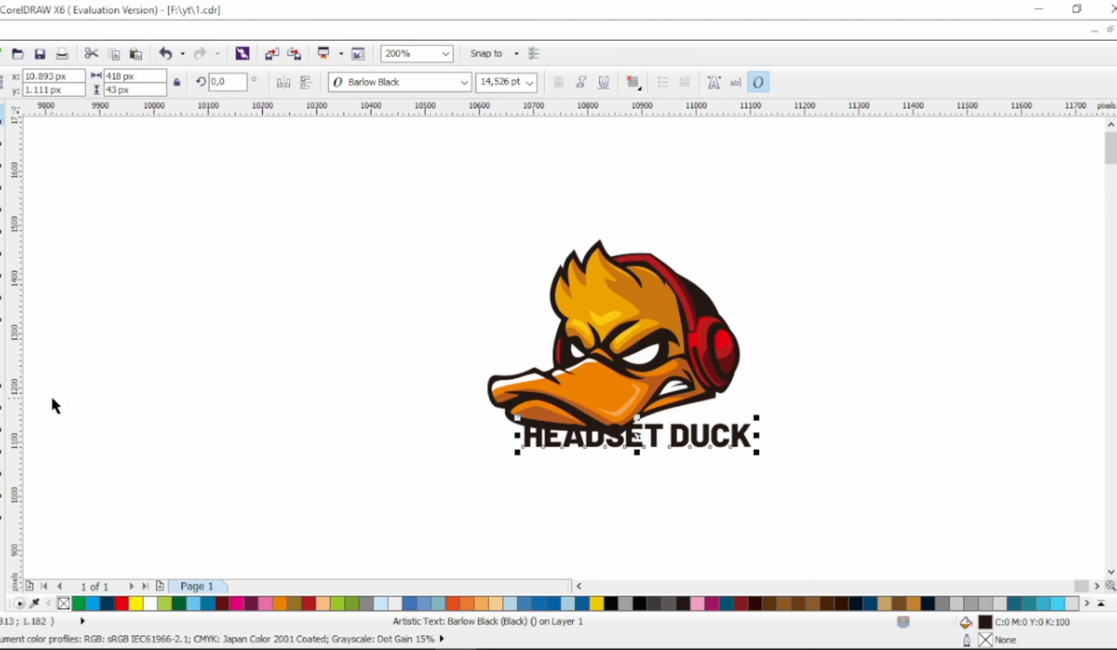
# Step: Apply an envelope to the text and reduce it to four corner nodes with straight sides
pyautogui.click(4, 426)
pyautogui.click(11, 436)
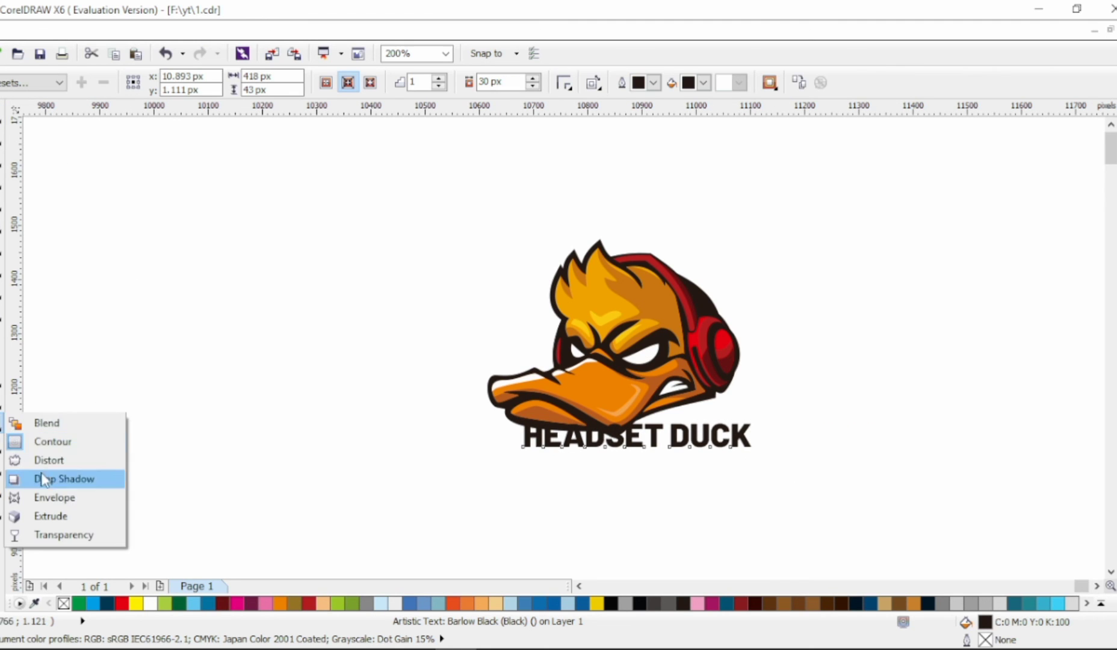
pyautogui.click(25, 496)
pyautogui.scroll(1, 747, 439)
pyautogui.click(776, 445)
pyautogui.press('space')
pyautogui.click(297, 162)
pyautogui.click(299, 433)
pyautogui.press('space')
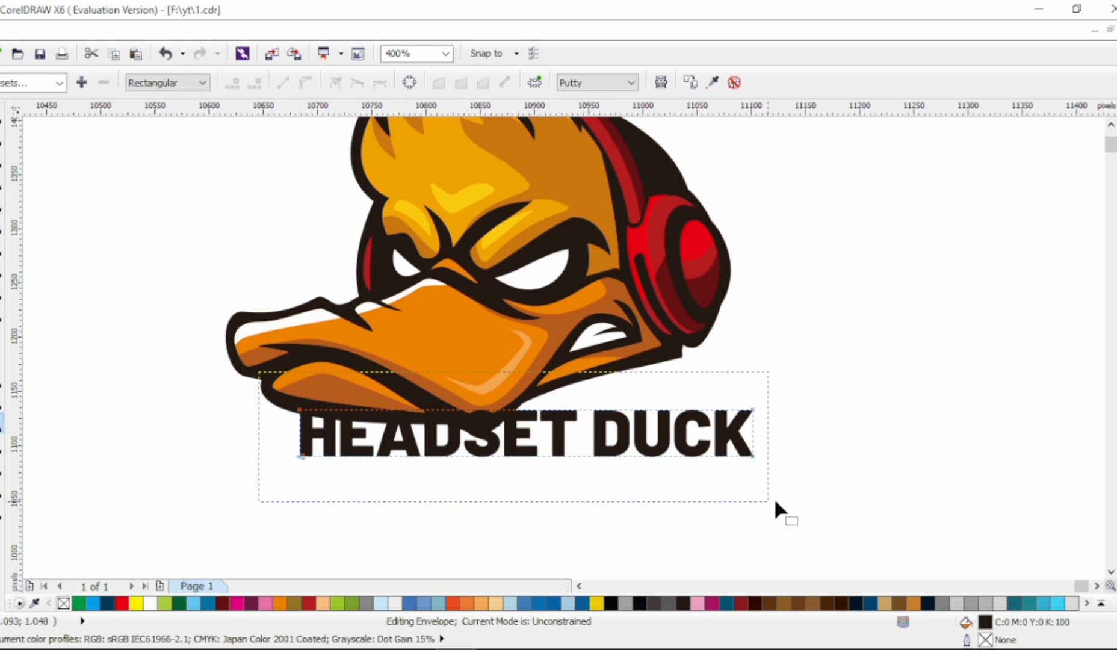
# Step: Shape the envelope to about 420 by 110 px so the letters grow taller toward the word DUCK on a nearly level baseline
pyautogui.moveTo(300, 456); pyautogui.dragTo(301, 503)
pyautogui.moveTo(300, 410); pyautogui.dragTo(297, 442)
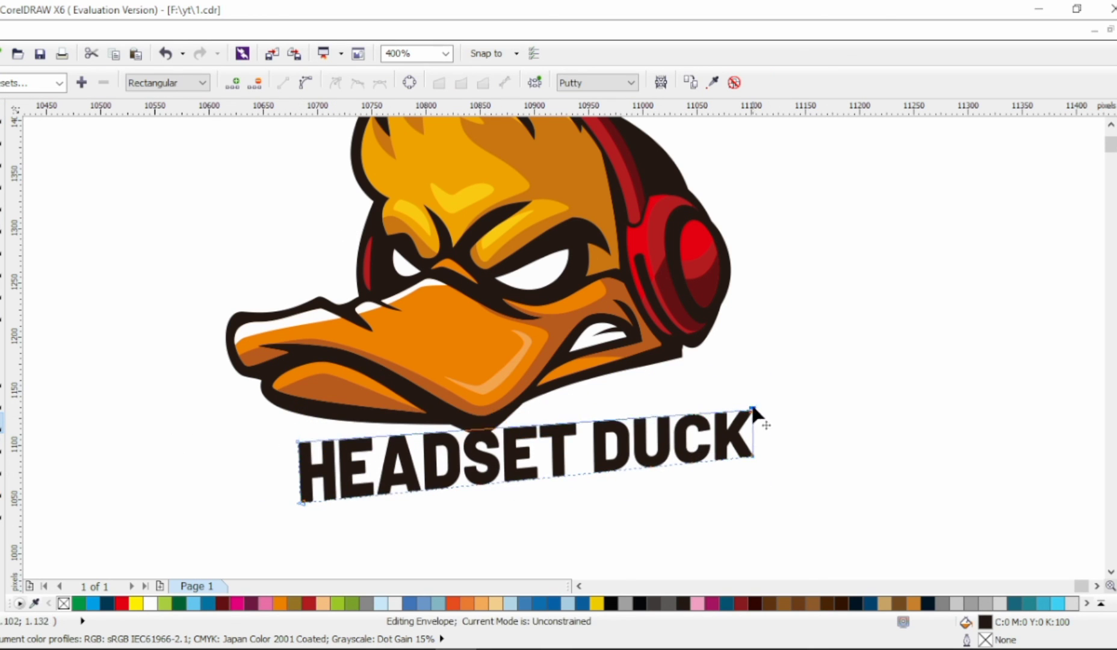
pyautogui.moveTo(752, 409); pyautogui.dragTo(753, 360)
pyautogui.moveTo(751, 456); pyautogui.dragTo(749, 449)
pyautogui.moveTo(298, 441); pyautogui.dragTo(298, 431)
pyautogui.moveTo(301, 502); pyautogui.dragTo(299, 476)
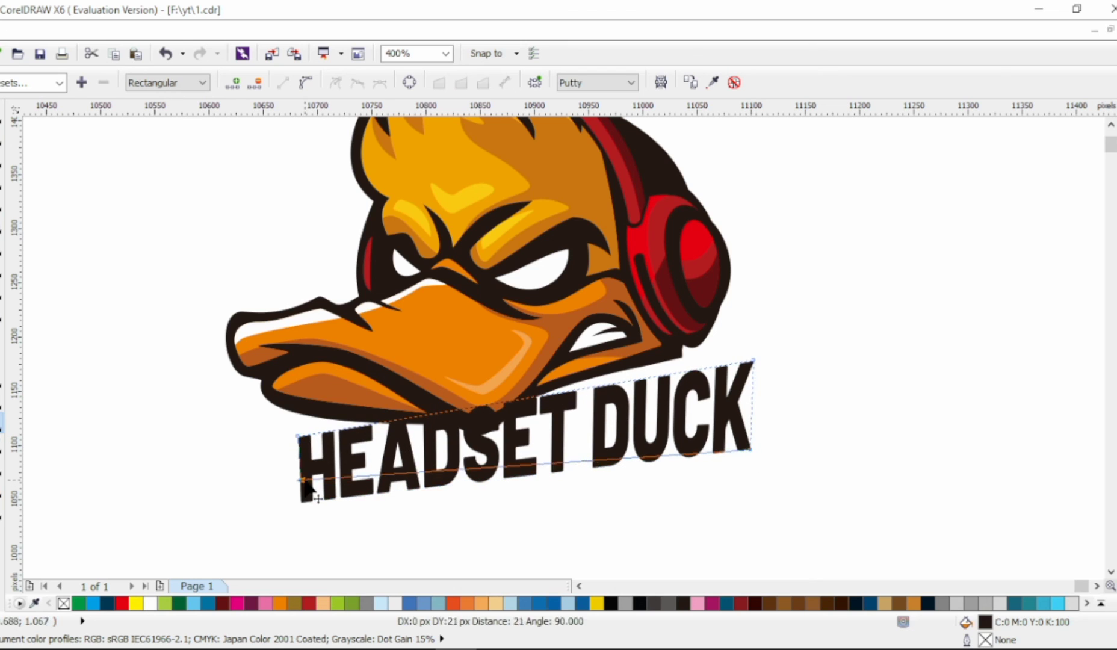
pyautogui.moveTo(750, 449); pyautogui.dragTo(753, 479)
pyautogui.scroll(-1, 728, 451)
pyautogui.press('space')
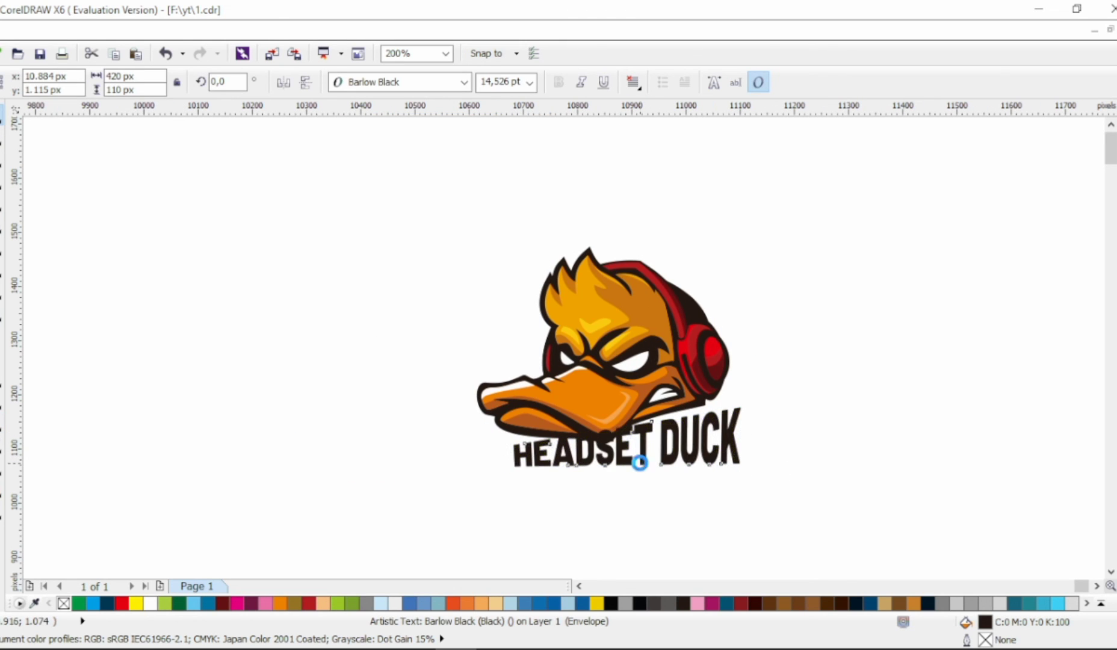
# Step: Fill the text orange and add a one-step outside contour in black with a 10 px offset
pyautogui.click(280, 603)
pyautogui.click(3, 423)
pyautogui.click(54, 441)
pyautogui.click(370, 82)
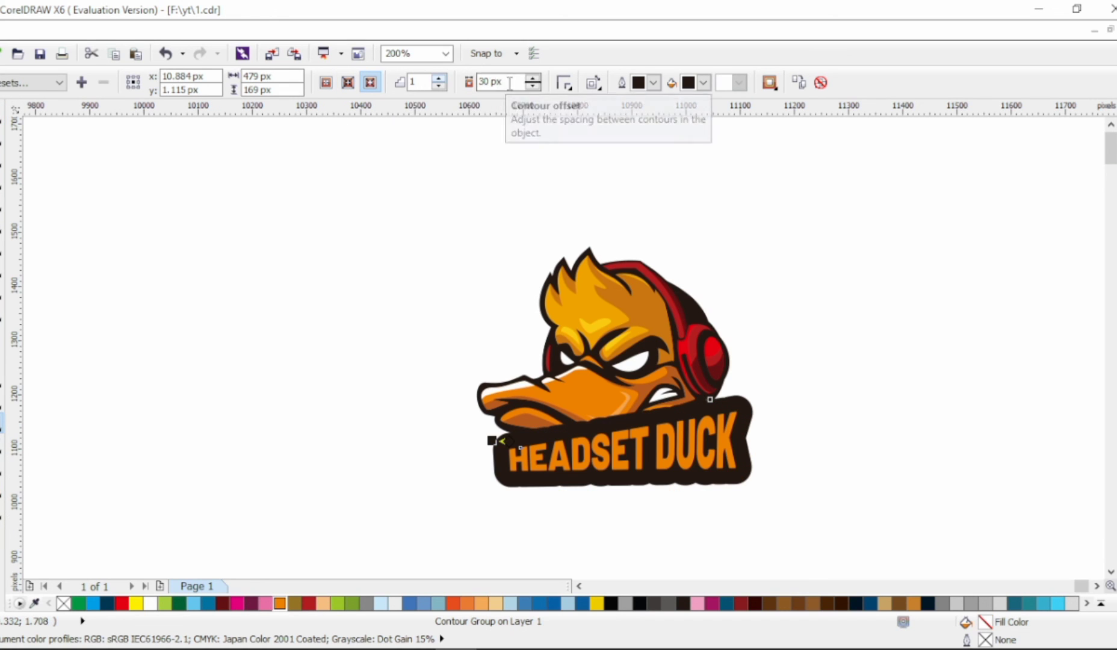
pyautogui.write('10')
pyautogui.press('Return')
pyautogui.click(3, 120)
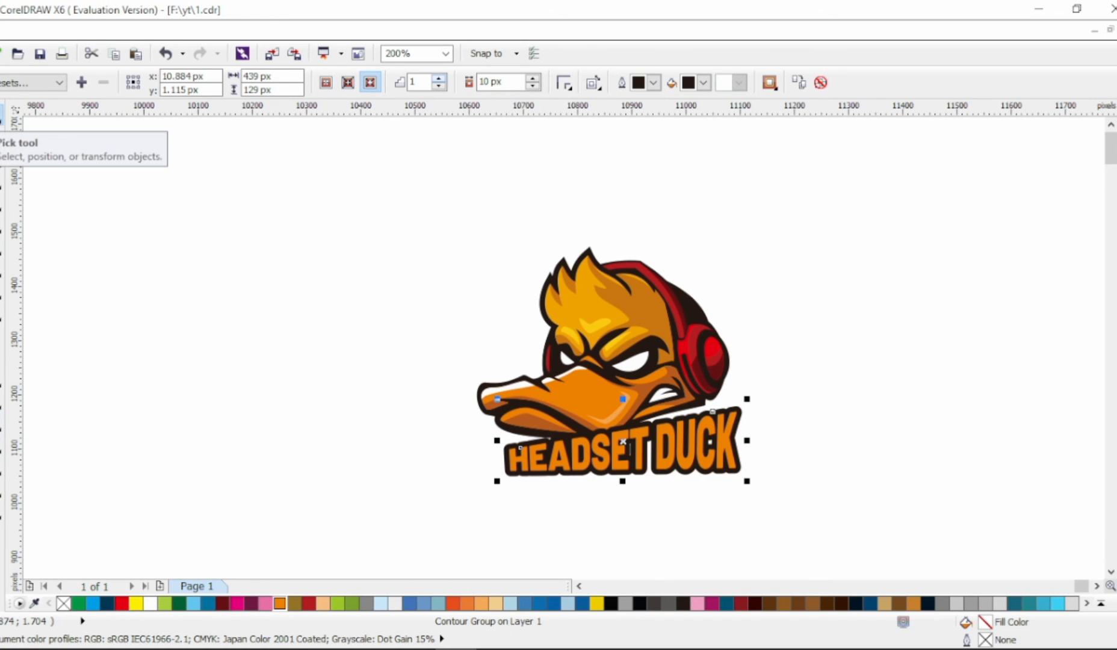
# Step: Move the text together with its contour up so it sits tight against the beak and neck
pyautogui.click(718, 475)
pyautogui.scroll(1, 718, 477)
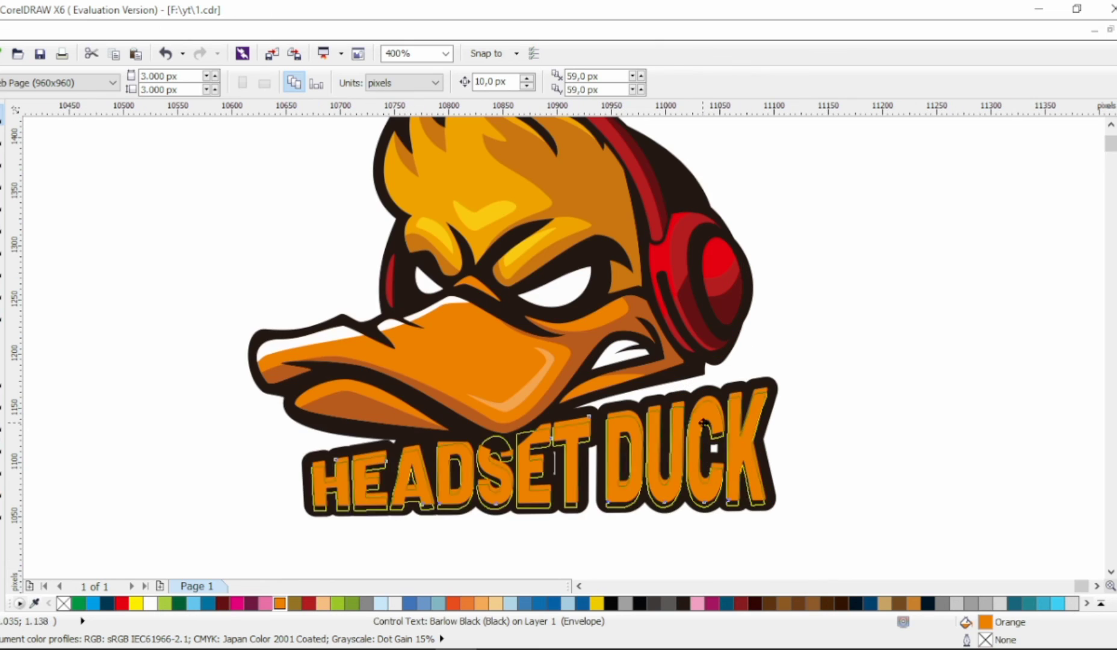
pyautogui.click(358, 456)
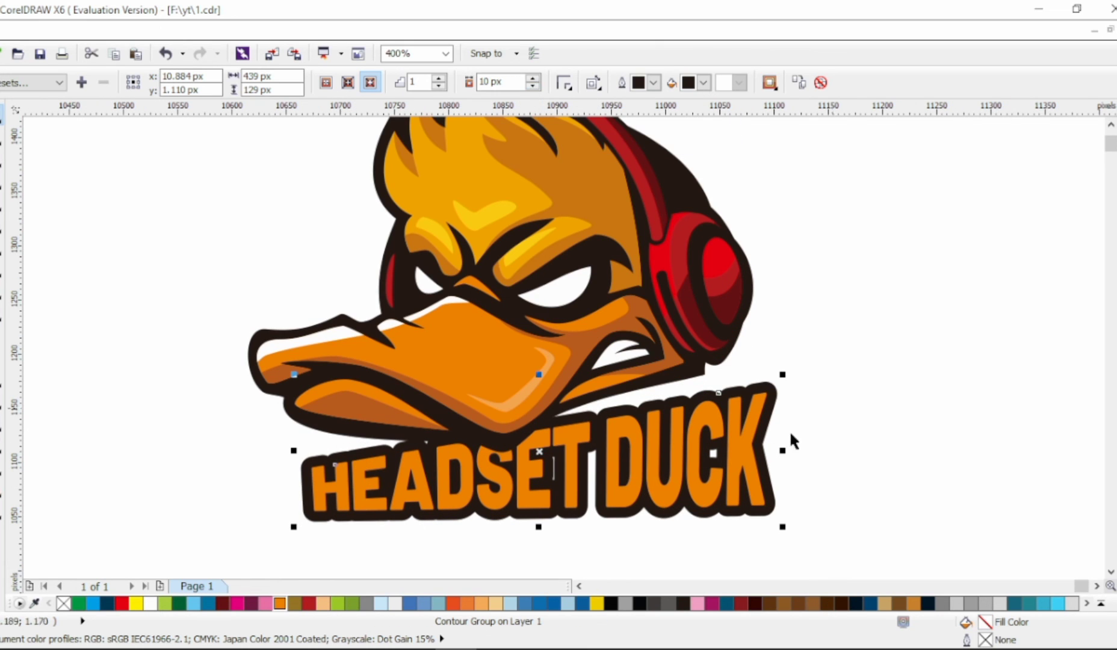
pyautogui.moveTo(747, 417); pyautogui.dragTo(746, 399)
pyautogui.click(839, 355)
pyautogui.scroll(-1, 839, 354)
pyautogui.scroll(1, 812, 376)
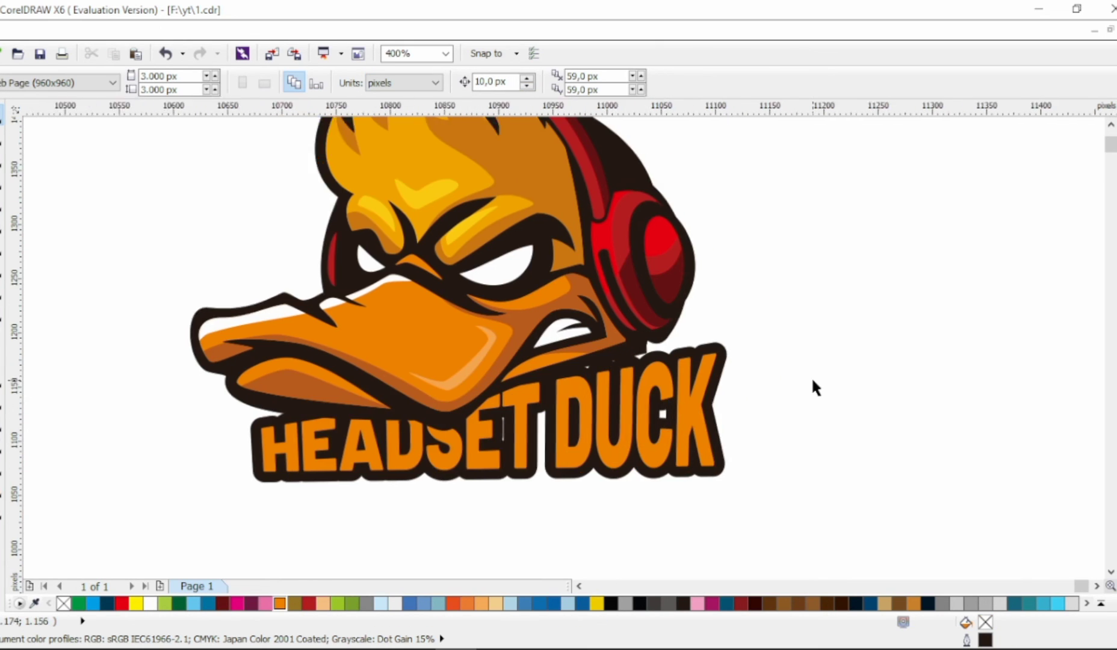
# Step: Convert the orange text to curves
pyautogui.click(487, 381)
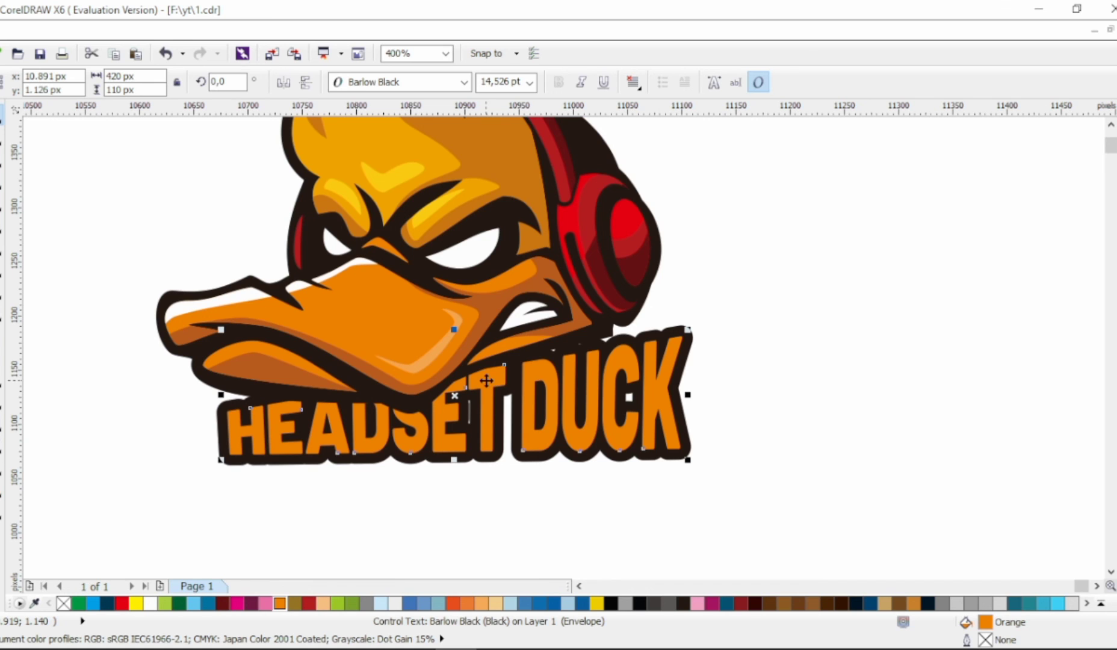
pyautogui.hotkey('ctrl', 'shift', 't')
pyautogui.click(668, 488)
pyautogui.click(733, 366)
pyautogui.click(490, 417)
pyautogui.hotkey('ctrl', 'q')
# Step: Try to separate the word HEADSET with a rectangle about 327 by 263 px drawn over it
pyautogui.press('F6')
pyautogui.moveTo(160, 247); pyautogui.dragTo(516, 533)
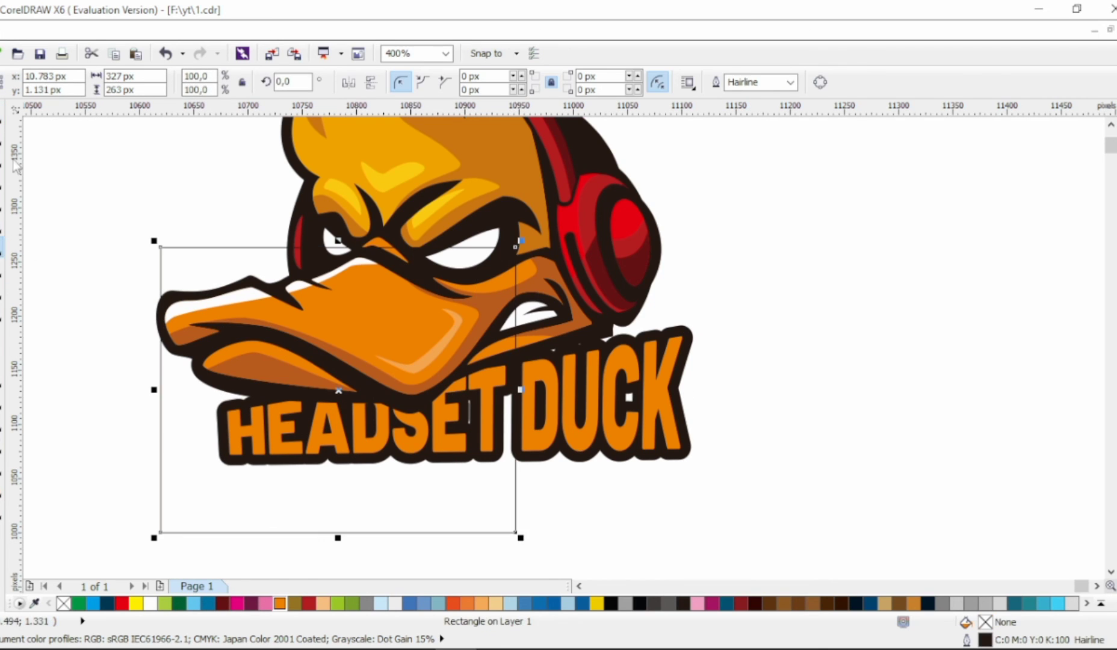
pyautogui.keyDown('shift'); pyautogui.click(554, 380); pyautogui.keyUp('shift')
pyautogui.press('Escape')
pyautogui.press('Tab')
pyautogui.keyDown('shift'); pyautogui.click(670, 344); pyautogui.keyUp('shift')
pyautogui.press('Tab')
pyautogui.press('Tab')
pyautogui.click(84, 334)
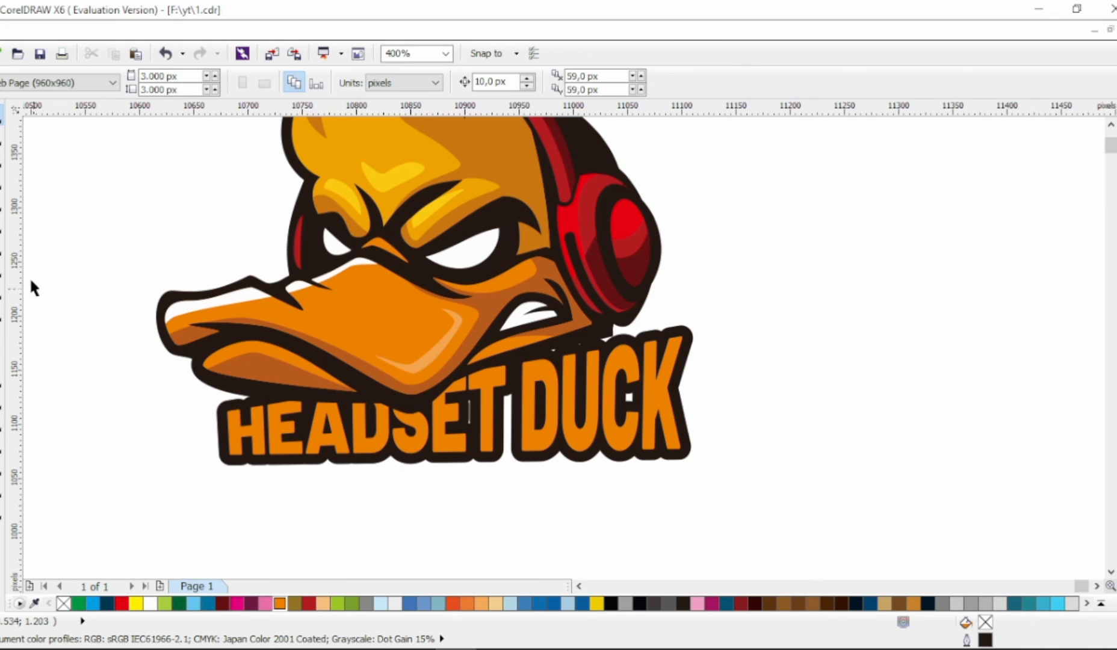
# Step: Try to overlay a slanted four-sided band about 560 px wide across the lower half of the lettering
pyautogui.press('F6')
pyautogui.moveTo(172, 499); pyautogui.dragTo(781, 421)
pyautogui.moveTo(786, 461); pyautogui.dragTo(789, 409)
pyautogui.moveTo(165, 461); pyautogui.dragTo(168, 476)
pyautogui.keyDown('shift'); pyautogui.click(686, 367); pyautogui.keyUp('shift')
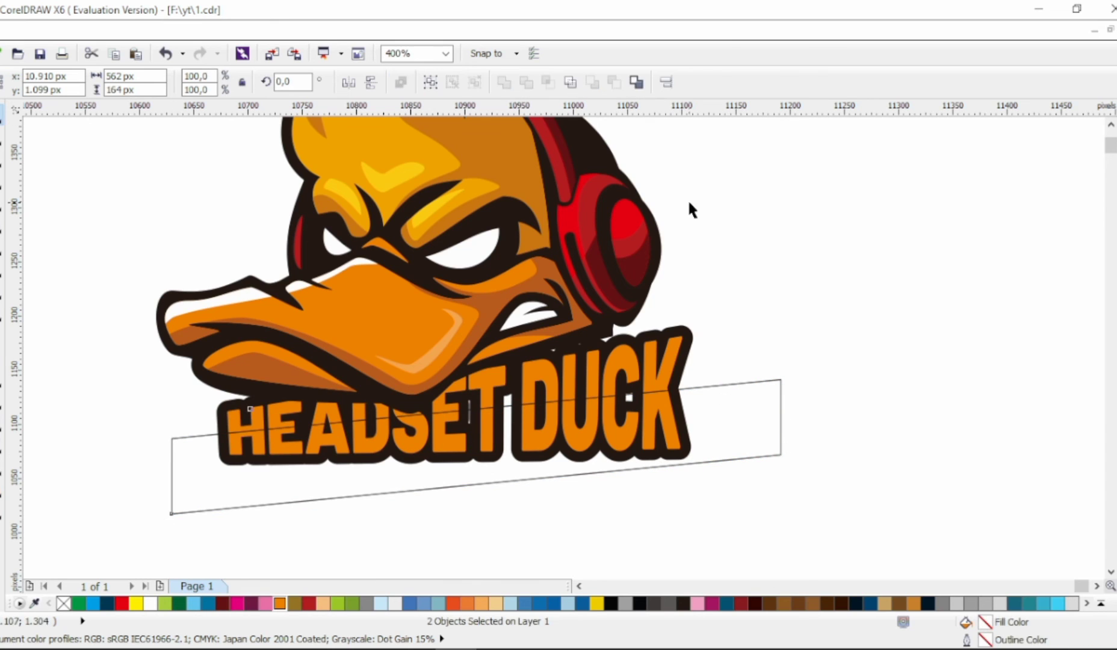
pyautogui.click(682, 345)
pyautogui.click(738, 364)
pyautogui.click(322, 367)
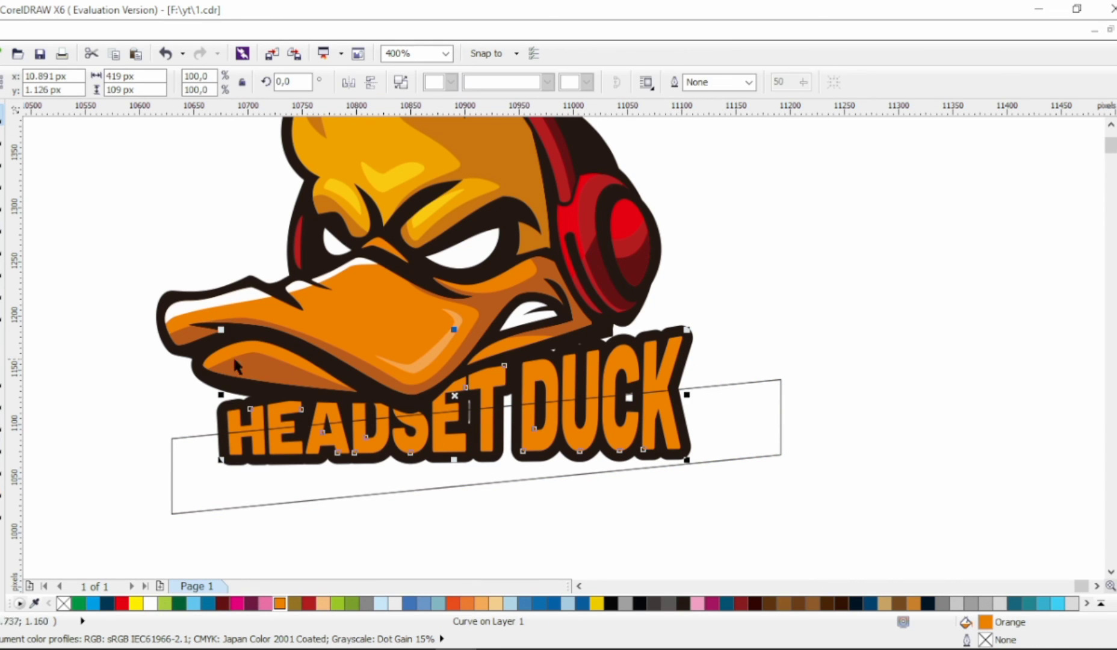
# Step: Intersect the lettering with a rectangle about 328 by 304 px covering HEADSET, and fill that word white
pyautogui.press('F6')
pyautogui.moveTo(156, 210); pyautogui.dragTo(512, 540)
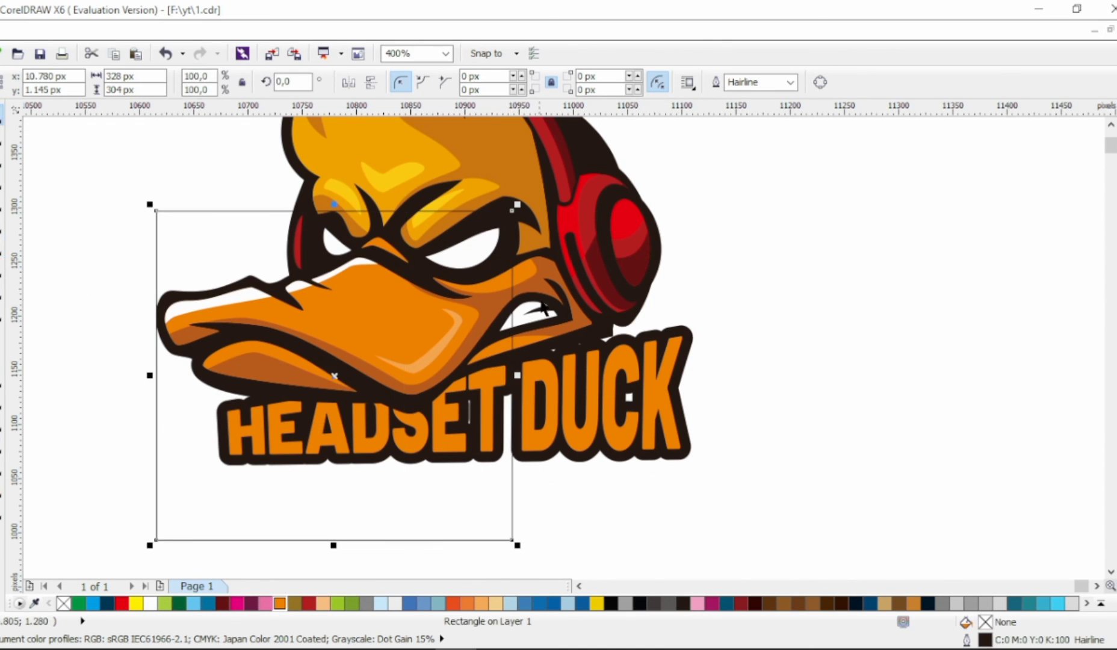
pyautogui.keyDown('shift'); pyautogui.click(662, 373); pyautogui.keyUp('shift')
pyautogui.click(548, 81)
pyautogui.hotkey('ctrl', 'z')
pyautogui.keyDown('shift'); pyautogui.click(691, 374); pyautogui.keyUp('shift')
pyautogui.keyDown('shift'); pyautogui.click(394, 397); pyautogui.keyUp('shift')
pyautogui.hotkey('ctrl', 'z')
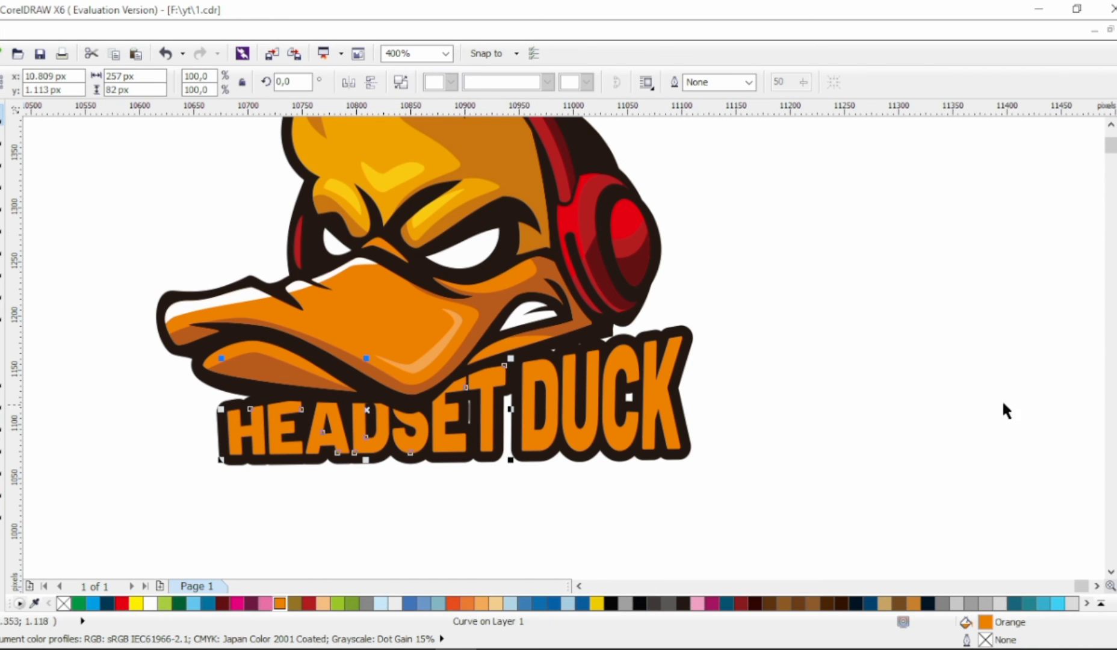
pyautogui.hotkey('ctrl', 'z')
pyautogui.scroll(-1, 792, 346)
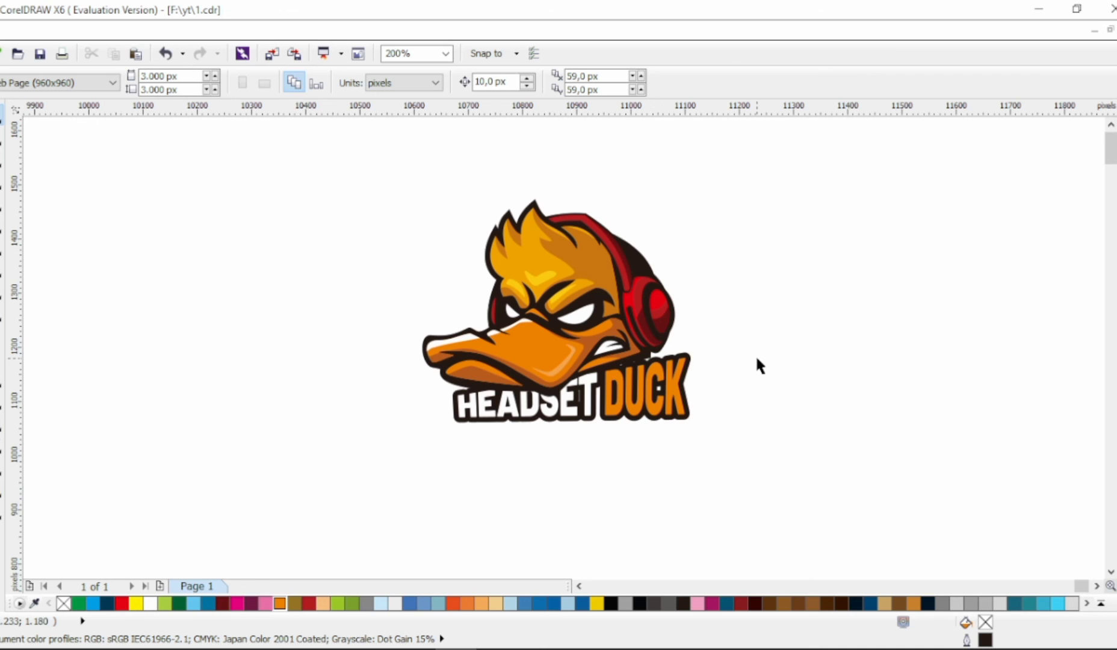
# Step: Draw a closed, flat lightning-bolt shape about 410 px wide beneath the lettering, tapering to a point under DUCK
pyautogui.scroll(1, 609, 437)
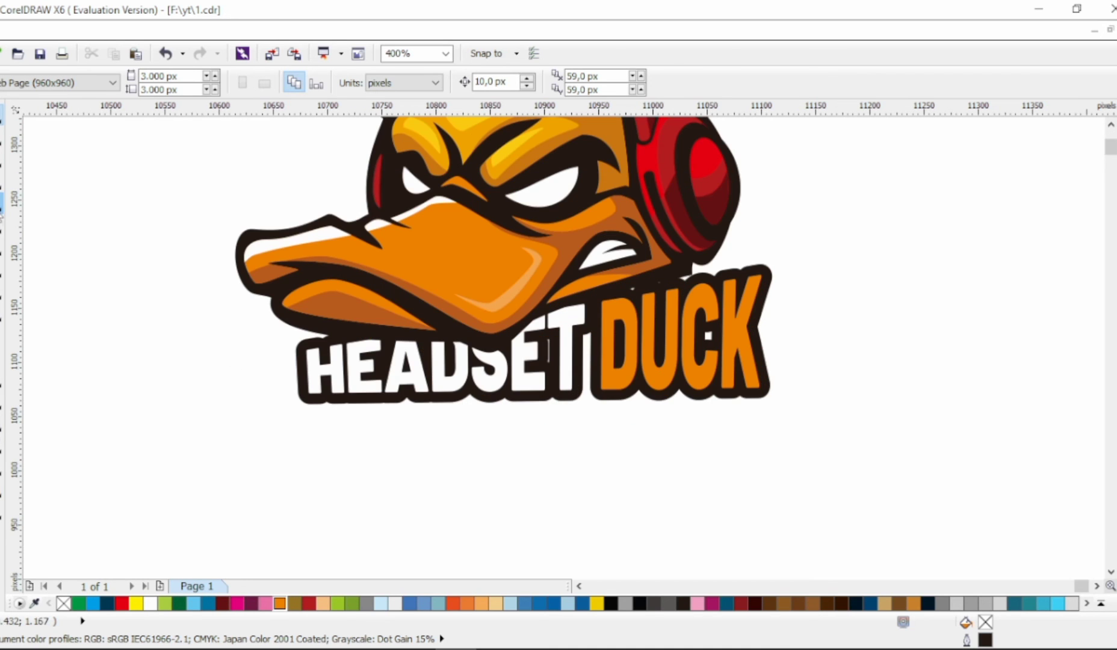
pyautogui.press('F5')
pyautogui.click(305, 422)
pyautogui.click(540, 416)
pyautogui.click(750, 408)
pyautogui.click(307, 412)
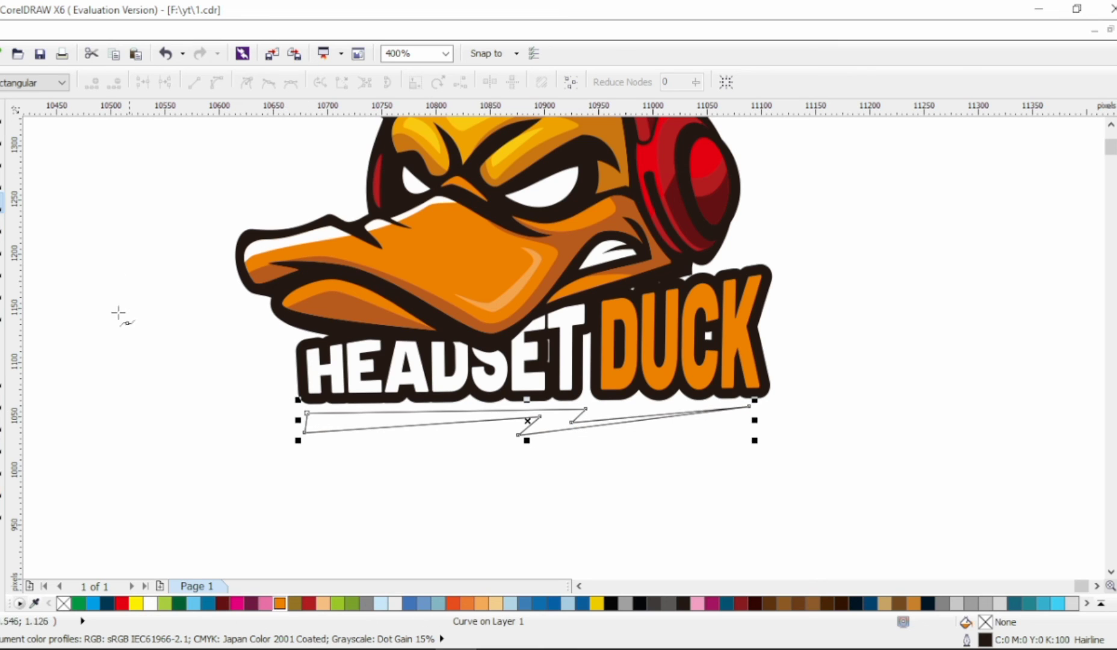
# Step: Adjust the bolt's notch and blunt-end nodes, then scale it to about 405 by 23 px and fill it orange
pyautogui.press('F10')
pyautogui.click(538, 423)
pyautogui.moveTo(538, 423)
pyautogui.mouseDown()
pyautogui.moveTo(543, 444)
pyautogui.moveTo(582, 415)
pyautogui.moveTo(548, 431)
pyautogui.mouseUp()
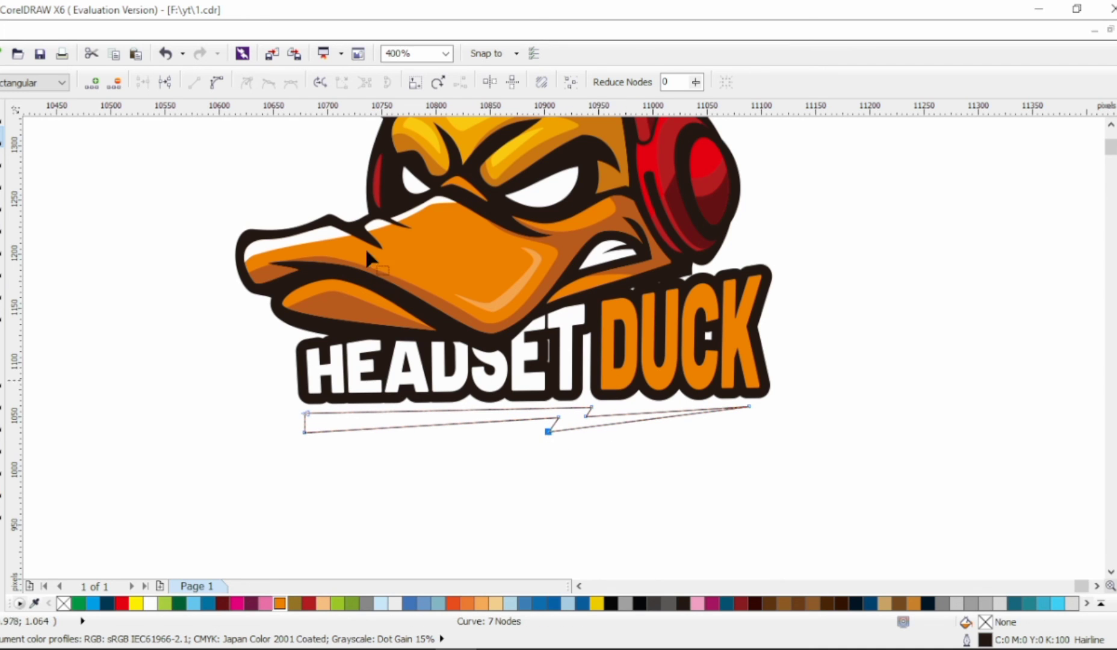
pyautogui.click(1, 124)
pyautogui.press('space')
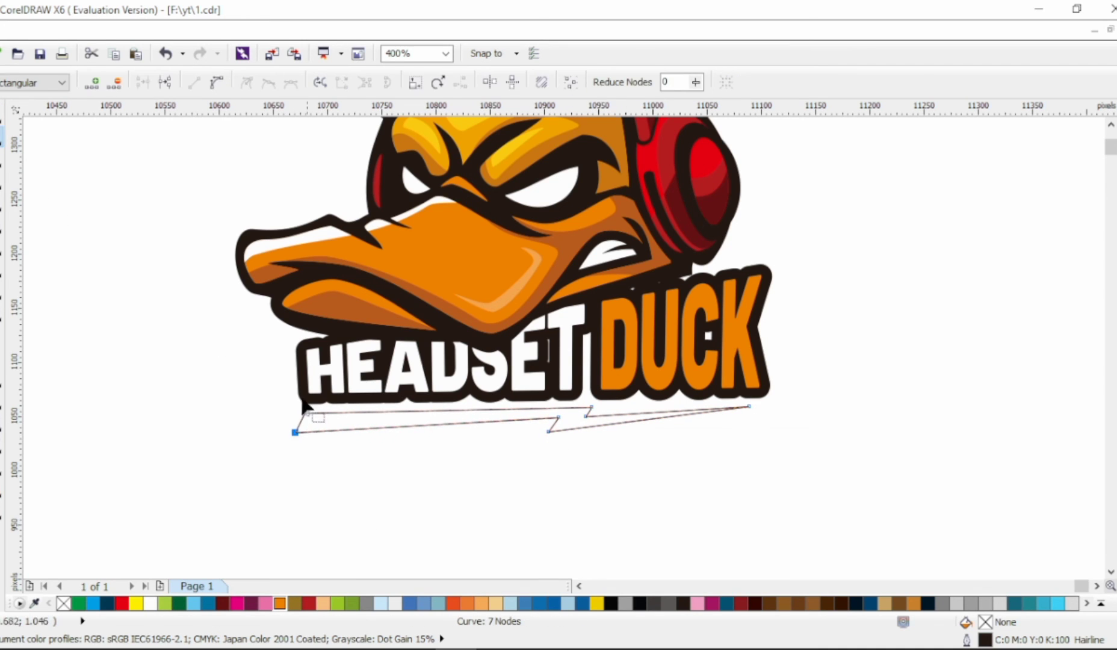
pyautogui.press('space')
pyautogui.moveTo(289, 438); pyautogui.dragTo(302, 436)
pyautogui.click(280, 603)
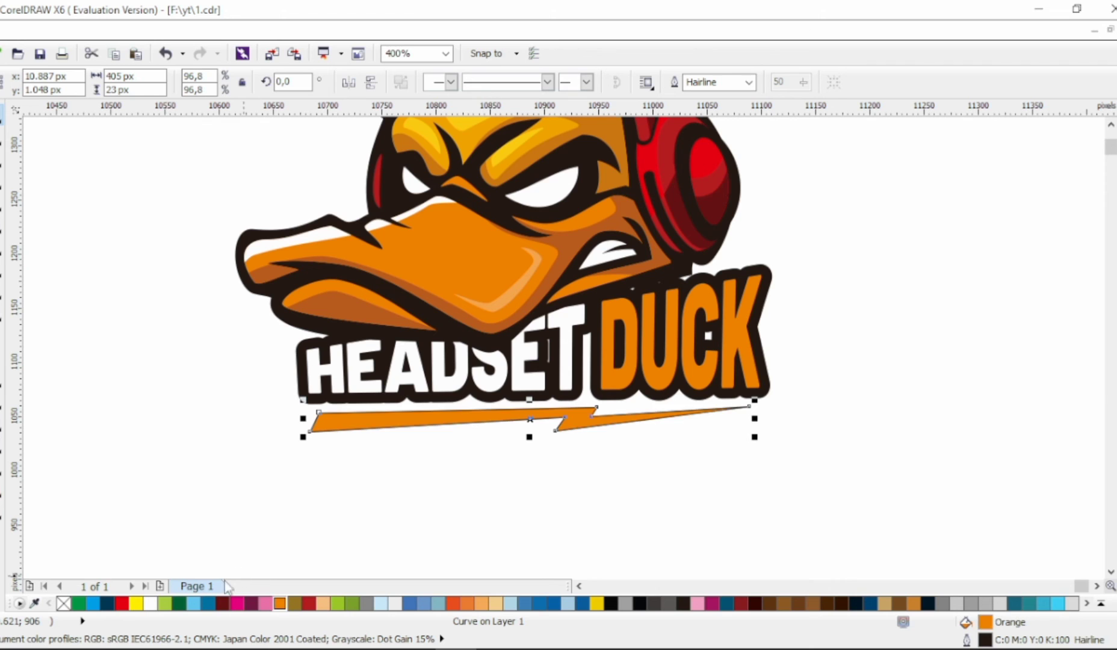
# Step: Fill the bolt black, and shrink it slightly to sit behind the lettering's lower edge
pyautogui.press('Escape')
pyautogui.scroll(-1, 662, 357)
pyautogui.scroll(1, 515, 406)
pyautogui.click(515, 407)
pyautogui.moveTo(250, 451); pyautogui.dragTo(274, 428)
pyautogui.hotkey('shift', 'pagedown')
pyautogui.press('Escape')
pyautogui.scroll(-1, 583, 423)
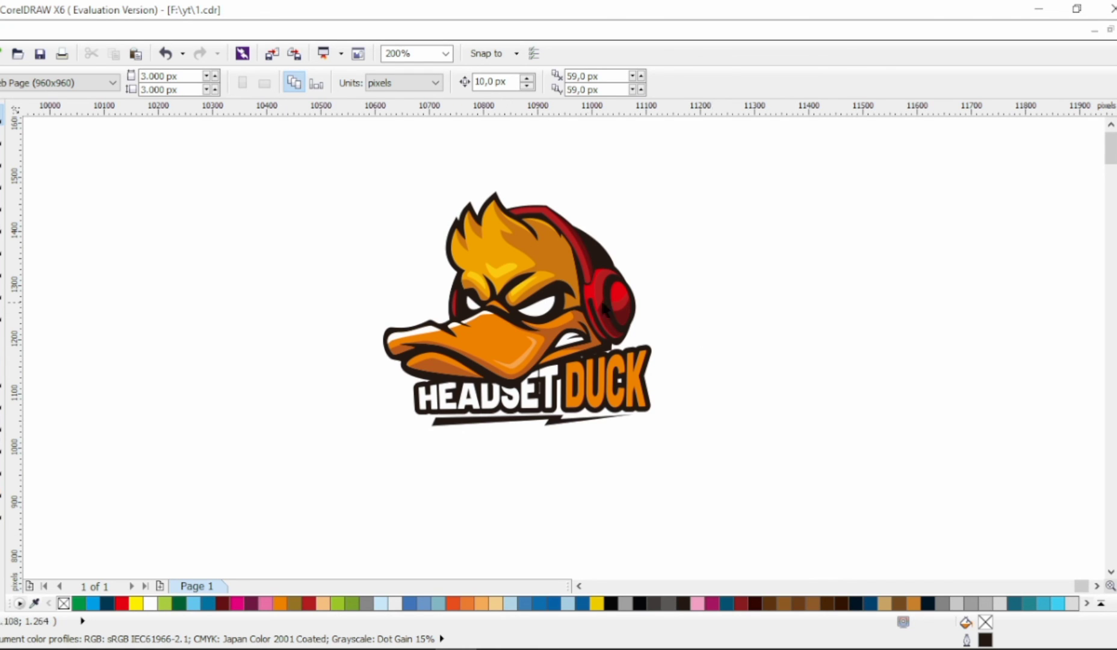
# Step: Draw an open zigzag line about 55 by 44 px rising from the outer corner of the duck's larger eye, and adjust its first notch
pyautogui.scroll(1, 650, 302)
pyautogui.press('F10')
pyautogui.scroll(1, 474, 284)
pyautogui.click(530, 233)
pyautogui.click(545, 240)
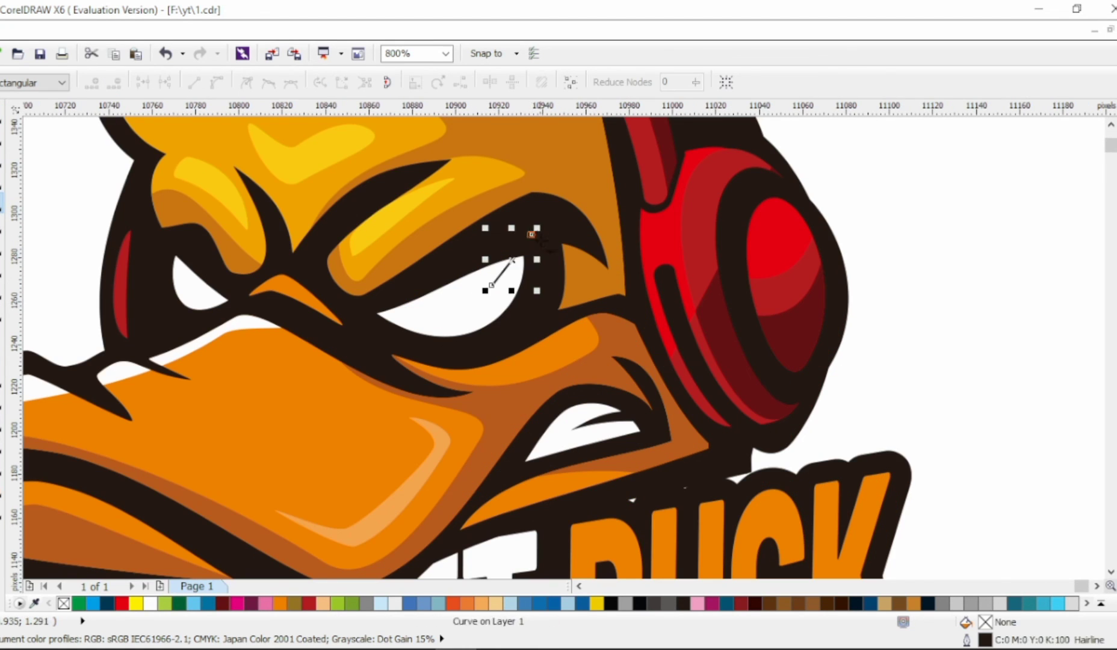
pyautogui.click(567, 208)
pyautogui.click(579, 222)
pyautogui.click(610, 189)
pyautogui.moveTo(544, 240); pyautogui.dragTo(547, 260)
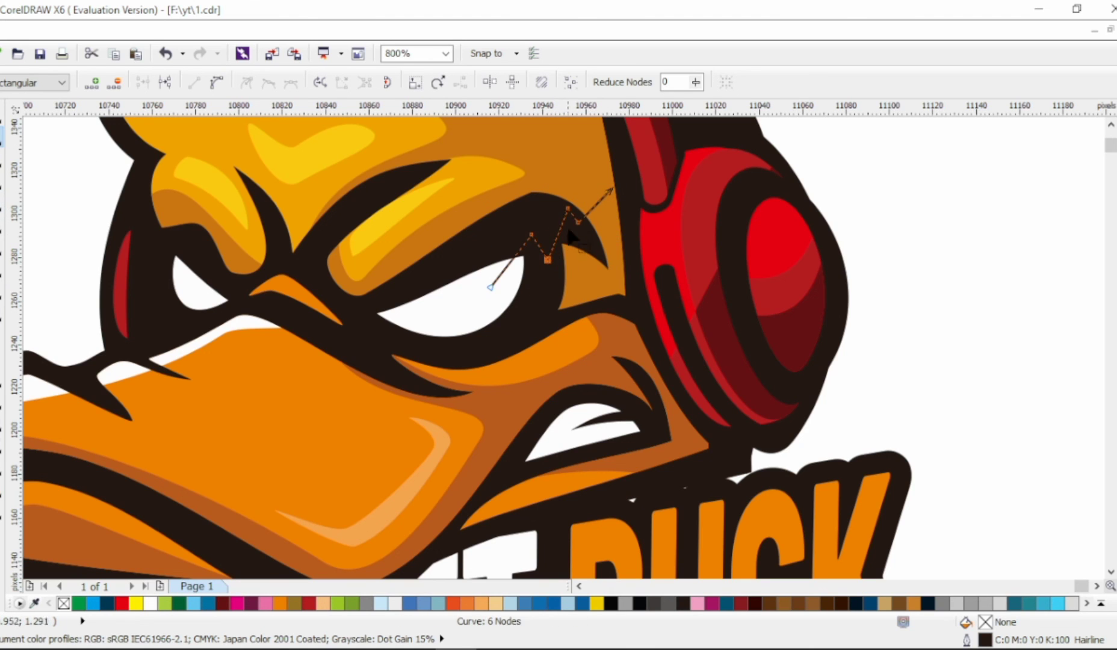
# Step: Set the zigzag's outline width to 0.5 mm and nudge the line slightly at the eye corner
pyautogui.press('space')
pyautogui.click(748, 81)
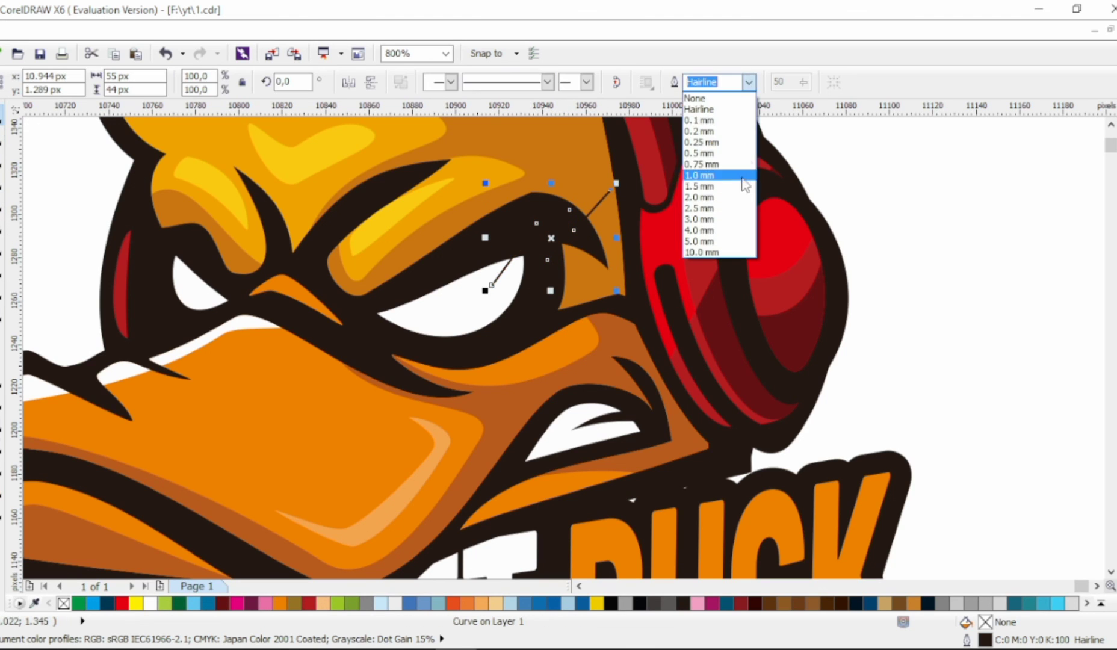
pyautogui.click(710, 178)
pyautogui.click(748, 81)
pyautogui.click(710, 153)
pyautogui.moveTo(600, 206); pyautogui.dragTo(602, 204)
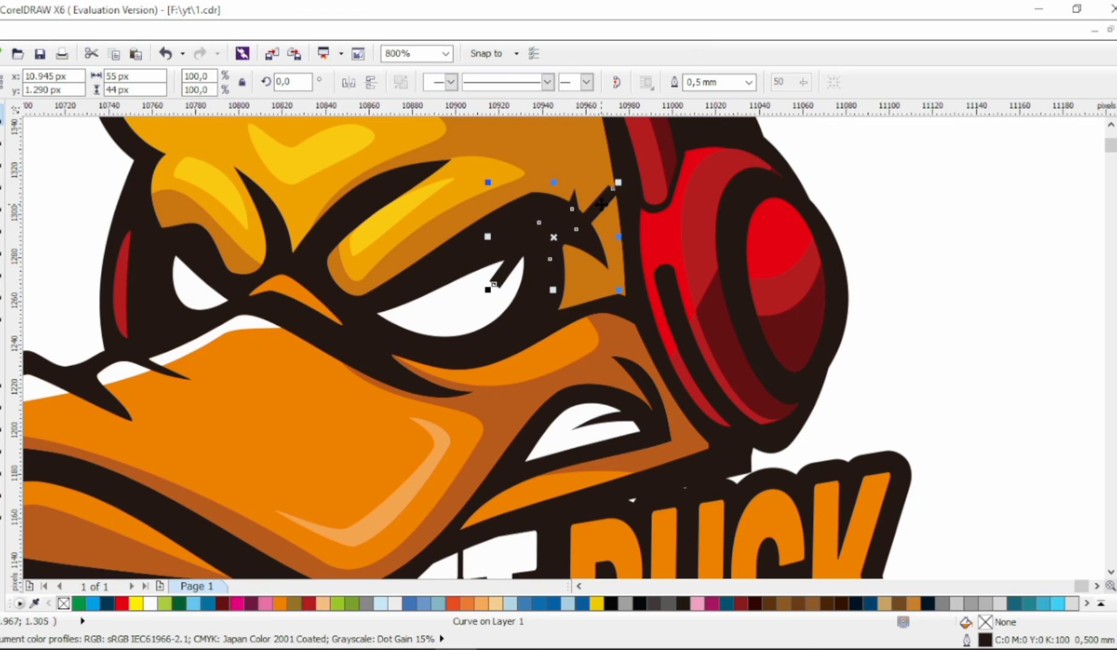
# Step: Turn the zigzag's outline into a white-filled shape with no outline, and remove nodes to taper its outer end to a point
pyautogui.click(150, 603)
pyautogui.rightClick(63, 603)
pyautogui.press('space')
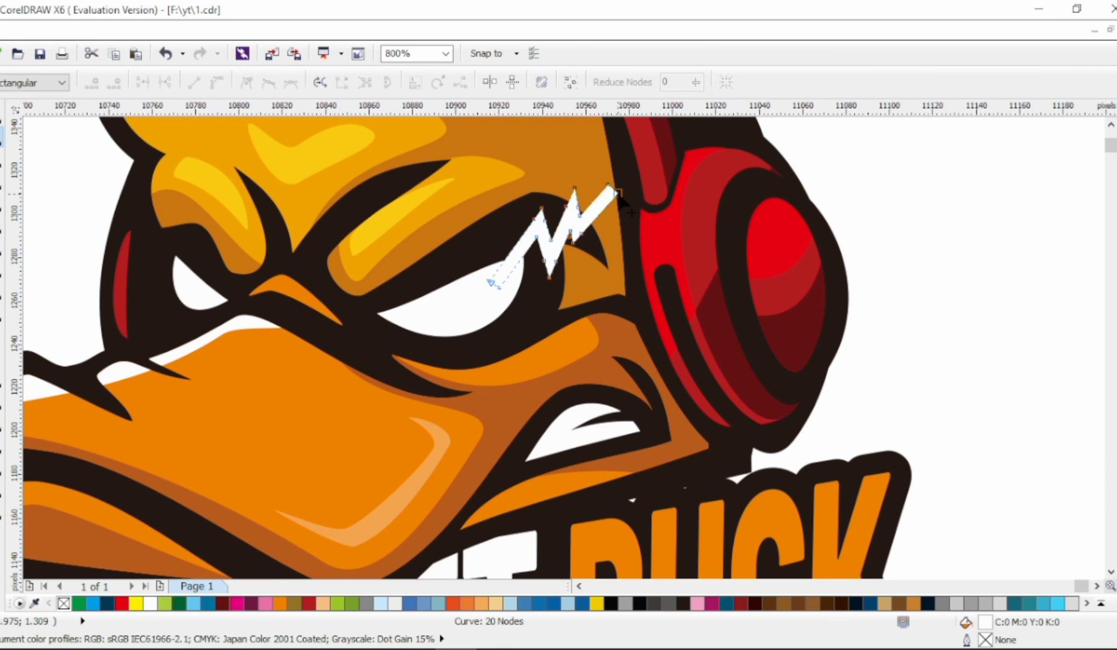
pyautogui.scroll(1, 586, 235)
pyautogui.doubleClick(551, 173)
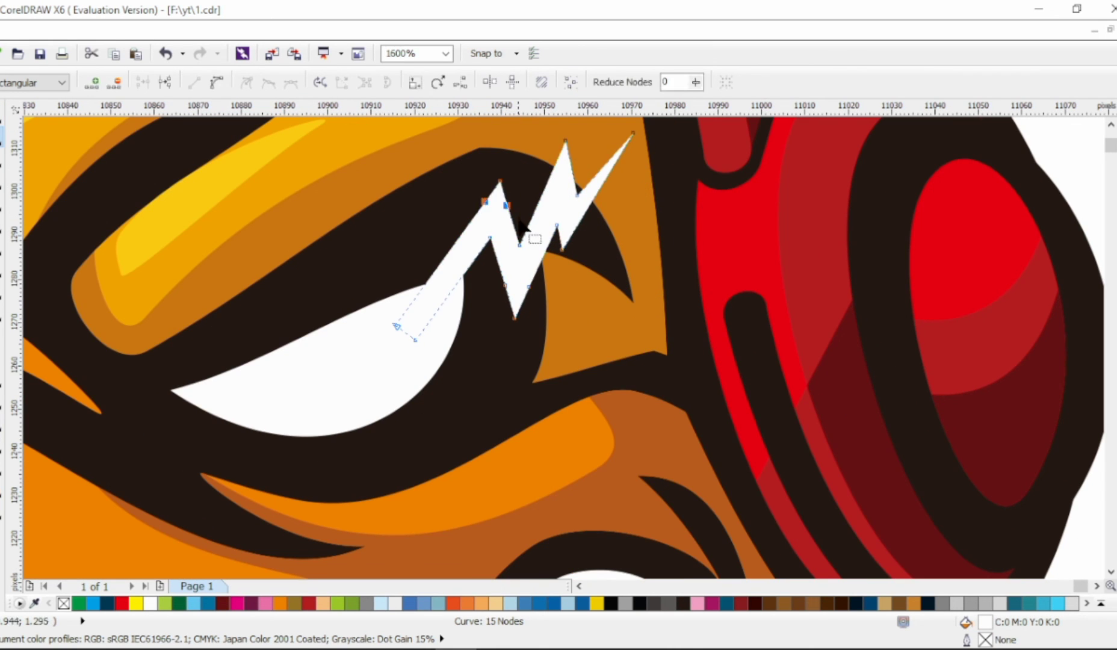
# Step: Place a mirrored copy of the white bolt at the smaller eye's outer corner, scaled to about 40 by 35 px
pyautogui.scroll(-1, 556, 272)
pyautogui.press('space')
pyautogui.moveTo(560, 253); pyautogui.dragTo(146, 173)
pyautogui.moveTo(207, 226); pyautogui.dragTo(169, 263)
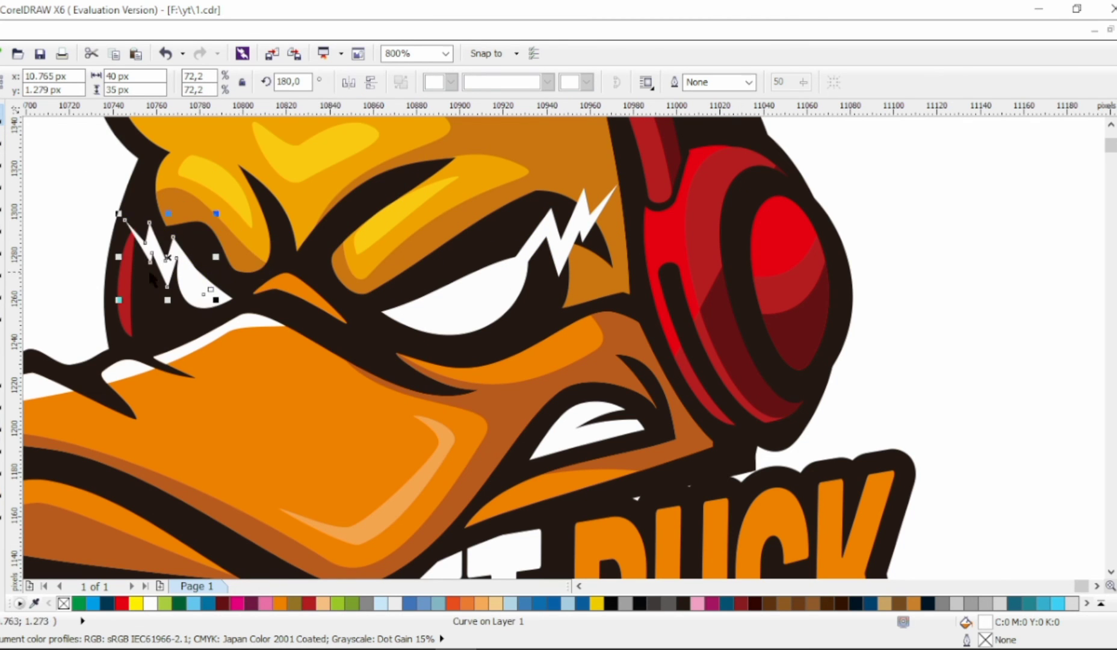
# Step: Examine the whole logo with the white bolts at both eyes
pyautogui.press('Escape')
pyautogui.scroll(-1, 613, 253)
pyautogui.hscroll(-1, 760, 246)
pyautogui.scroll(-1, 760, 247)
pyautogui.press('z')
pyautogui.moveTo(441, 172); pyautogui.dragTo(832, 457)
pyautogui.press('space')
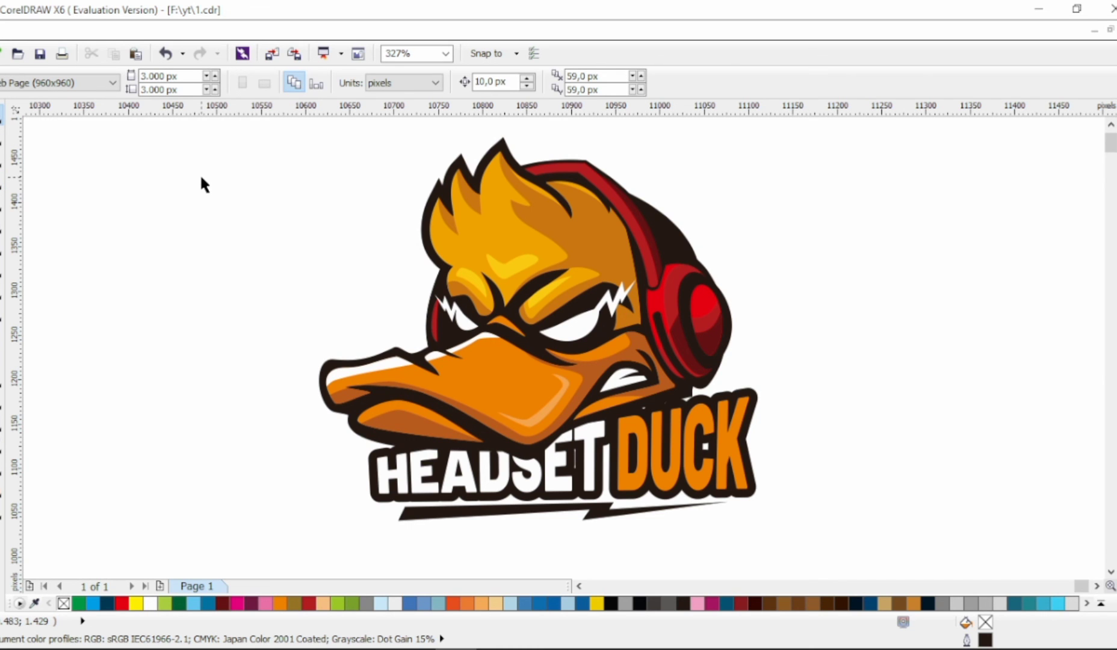